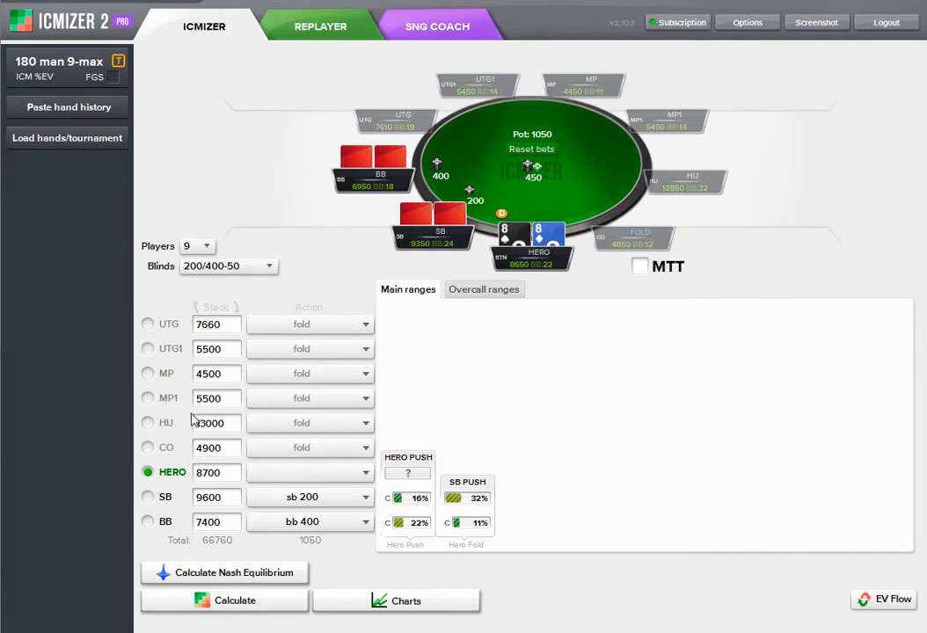
Calculate the Nash equilibrium for the button spot and move Hero to the UTG position
{"action": "left_click", "coordinate": [280, 580]}
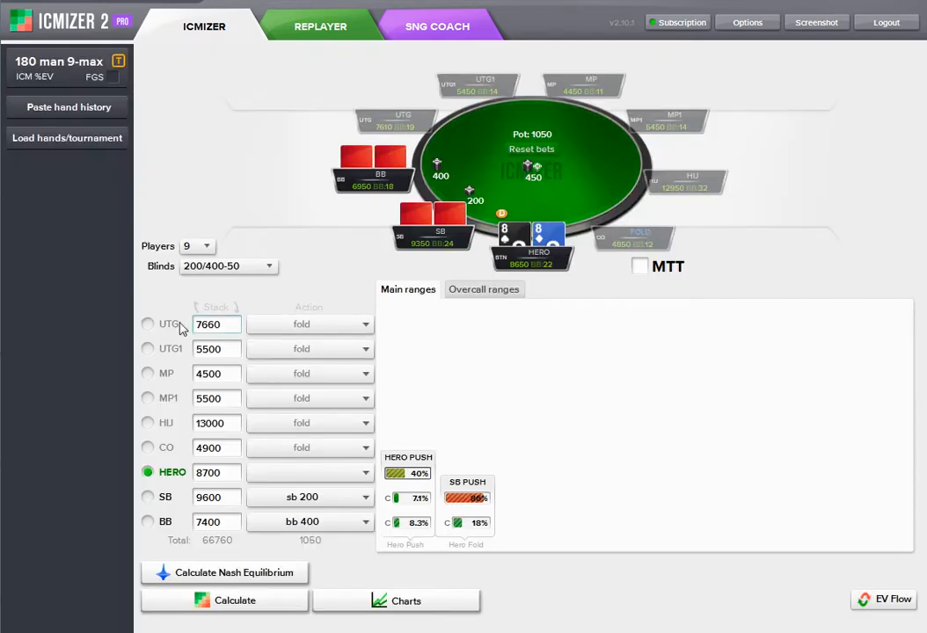
{"action": "left_click", "coordinate": [147, 324]}
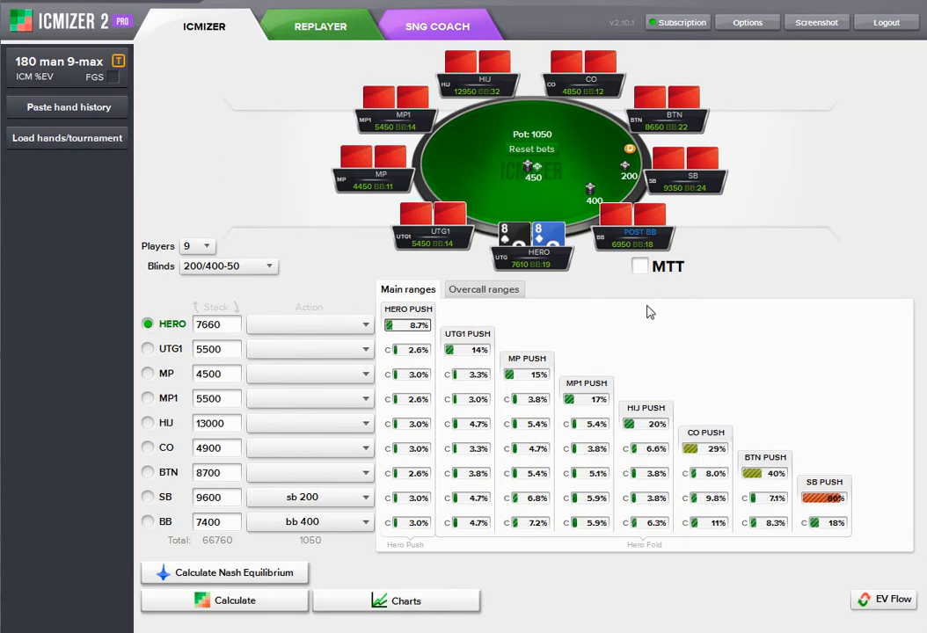
Enable MTT mode and choose the 90 man 6-max Normal KO tournament structure
{"action": "left_click", "coordinate": [640, 266]}
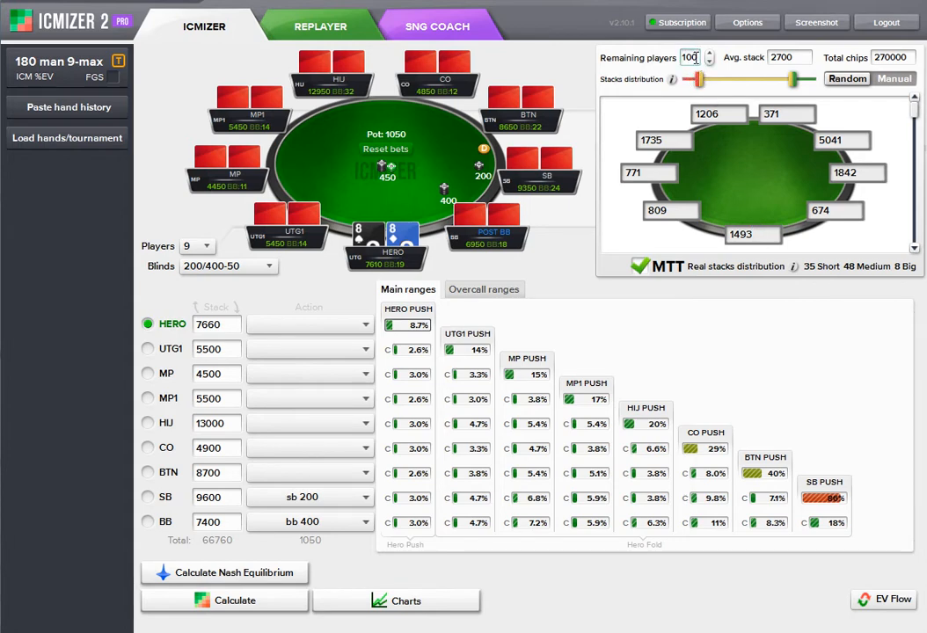
{"action": "left_click", "coordinate": [59, 62]}
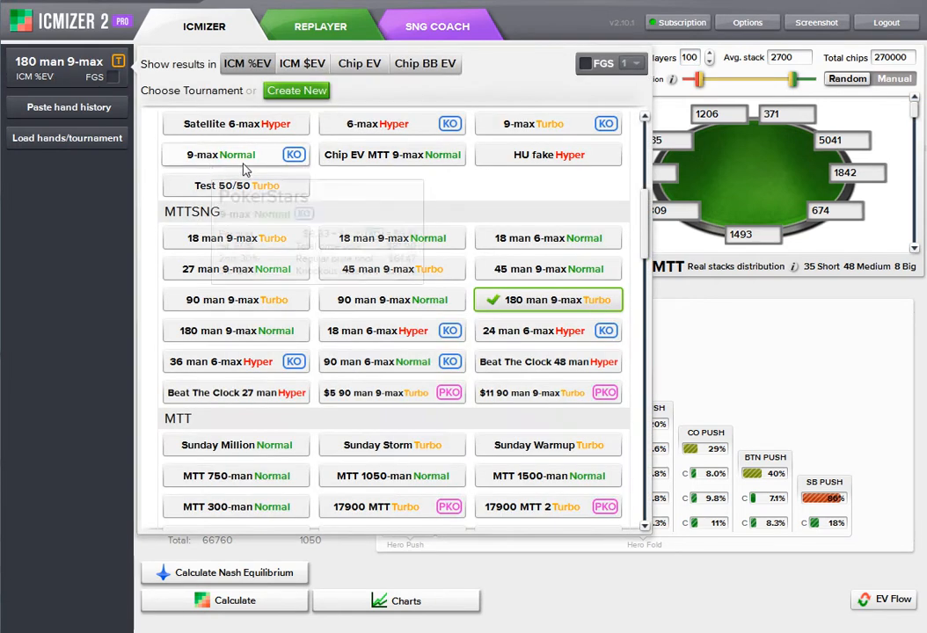
{"action": "left_click", "coordinate": [404, 365]}
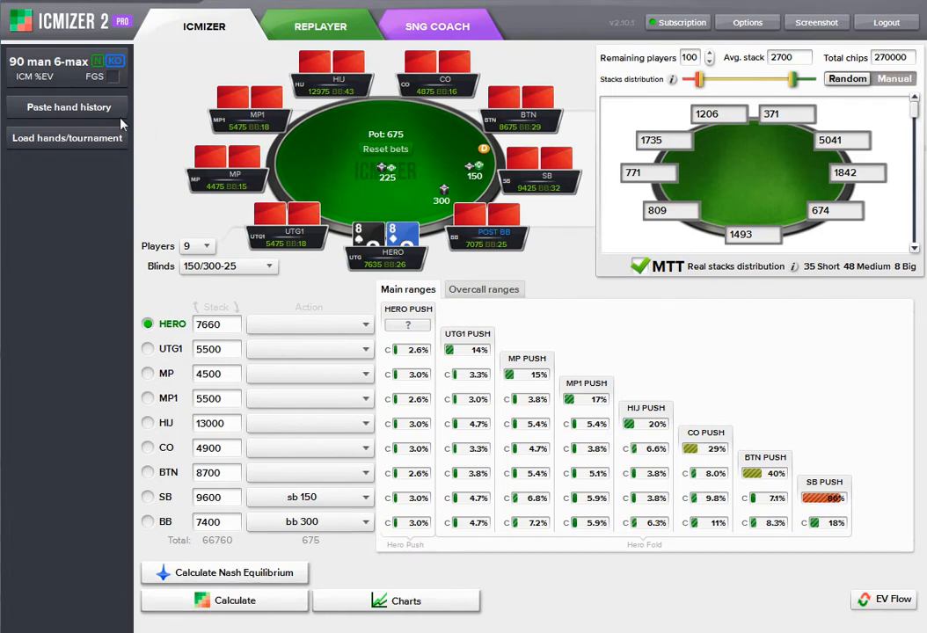
Set the remaining players to 30 and enable FGS at depth 1
{"action": "mouse_move", "coordinate": [688, 58]}
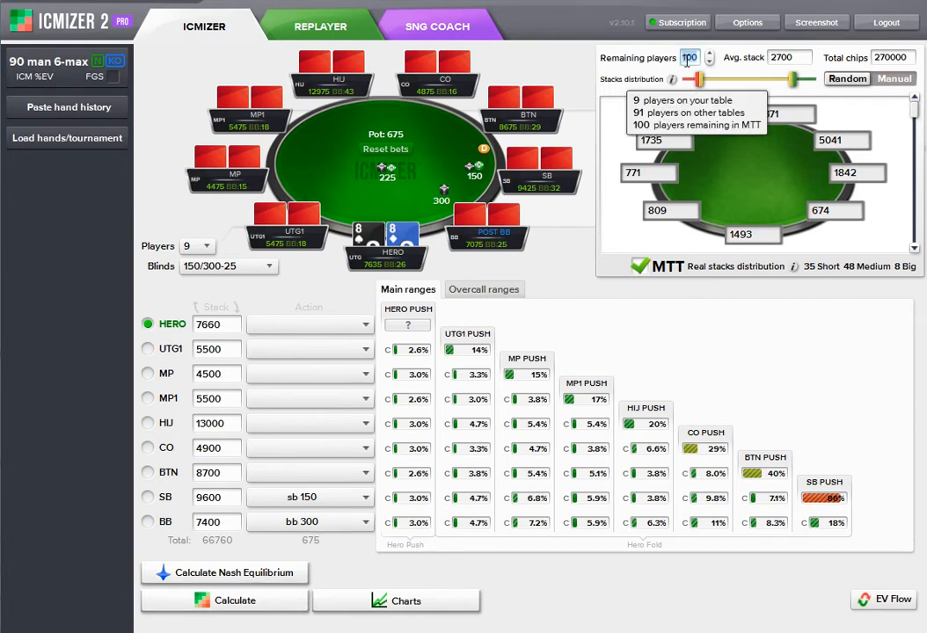
{"action": "type", "text": "30"}
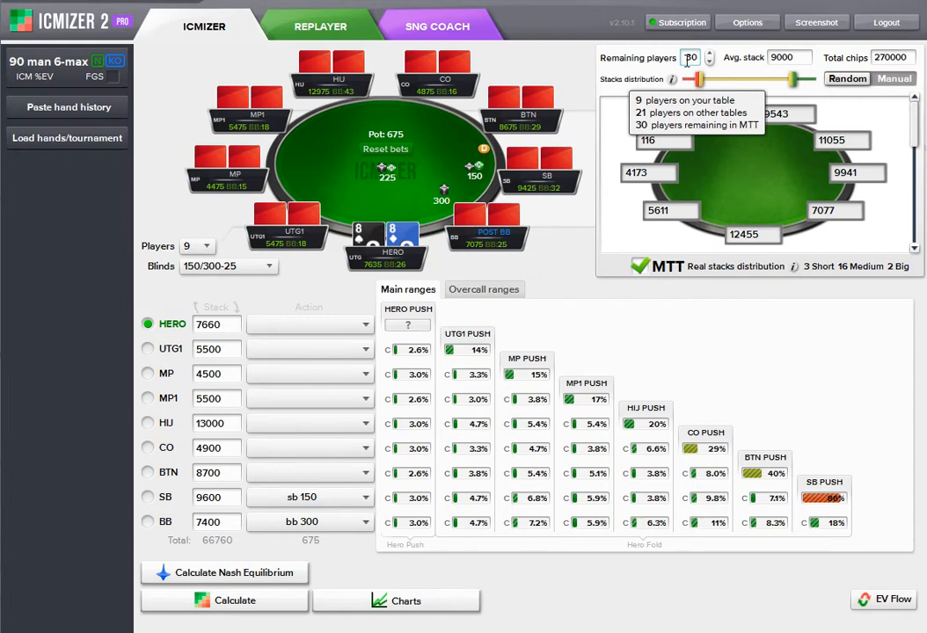
{"action": "left_click", "coordinate": [43, 62]}
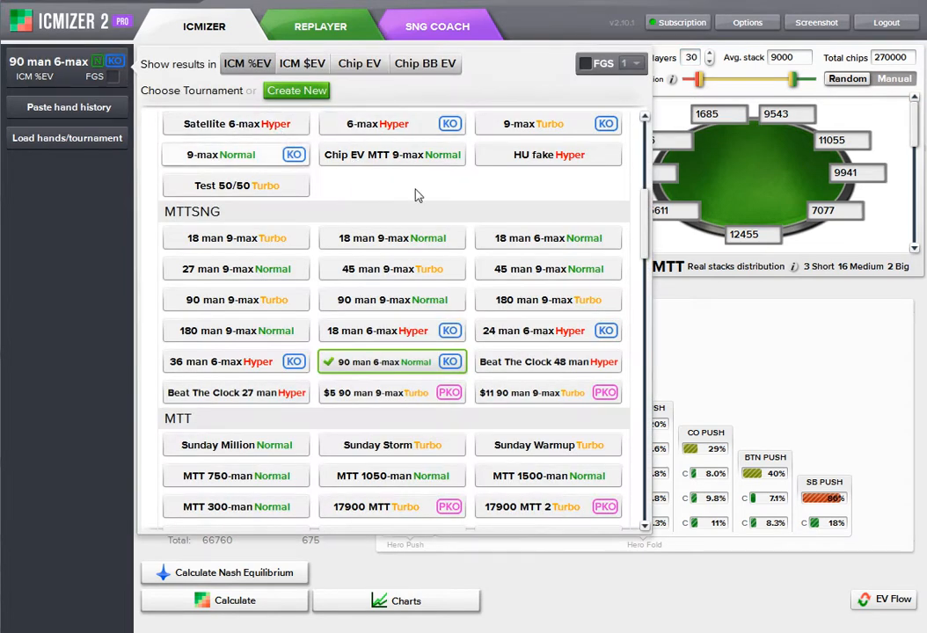
{"action": "left_click", "coordinate": [586, 65]}
{"action": "left_click", "coordinate": [769, 352]}
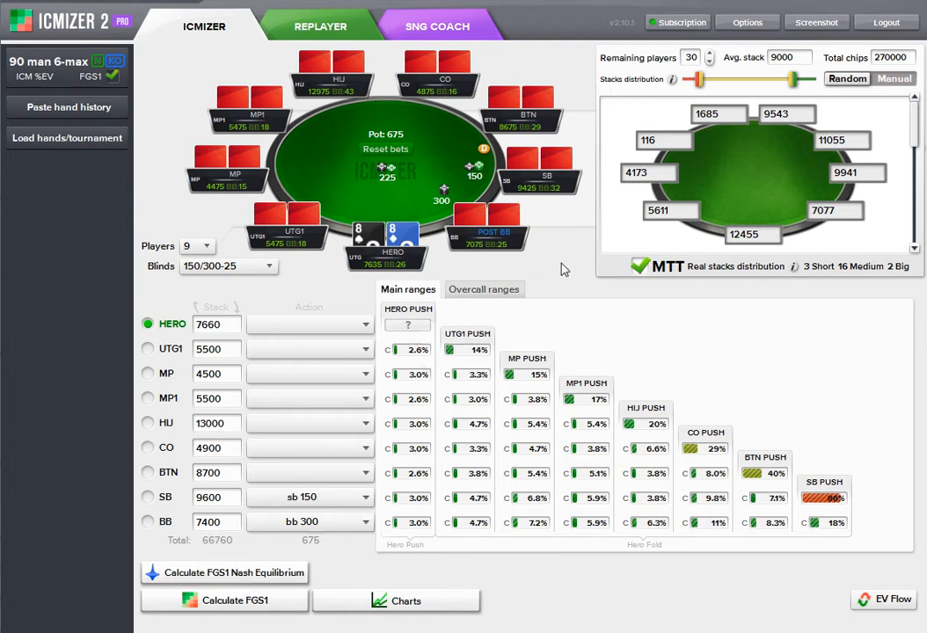
Set up a spot with Hero in the BB facing a BTN raise to 600 and an SB all-in
{"action": "left_click", "coordinate": [148, 522]}
{"action": "left_click", "coordinate": [279, 477]}
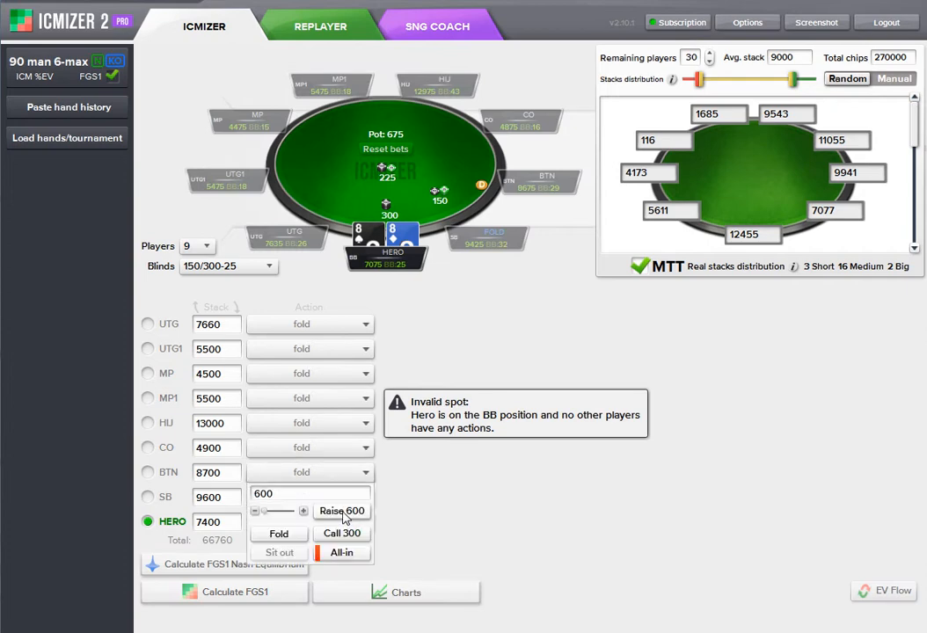
{"action": "left_click", "coordinate": [342, 511]}
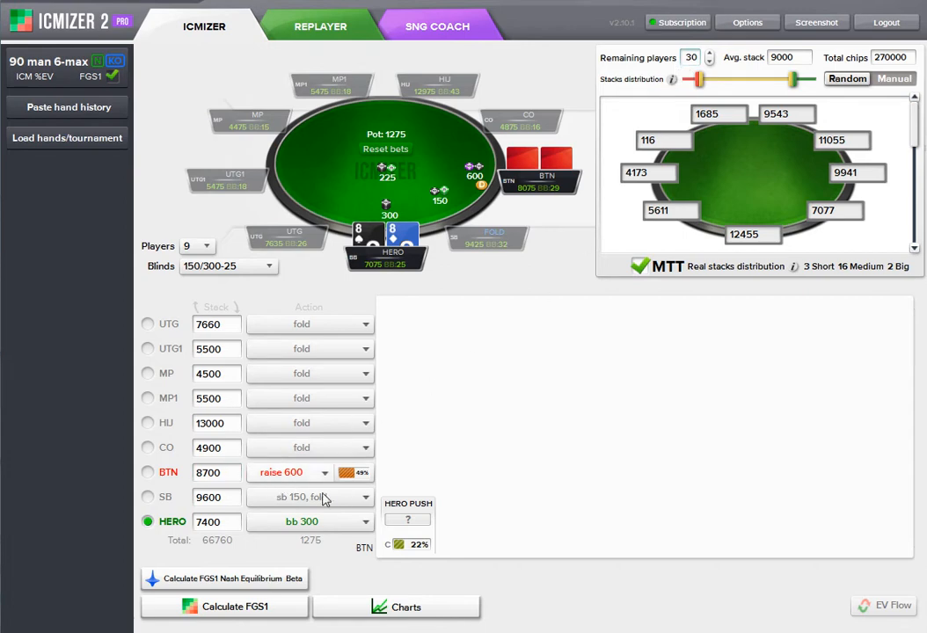
{"action": "left_click", "coordinate": [302, 497]}
{"action": "left_click", "coordinate": [338, 579]}
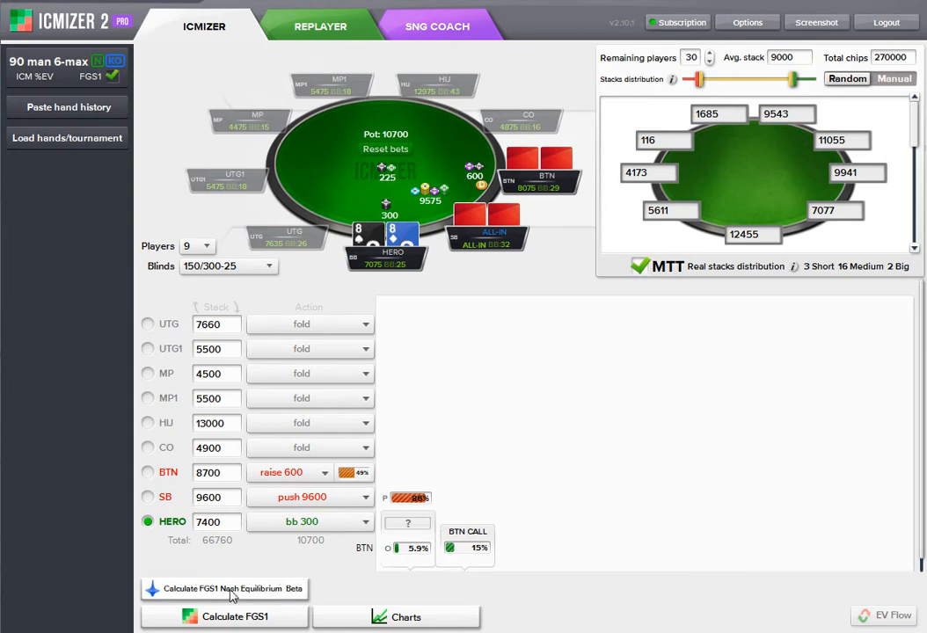
Turn off FGS and calculate the Nash equilibrium for Hero in the BB
{"action": "left_click", "coordinate": [111, 77]}
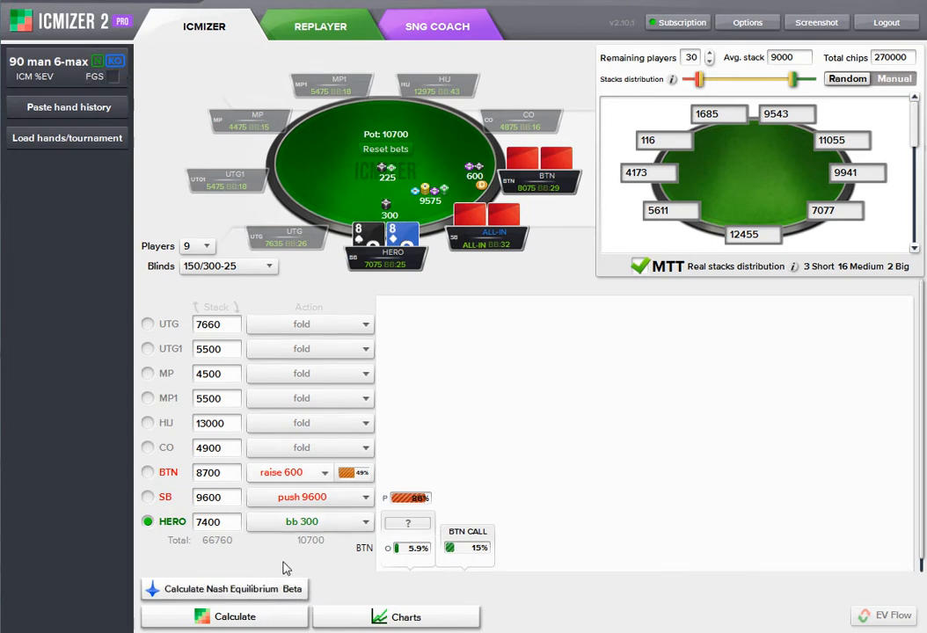
{"action": "left_click", "coordinate": [293, 586]}
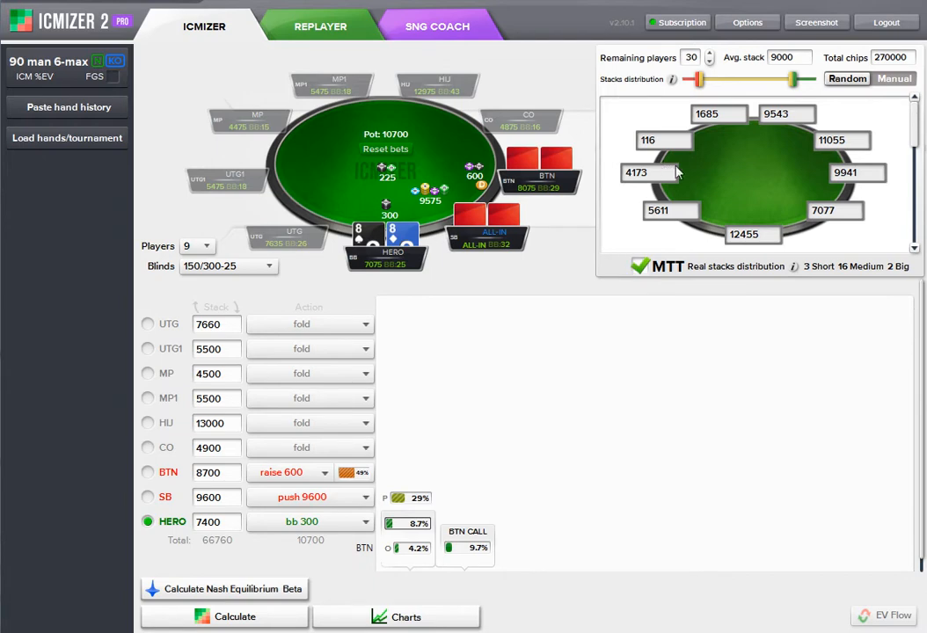
Change the tournament structure to 180 man 9-max Turbo
{"action": "double_click", "coordinate": [698, 58]}
{"action": "left_click", "coordinate": [51, 62]}
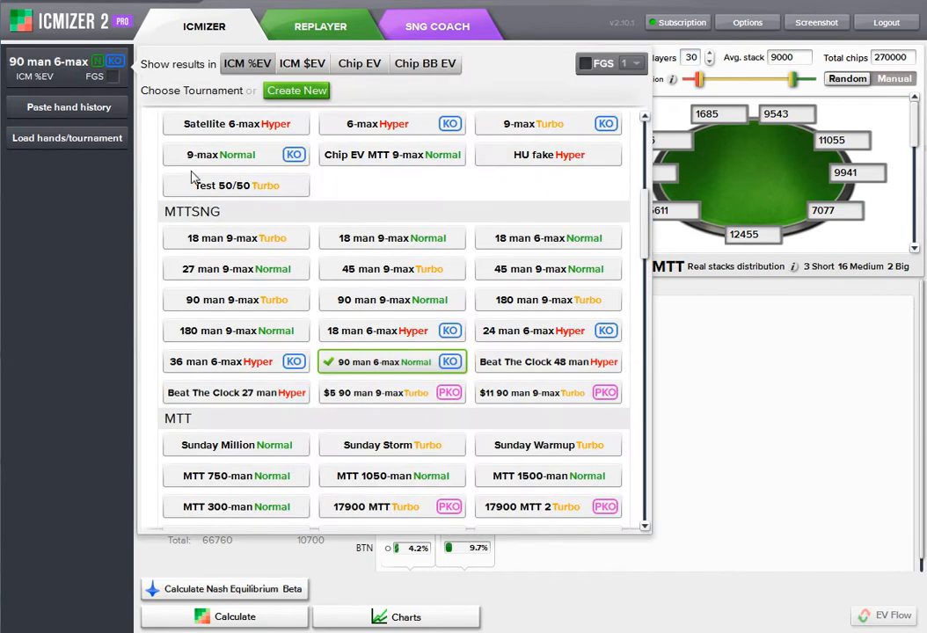
{"action": "left_click", "coordinate": [532, 306]}
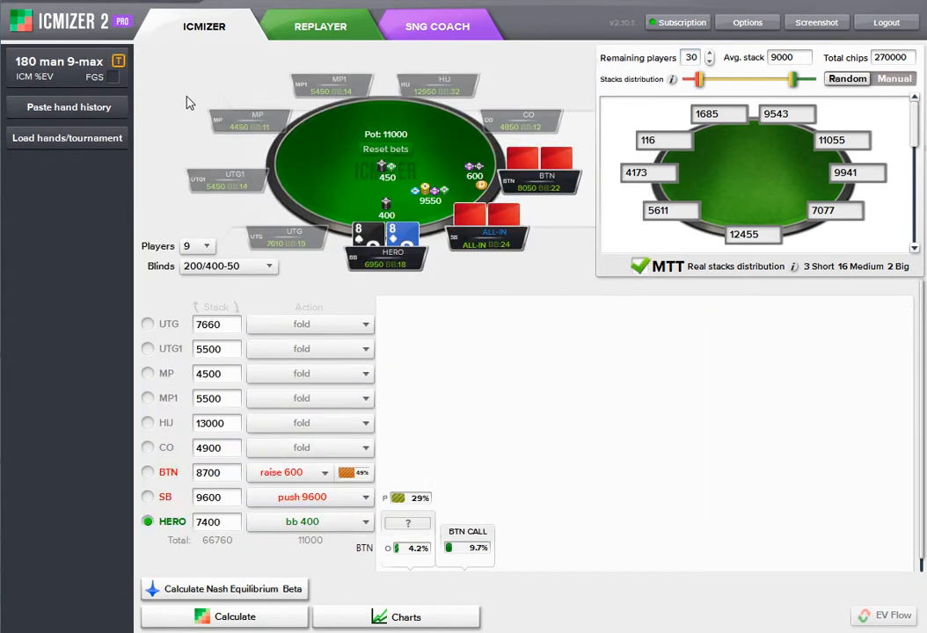
Reset all bets at the table and move Hero to the BTN position
{"action": "mouse_move", "coordinate": [59, 57]}
{"action": "left_click", "coordinate": [394, 151]}
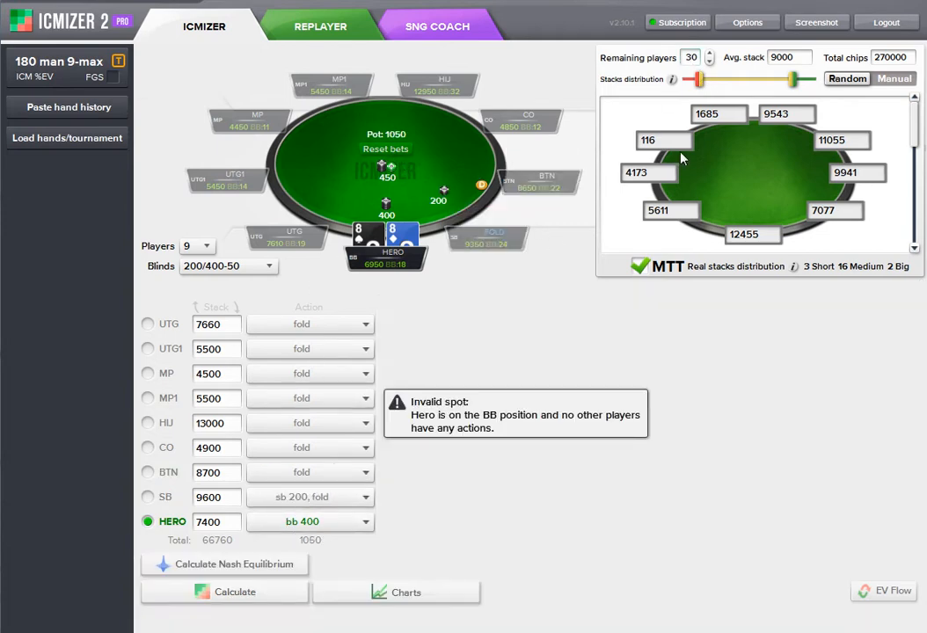
{"action": "left_click", "coordinate": [148, 472]}
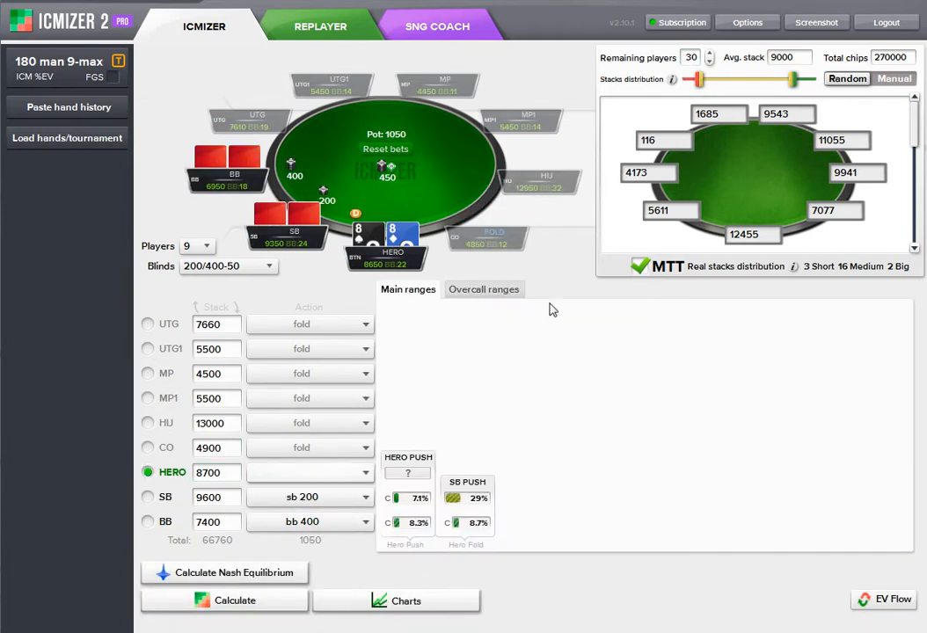
Set the number of remaining players in the MTT to 100
{"action": "double_click", "coordinate": [692, 60]}
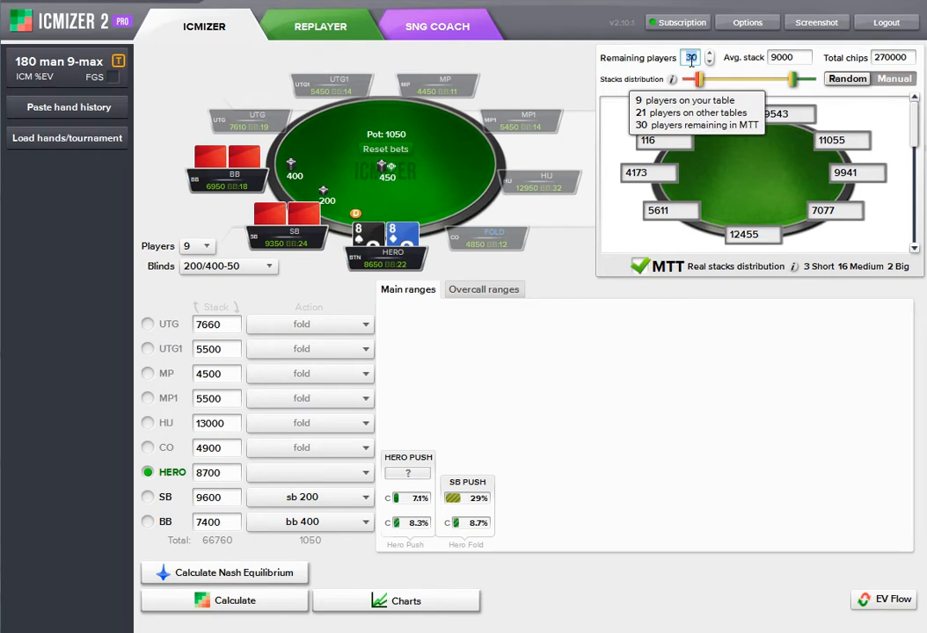
{"action": "type", "text": "19"}
{"action": "key", "text": "BackSpace"}
{"action": "type", "text": "00"}
{"action": "key", "text": "BackSpace"}
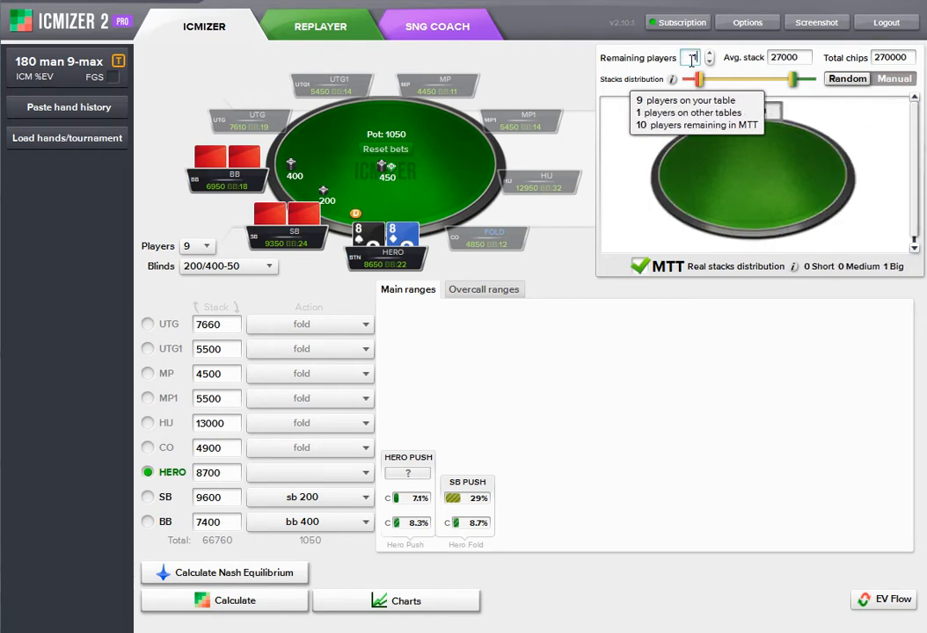
{"action": "type", "text": "0"}
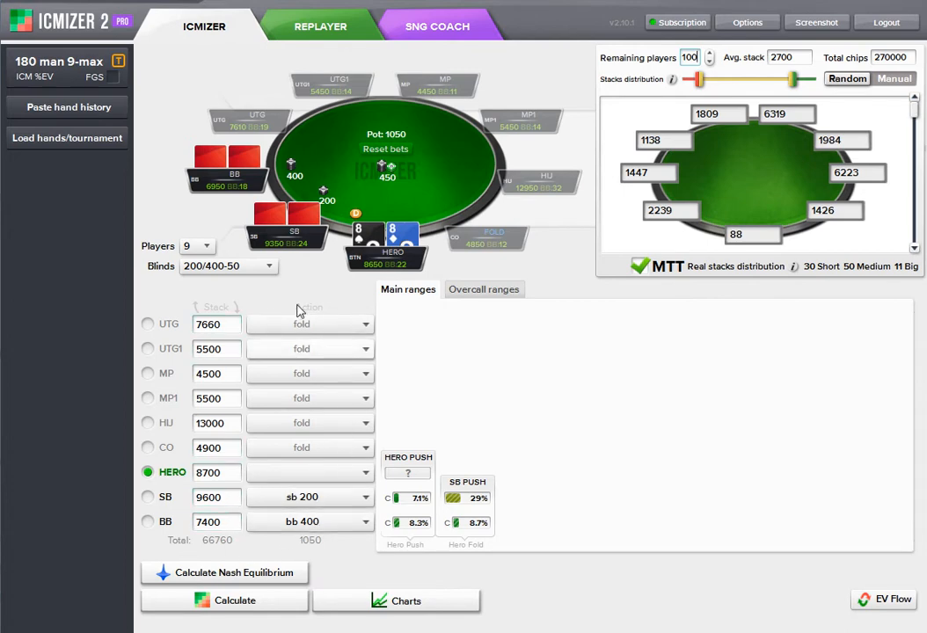
Set the SB push range to 10.0% and calculate Hero's pushing results
{"action": "mouse_move", "coordinate": [68, 82]}
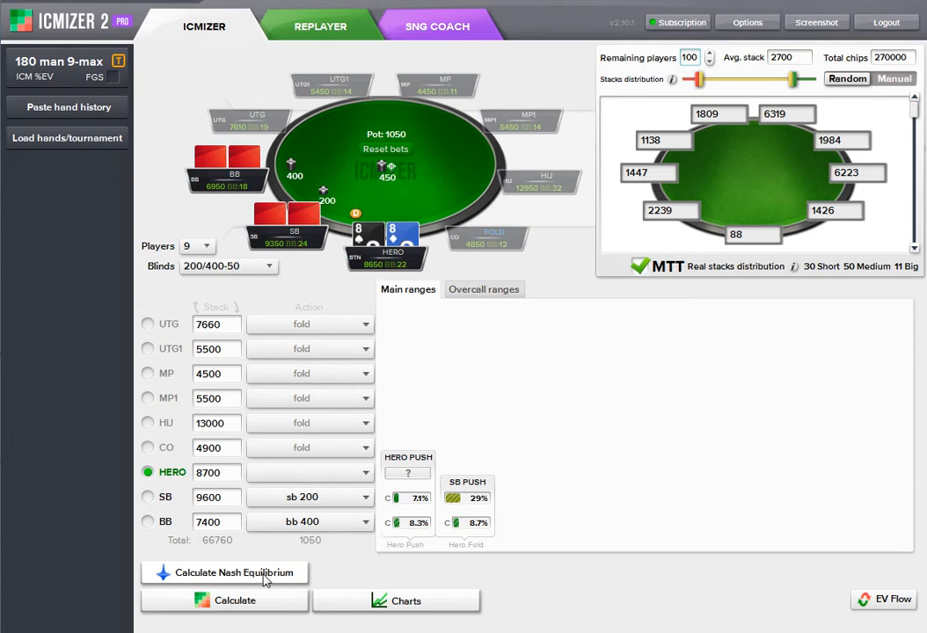
{"action": "left_click", "coordinate": [478, 504]}
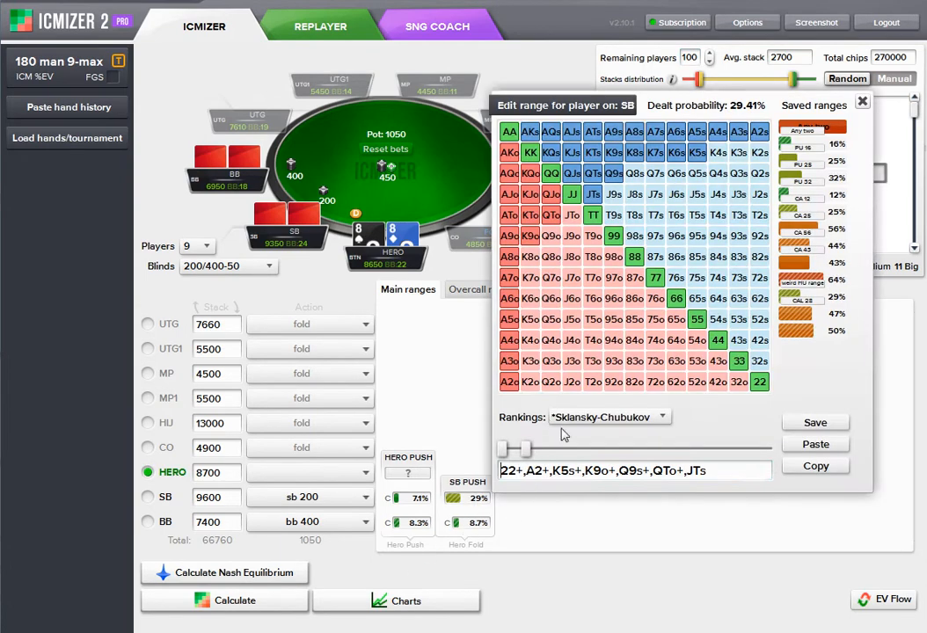
{"action": "left_click_drag", "start_coordinate": [526, 449], "coordinate": [540, 449]}
{"action": "left_click", "coordinate": [580, 523]}
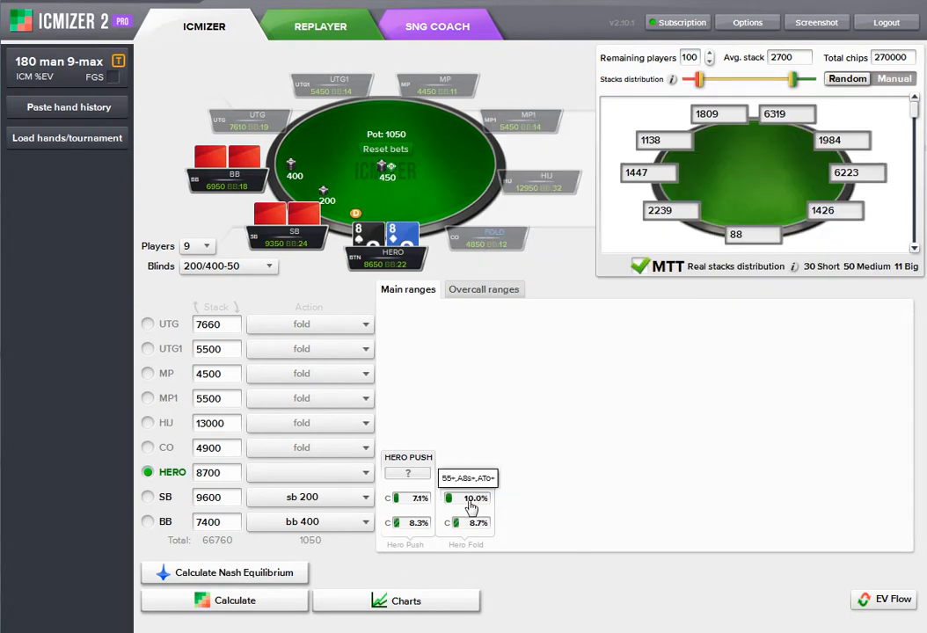
{"action": "left_click", "coordinate": [245, 601]}
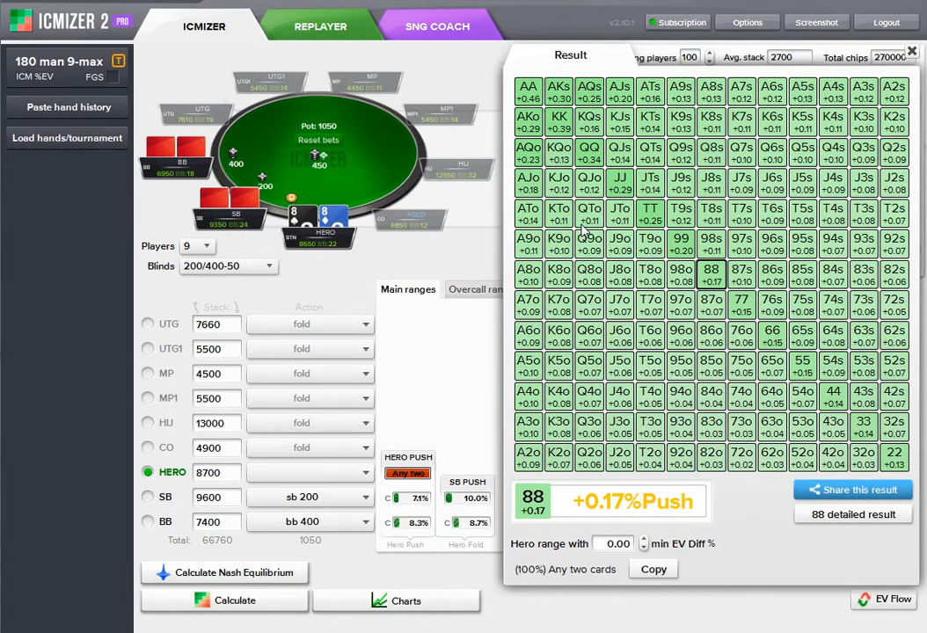
Select AA as Hero's hand in the result grid and recalculate the Nash equilibrium
{"action": "left_click", "coordinate": [593, 188]}
{"action": "left_click", "coordinate": [530, 93]}
{"action": "left_click", "coordinate": [912, 55]}
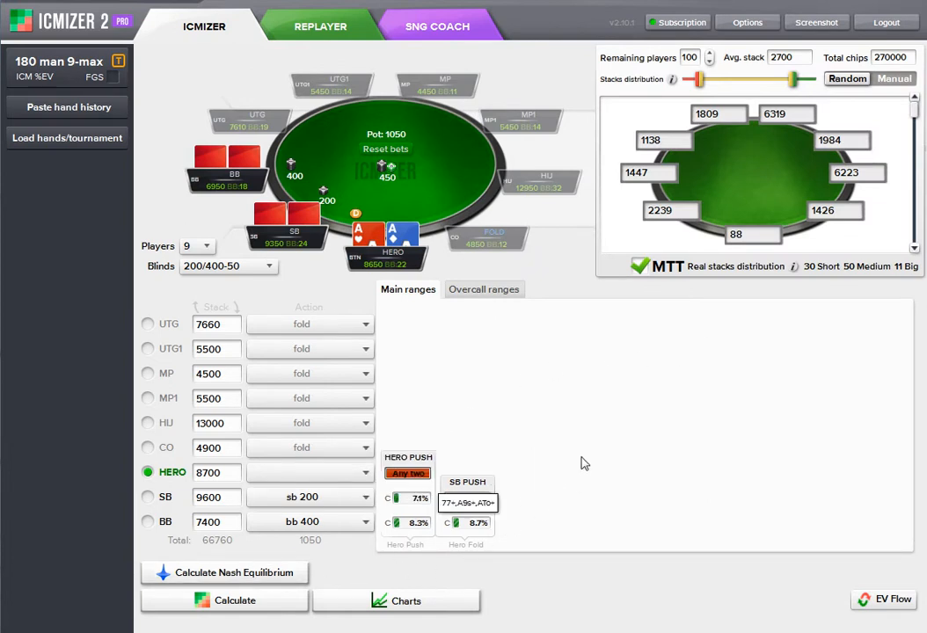
{"action": "left_click", "coordinate": [224, 573]}
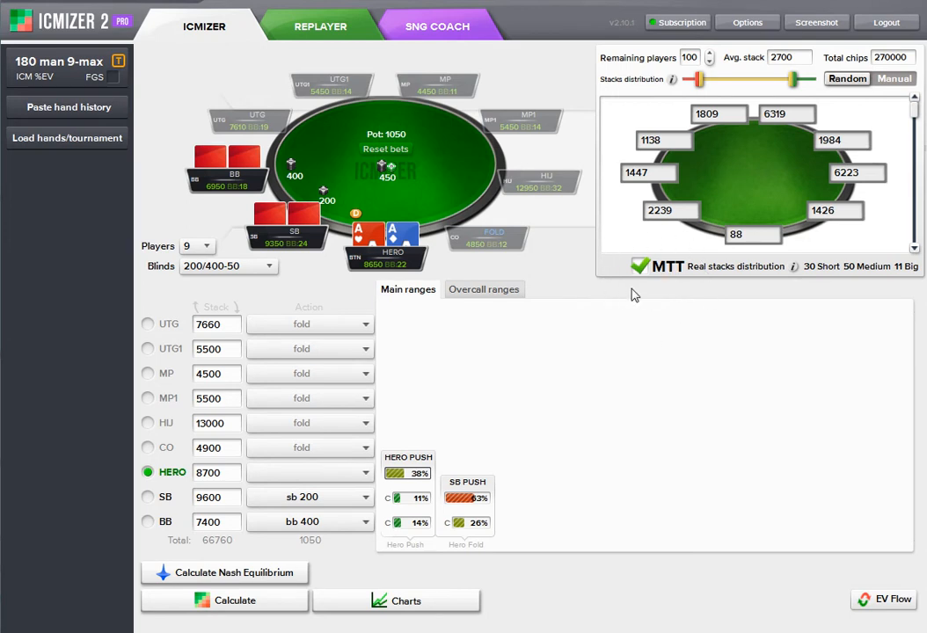
Switch the results model to Chip EV and calculate Hero's pushing range from the button
{"action": "left_click", "coordinate": [48, 60]}
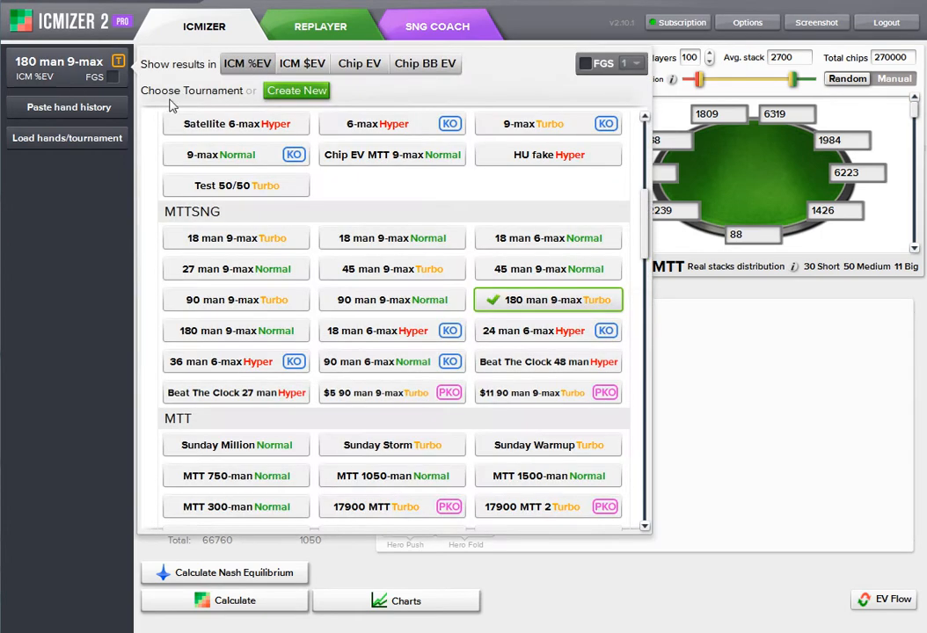
{"action": "left_click", "coordinate": [364, 69]}
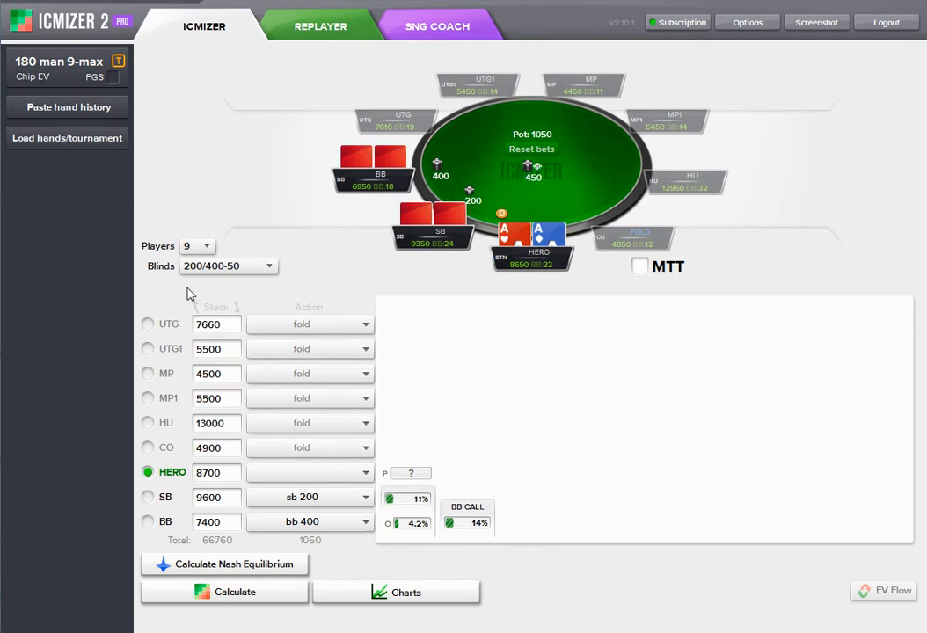
{"action": "left_click", "coordinate": [266, 588]}
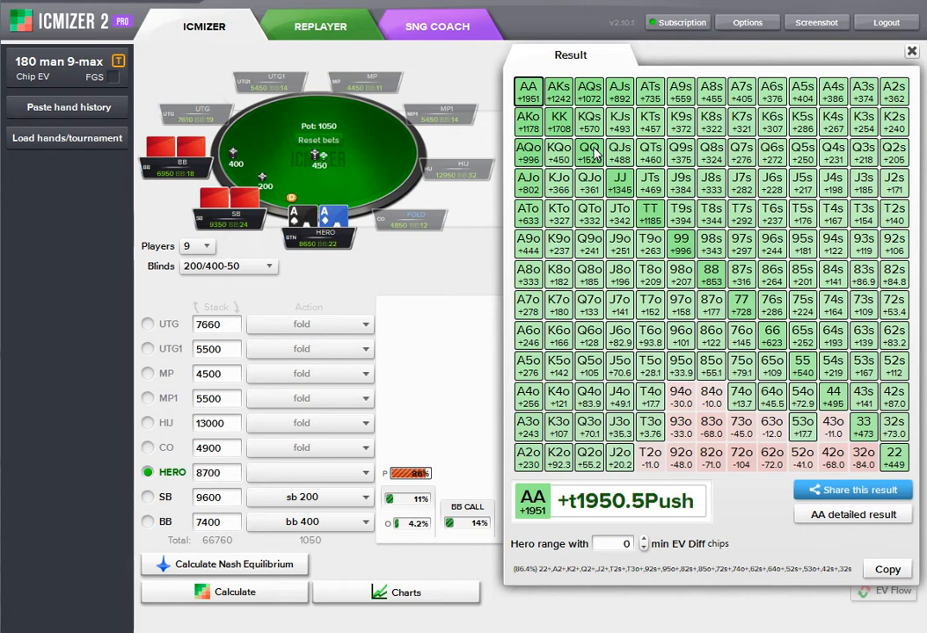
Examine the Chip EV push values of the pocket pairs JJ, TT, 99 and 88 in the result grid
{"action": "left_click", "coordinate": [620, 182]}
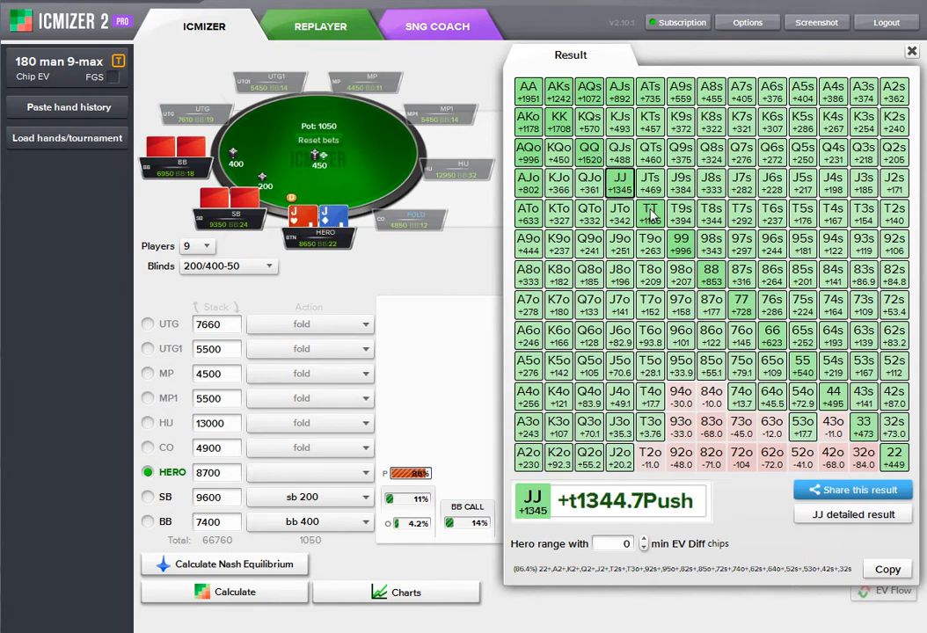
{"action": "left_click", "coordinate": [685, 249]}
{"action": "left_click", "coordinate": [649, 216]}
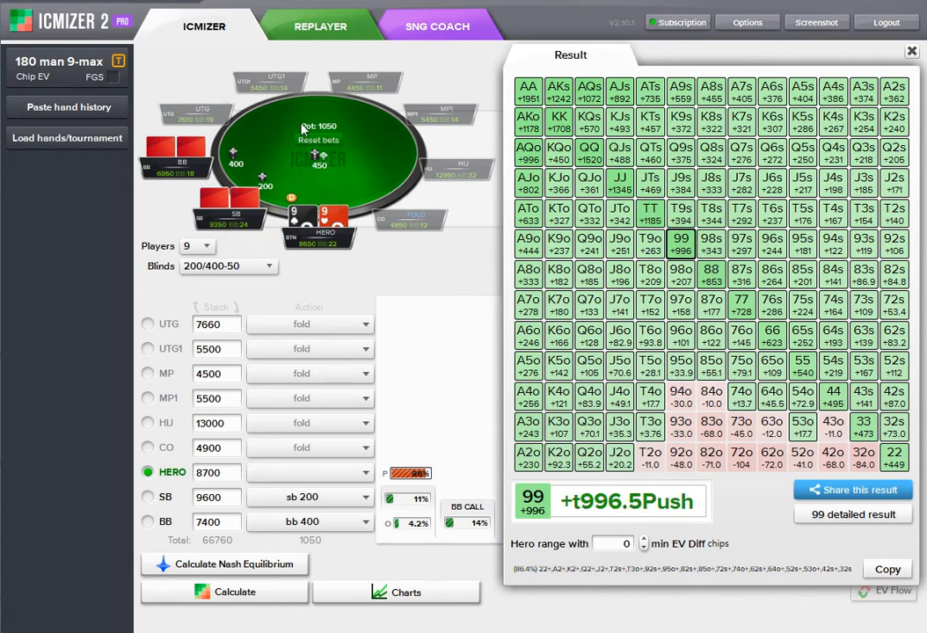
{"action": "mouse_move", "coordinate": [70, 82]}
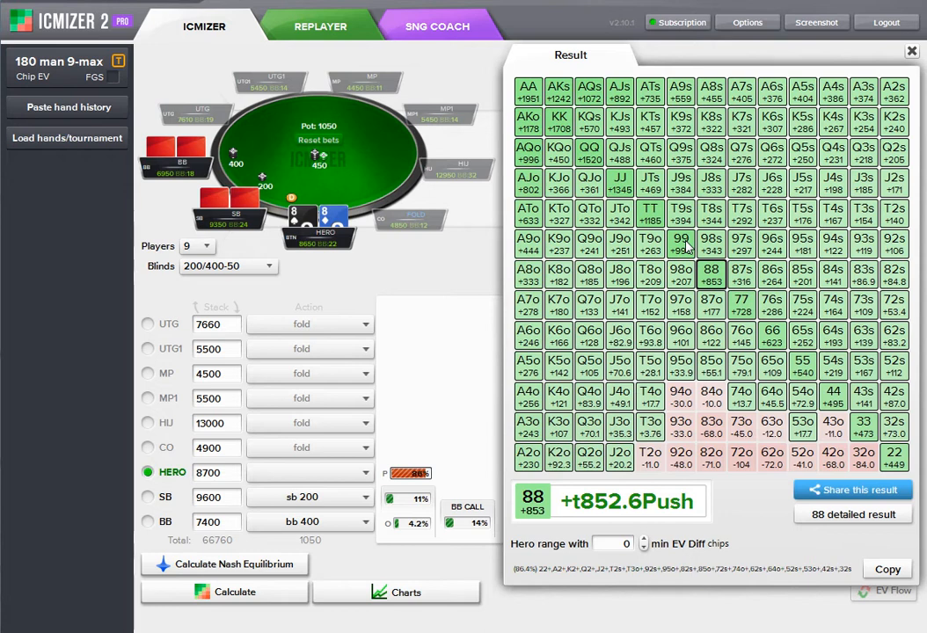
{"action": "left_click", "coordinate": [685, 247]}
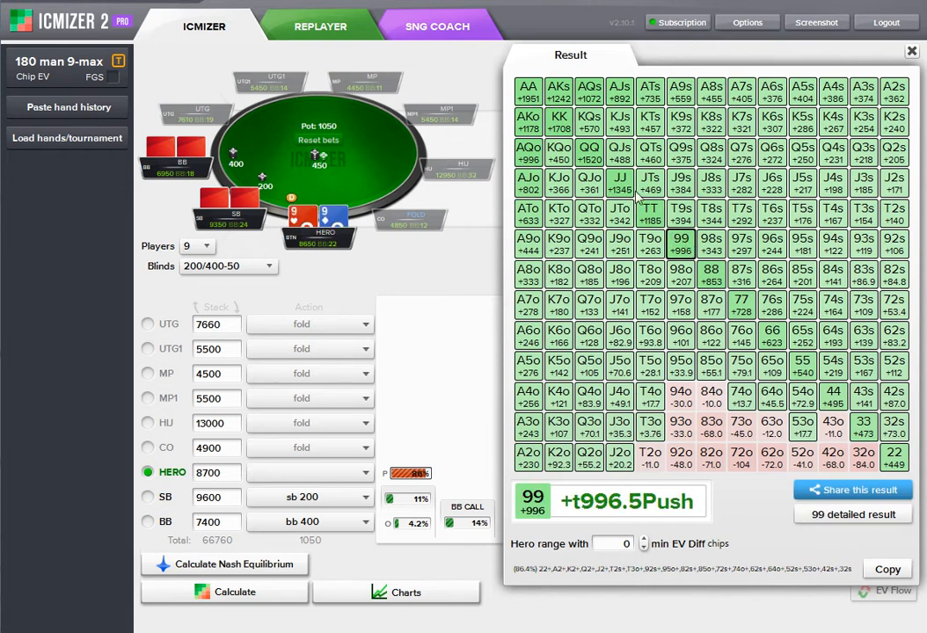
Close the results and turn MTT mode back on
{"action": "left_click", "coordinate": [913, 51]}
{"action": "left_click", "coordinate": [660, 266]}
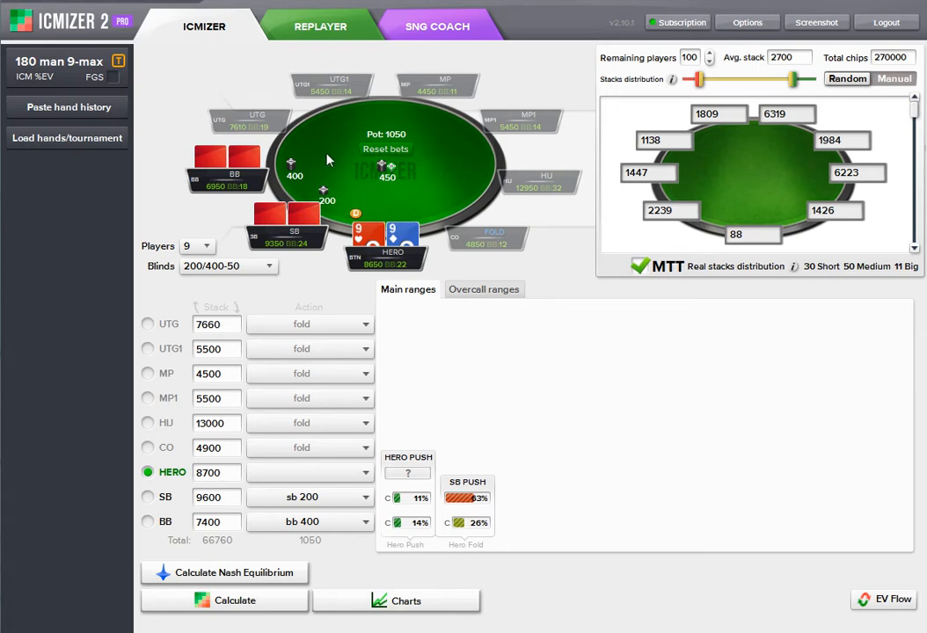
Start a new custom tournament structure and name it "Custom 800 tourn"
{"action": "left_click", "coordinate": [71, 78]}
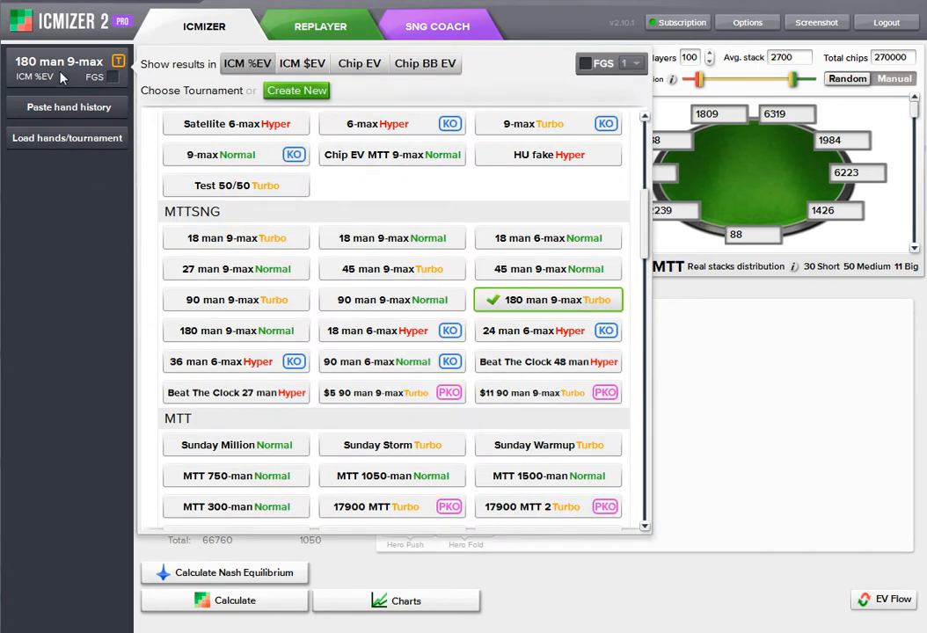
{"action": "left_click", "coordinate": [297, 95]}
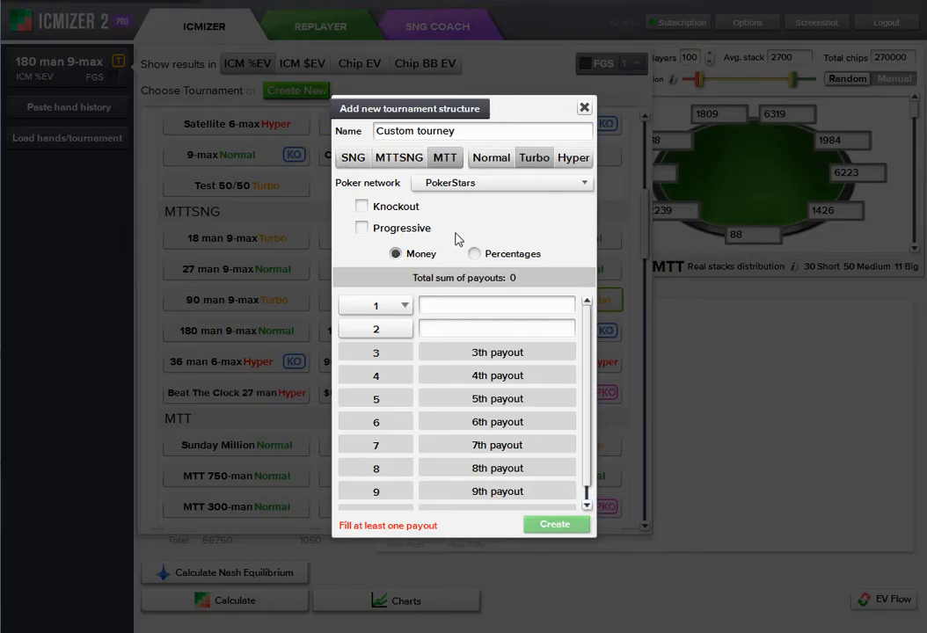
{"action": "left_click", "coordinate": [420, 130]}
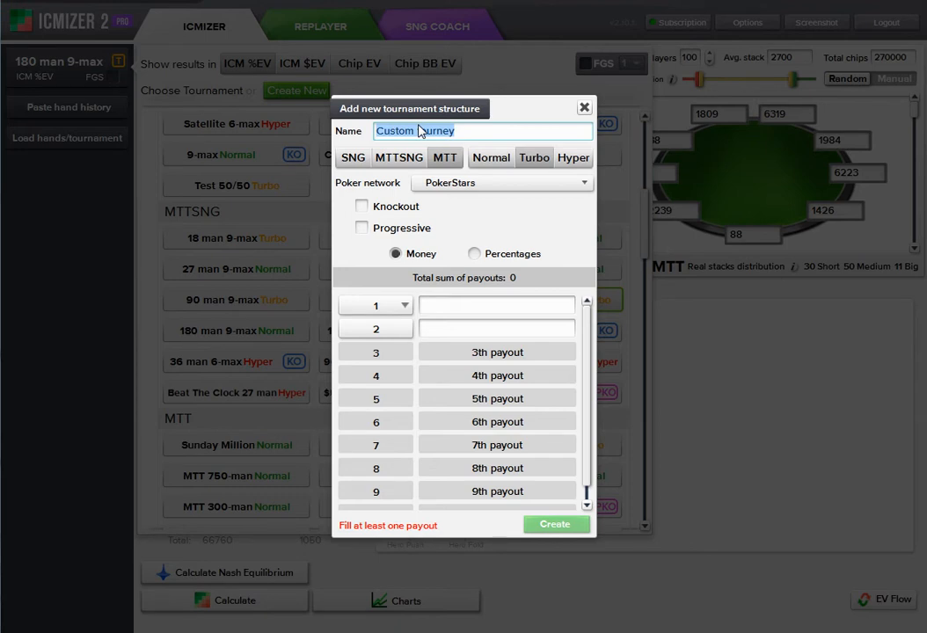
{"action": "type", "text": "CU"}
{"action": "type", "text": "ustom"}
{"action": "type", "text": " 100 tourna"}
{"action": "key", "text": "BackSpace"}
{"action": "key", "text": "BackSpace"}
Enter the money payouts for the top three places as 100, 90 and 80
{"action": "left_click", "coordinate": [454, 304]}
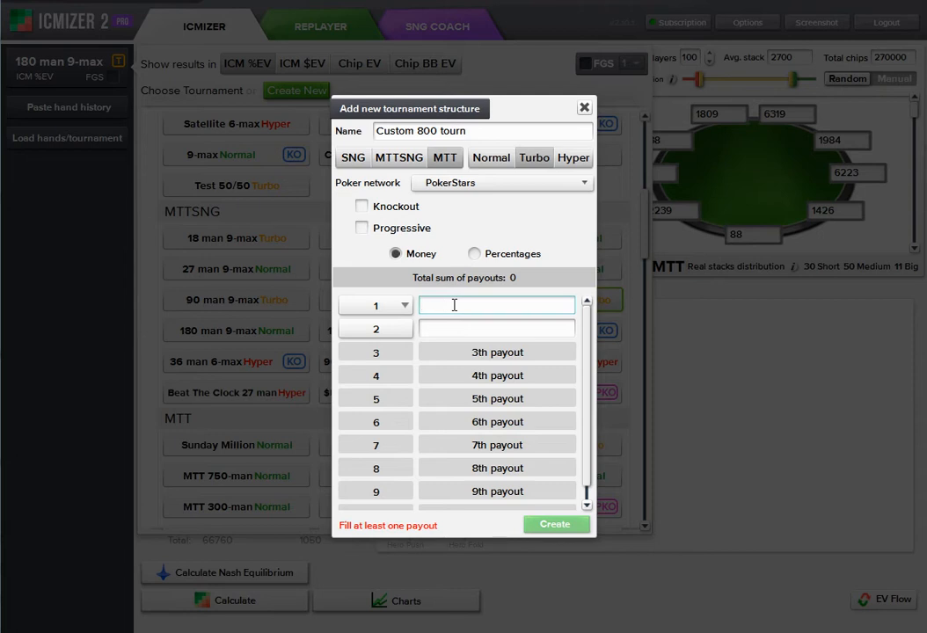
{"action": "type", "text": "100"}
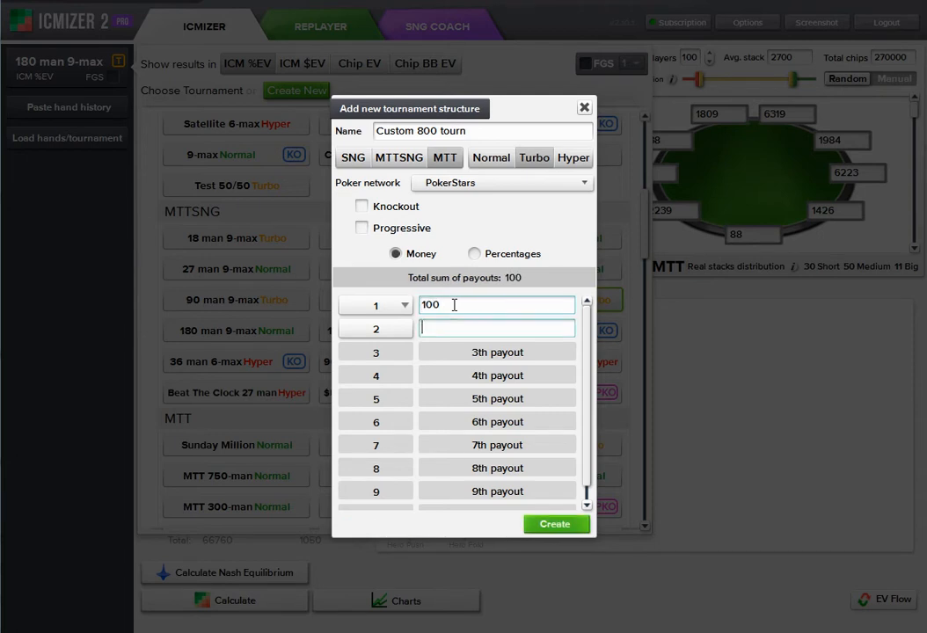
{"action": "key", "text": "Tab"}
{"action": "type", "text": "90"}
{"action": "key", "text": "Tab"}
{"action": "type", "text": "7"}
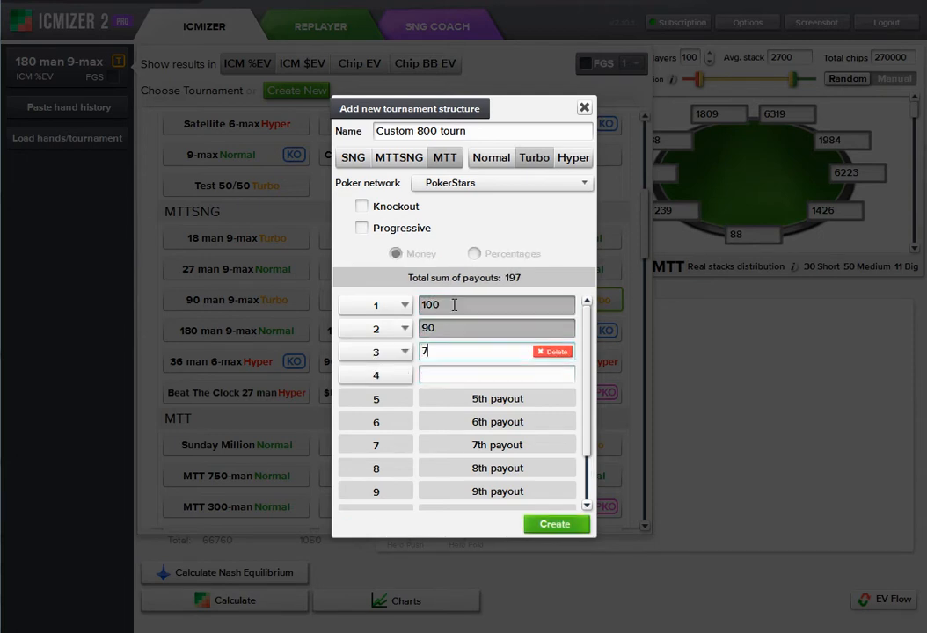
{"action": "key", "text": "BackSpace"}
{"action": "type", "text": "80"}
{"action": "key", "text": "Tab"}
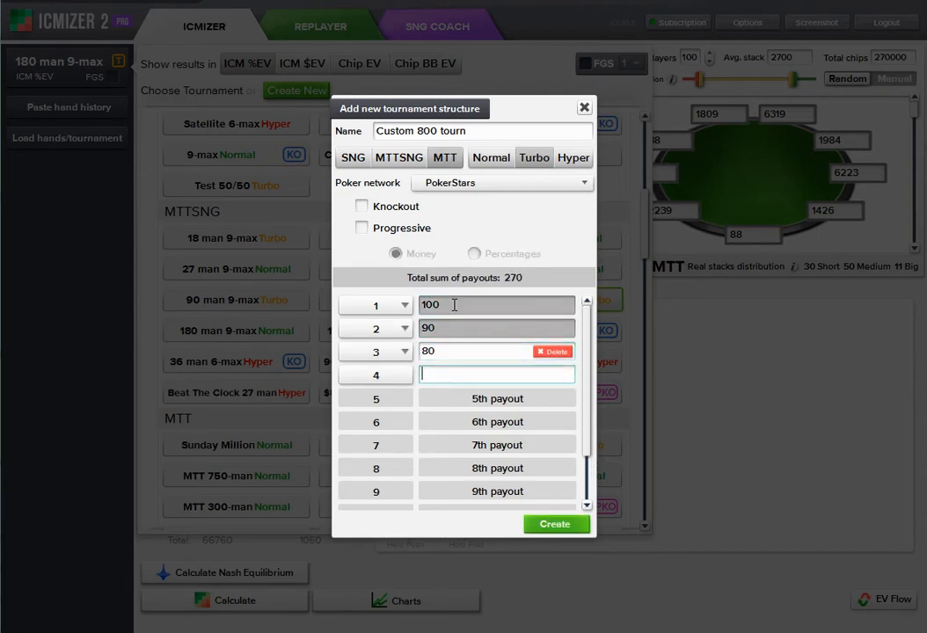
Enter the payouts for 4th to 9th place as 70, 60, 50, 40, 30 and 20
{"action": "type", "text": "70"}
{"action": "key", "text": "Tab"}
{"action": "type", "text": "60"}
{"action": "key", "text": "Tab"}
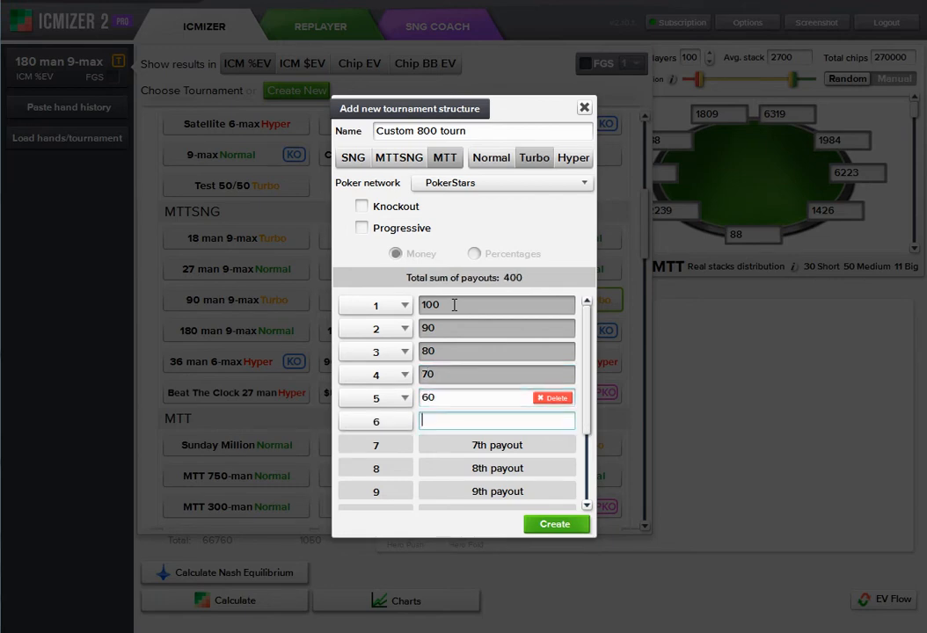
{"action": "type", "text": "50"}
{"action": "key", "text": "Tab"}
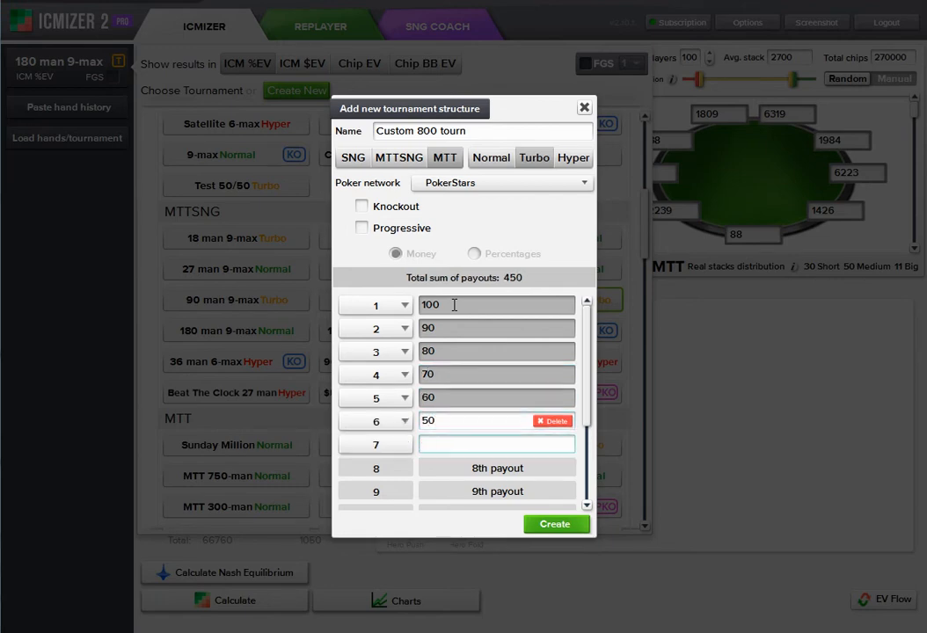
{"action": "type", "text": "40"}
{"action": "key", "text": "Tab"}
{"action": "type", "text": "30"}
{"action": "key", "text": "Tab"}
{"action": "type", "text": "20"}
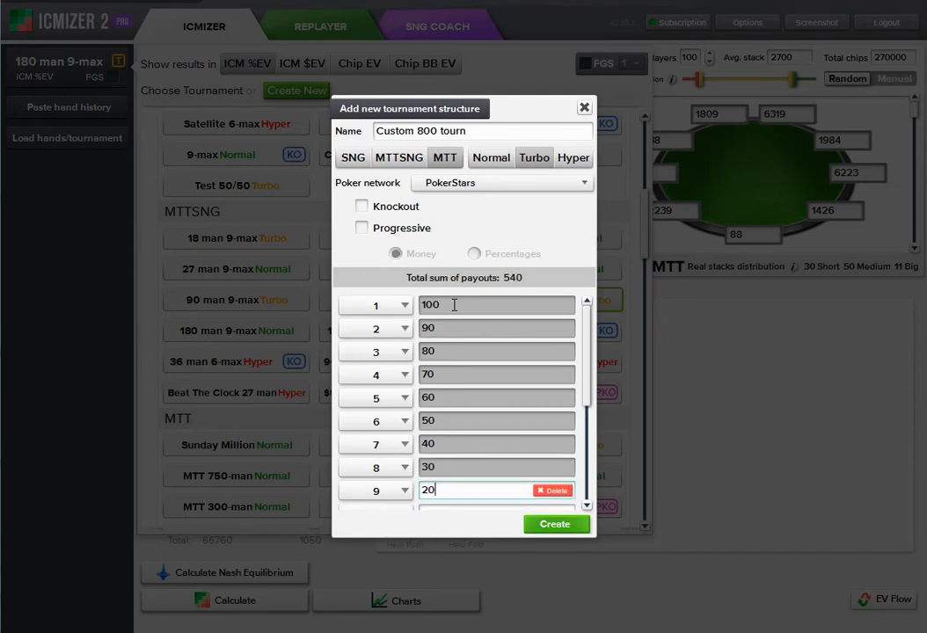
Set the 10th place payout to 15
{"action": "scroll", "coordinate": [513, 352], "scroll_direction": "down", "scroll_amount": 3}
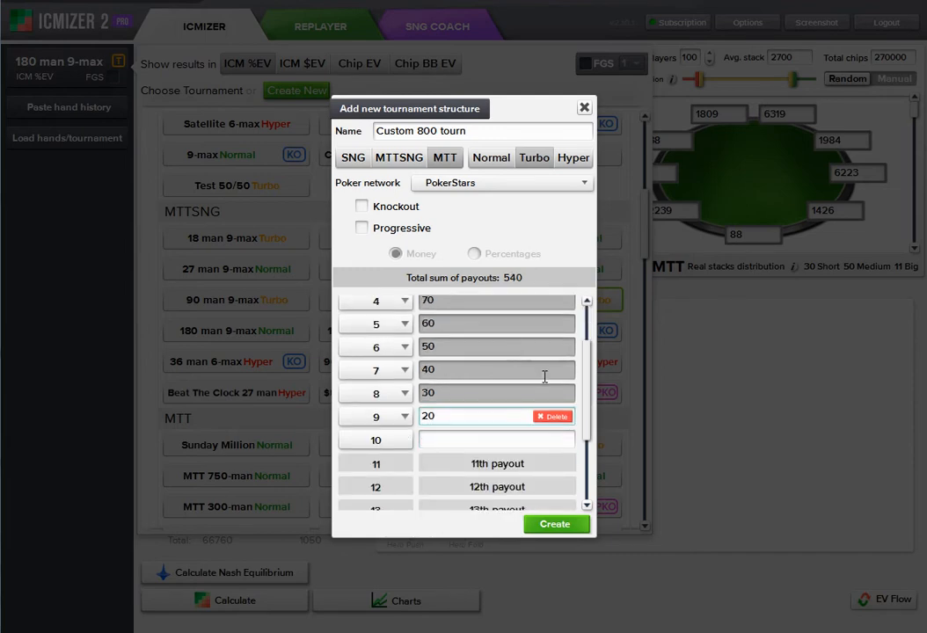
{"action": "scroll", "coordinate": [580, 388], "scroll_direction": "down", "scroll_amount": 1}
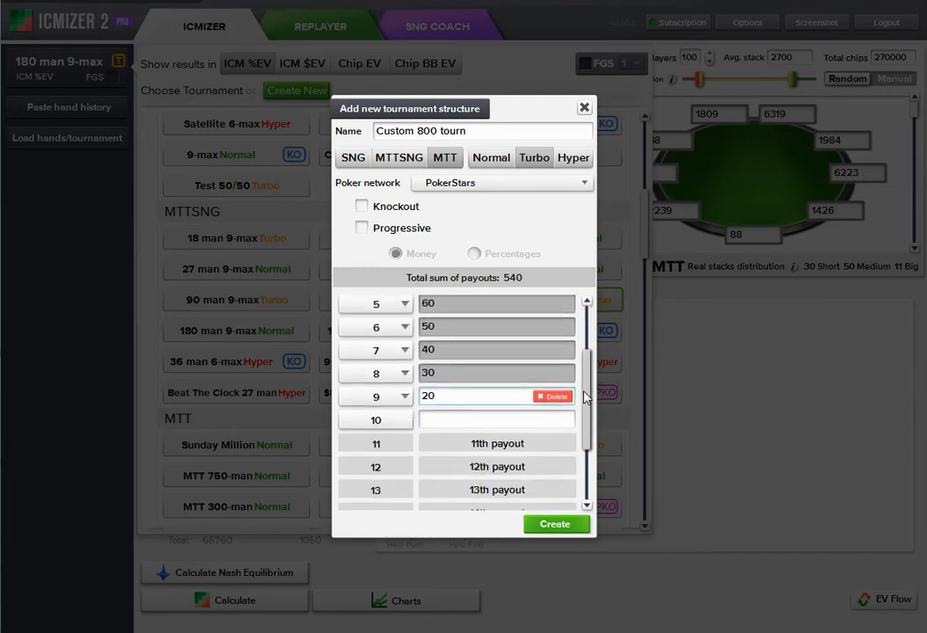
{"action": "left_click", "coordinate": [451, 415]}
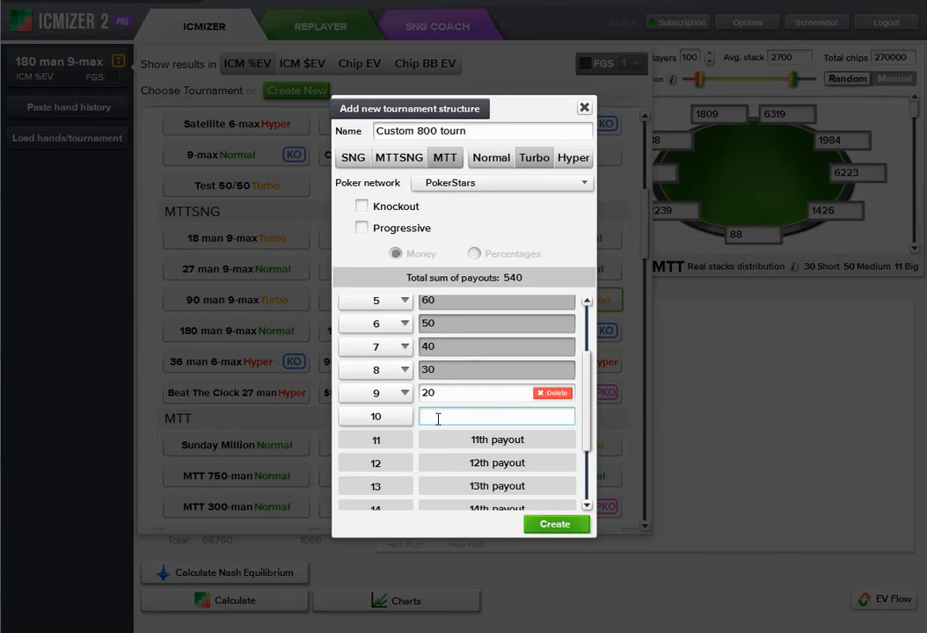
{"action": "type", "text": "15"}
{"action": "left_click", "coordinate": [498, 440]}
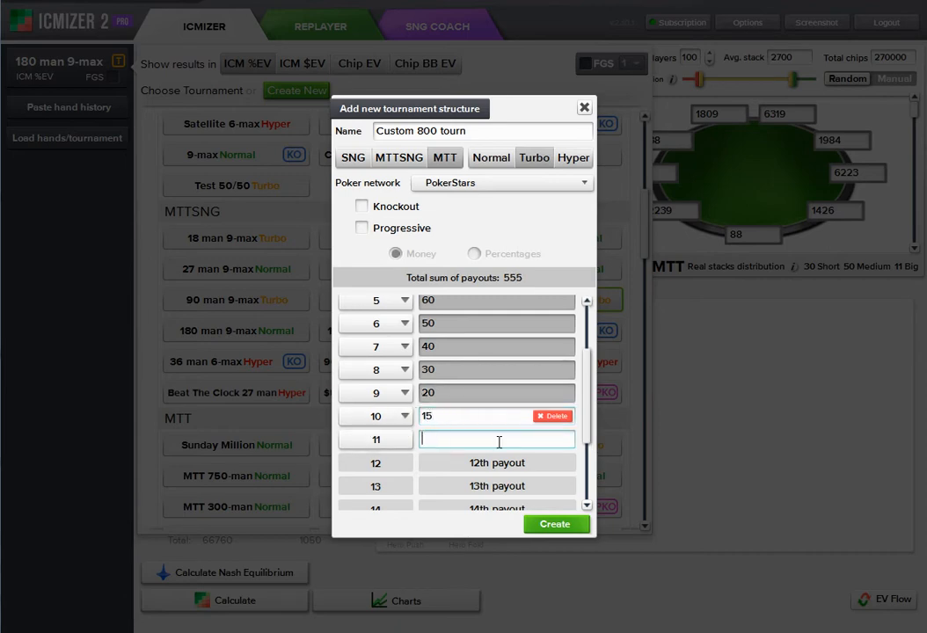
{"action": "type", "text": "15"}
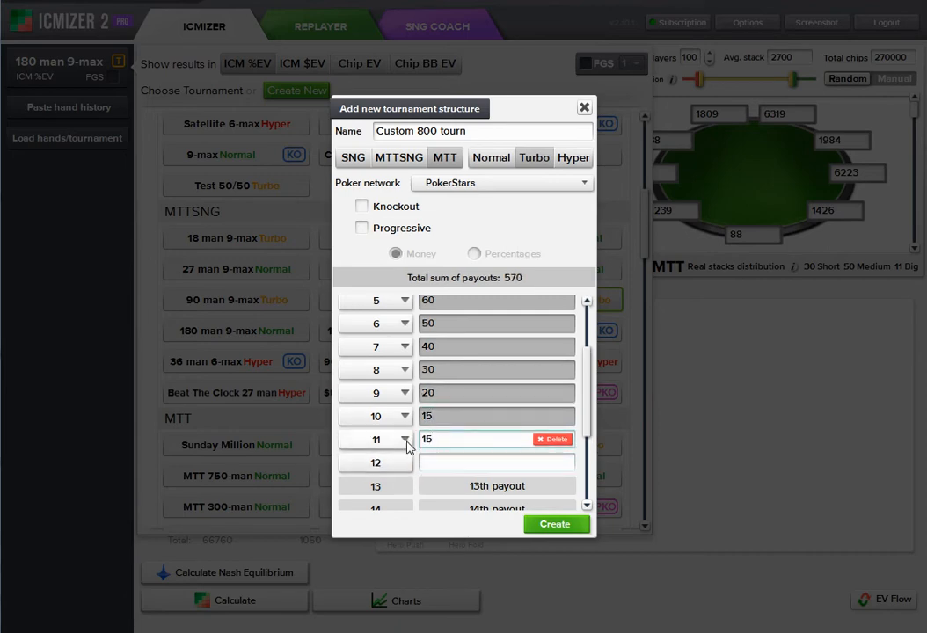
{"action": "key", "text": "BackSpace"}
{"action": "key", "text": "BackSpace"}
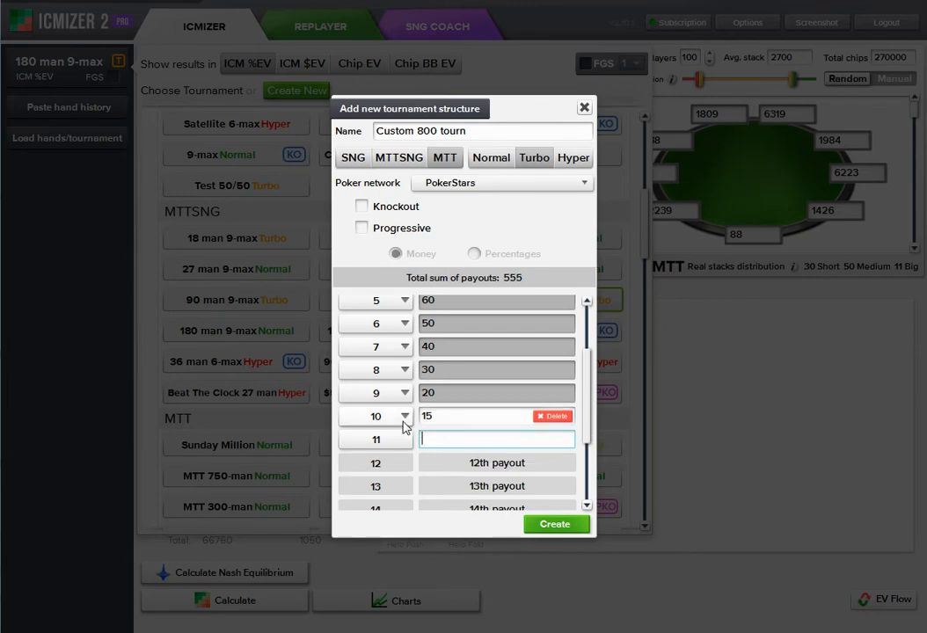
Extend the payout zone of 15 to cover places 10 to 18
{"action": "left_click", "coordinate": [405, 417]}
{"action": "left_click", "coordinate": [404, 435]}
{"action": "left_click", "coordinate": [403, 435]}
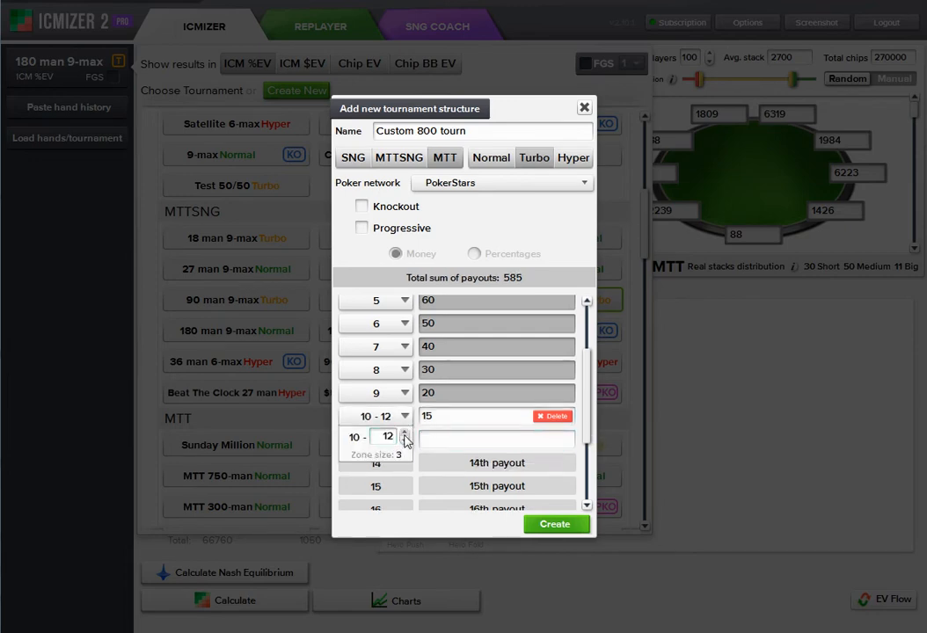
{"action": "left_click", "coordinate": [404, 435]}
{"action": "left_click", "coordinate": [404, 434]}
{"action": "left_click", "coordinate": [404, 435]}
{"action": "left_click", "coordinate": [404, 434]}
{"action": "left_click", "coordinate": [404, 435]}
{"action": "left_click", "coordinate": [404, 434]}
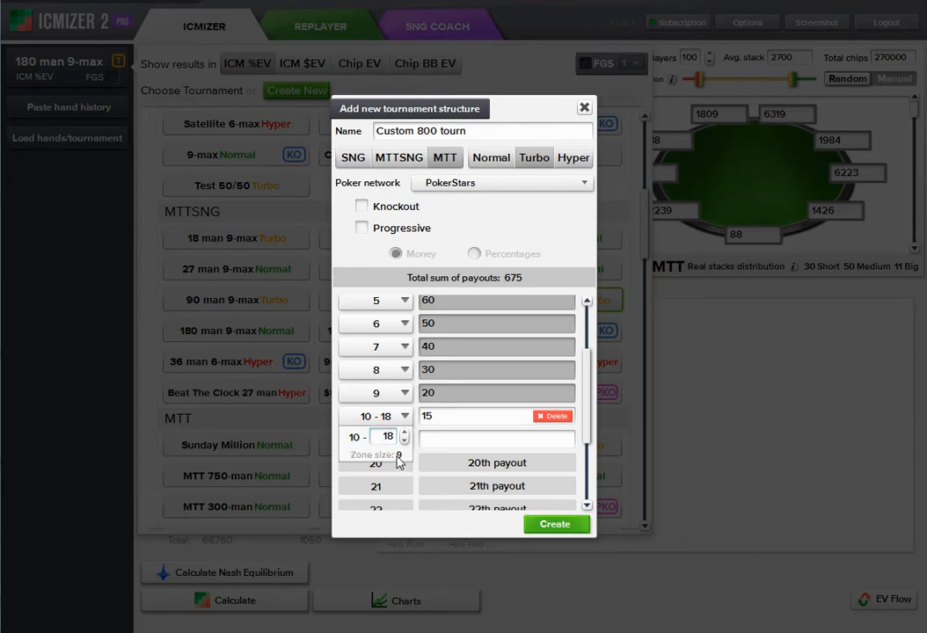
Add a payout of 11 starting at 19th place and extend its zone through 27th place
{"action": "left_click", "coordinate": [442, 440]}
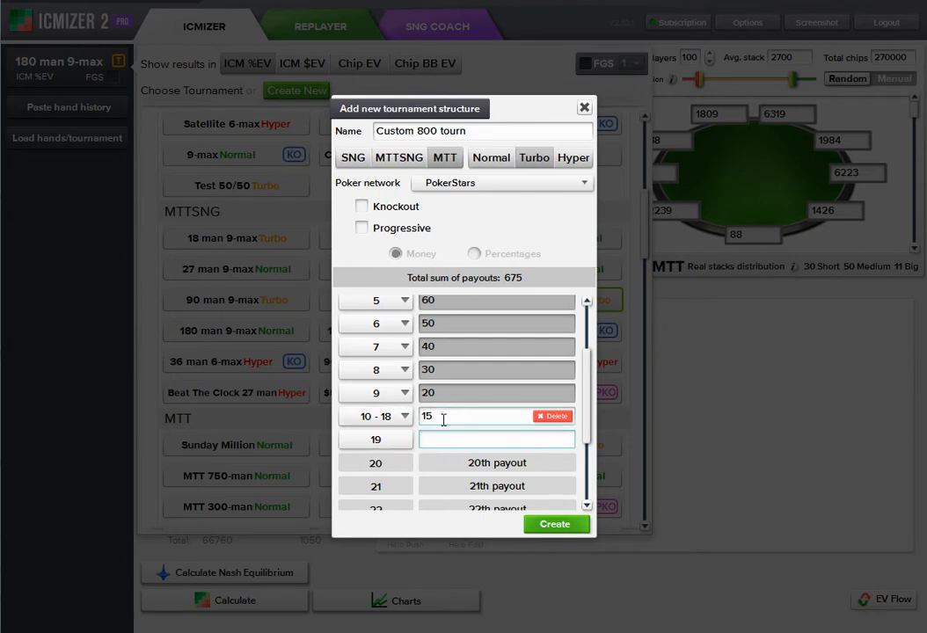
{"action": "type", "text": "1"}
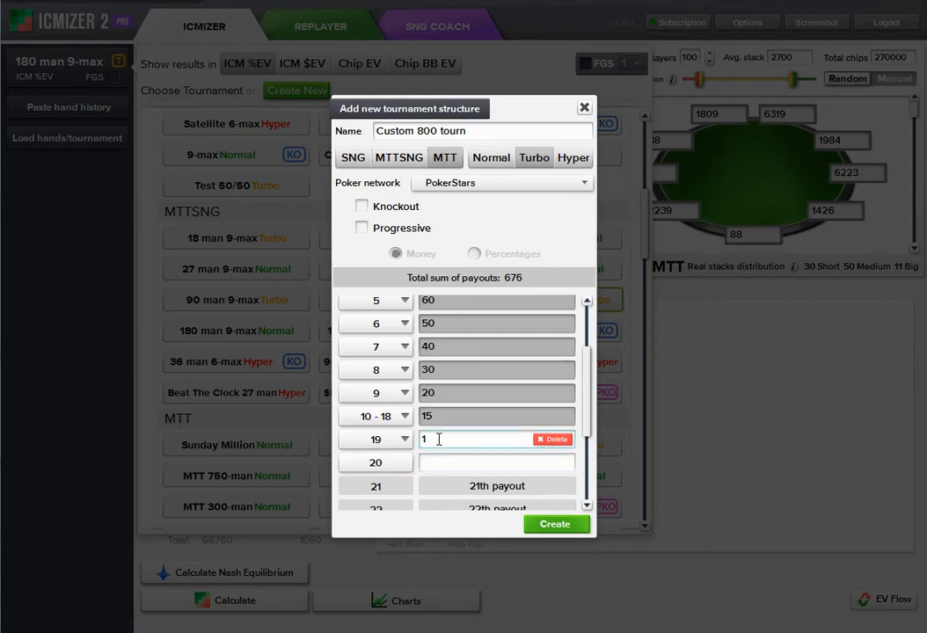
{"action": "type", "text": "1"}
{"action": "left_click", "coordinate": [403, 440]}
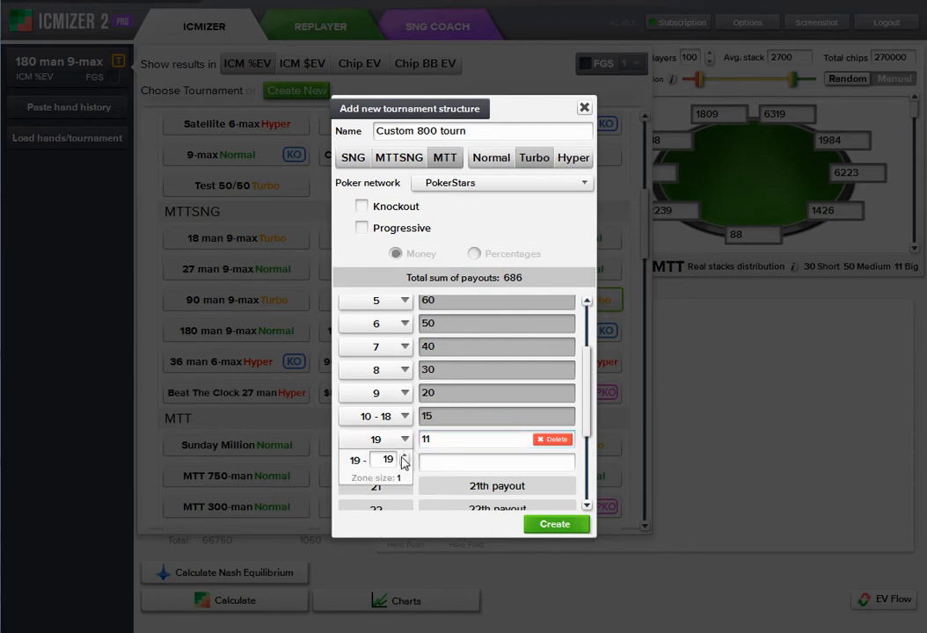
{"action": "left_click", "coordinate": [406, 459]}
{"action": "left_click", "coordinate": [406, 458]}
{"action": "left_click", "coordinate": [405, 459]}
{"action": "left_click", "coordinate": [406, 458]}
{"action": "left_click", "coordinate": [405, 459]}
{"action": "left_click", "coordinate": [405, 458]}
{"action": "left_click", "coordinate": [405, 458]}
{"action": "left_click", "coordinate": [406, 458]}
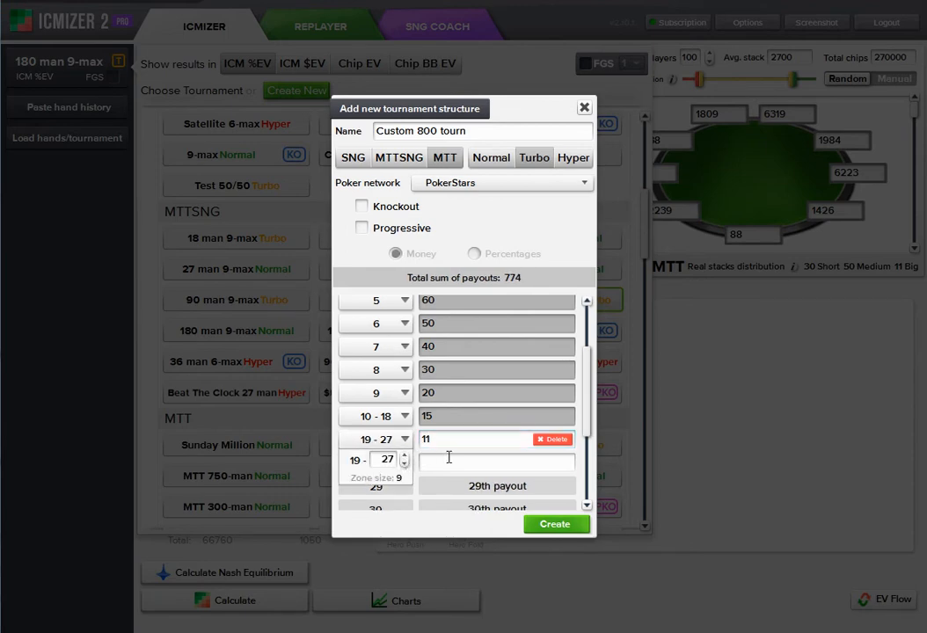
Add a payout of 8 starting at 28th place and extend its zone through 45th place
{"action": "left_click", "coordinate": [464, 463]}
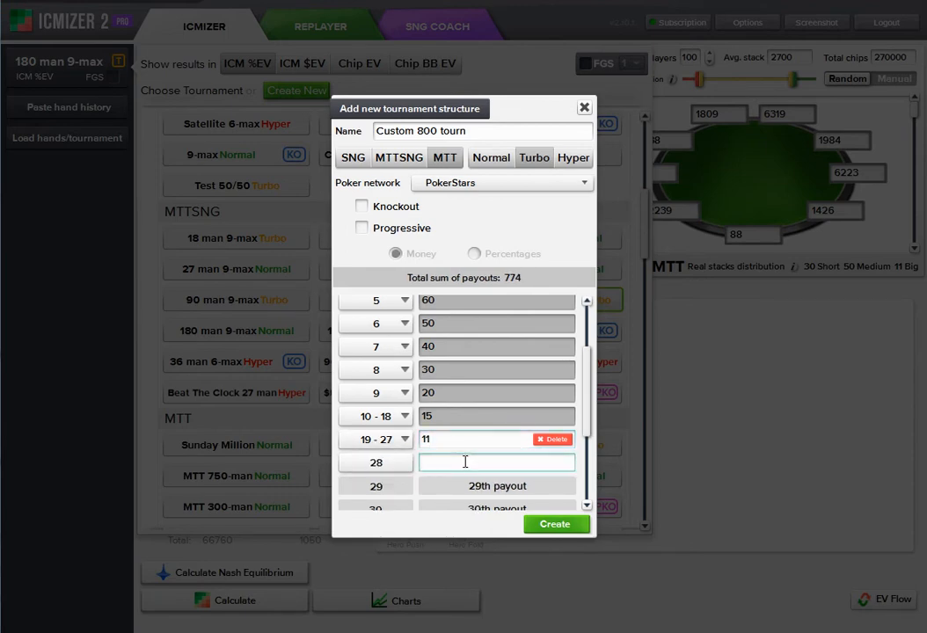
{"action": "type", "text": "8"}
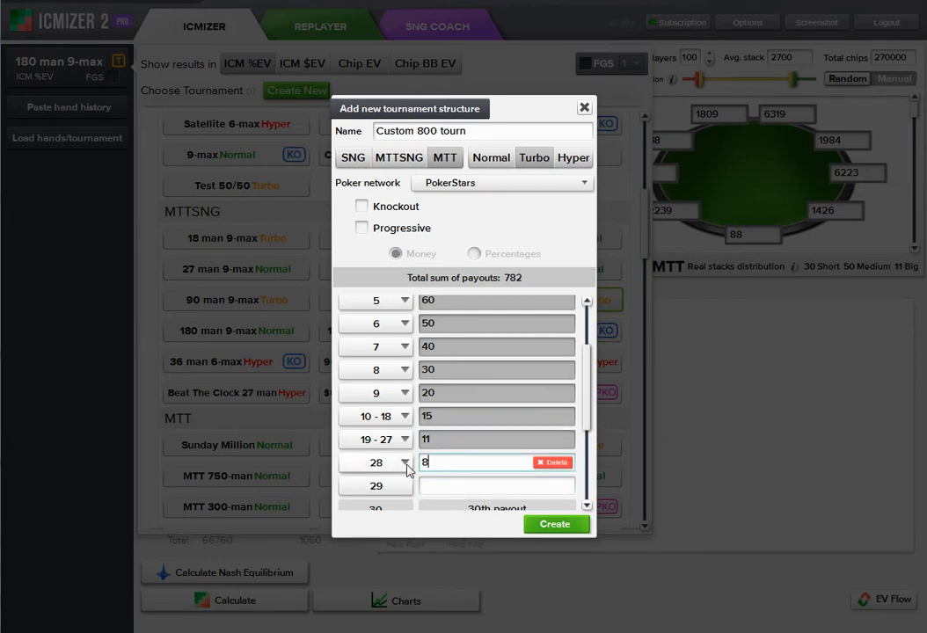
{"action": "left_click", "coordinate": [405, 463]}
{"action": "left_click", "coordinate": [406, 482]}
{"action": "left_click", "coordinate": [406, 481]}
{"action": "left_click", "coordinate": [405, 482]}
{"action": "left_click", "coordinate": [406, 481]}
{"action": "left_click", "coordinate": [405, 481]}
{"action": "left_click", "coordinate": [406, 482]}
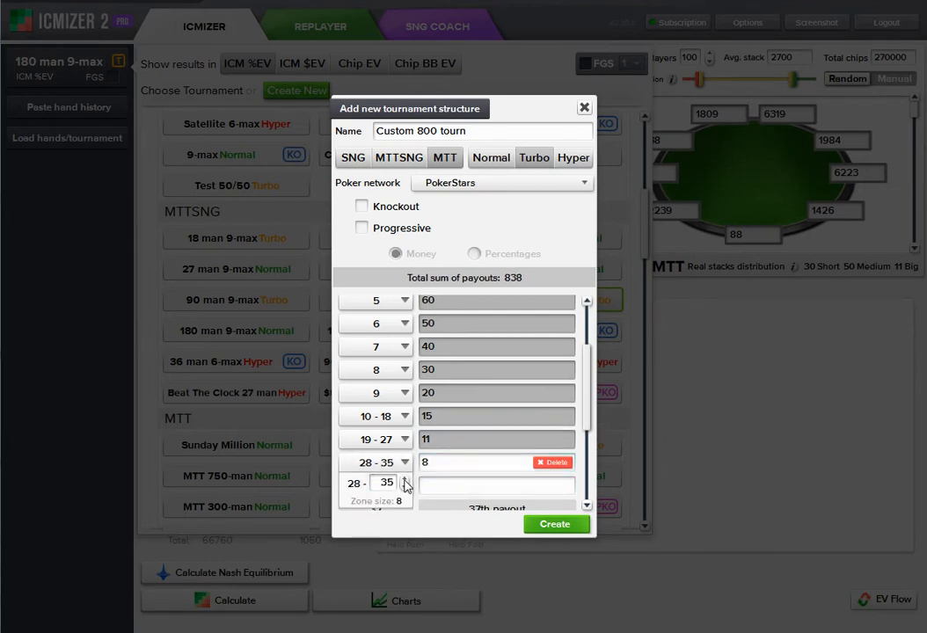
{"action": "left_click", "coordinate": [406, 482]}
{"action": "left_click", "coordinate": [406, 482]}
{"action": "left_click", "coordinate": [405, 481]}
{"action": "left_click", "coordinate": [405, 482]}
{"action": "left_click", "coordinate": [406, 481]}
{"action": "left_click", "coordinate": [405, 481]}
{"action": "left_click", "coordinate": [406, 482]}
{"action": "left_click", "coordinate": [406, 481]}
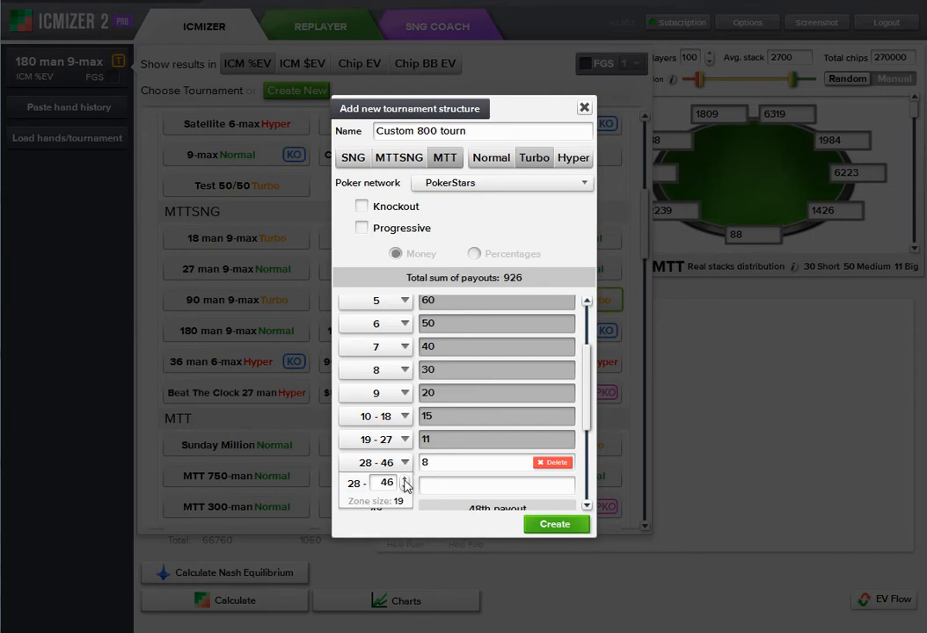
{"action": "left_click", "coordinate": [406, 487]}
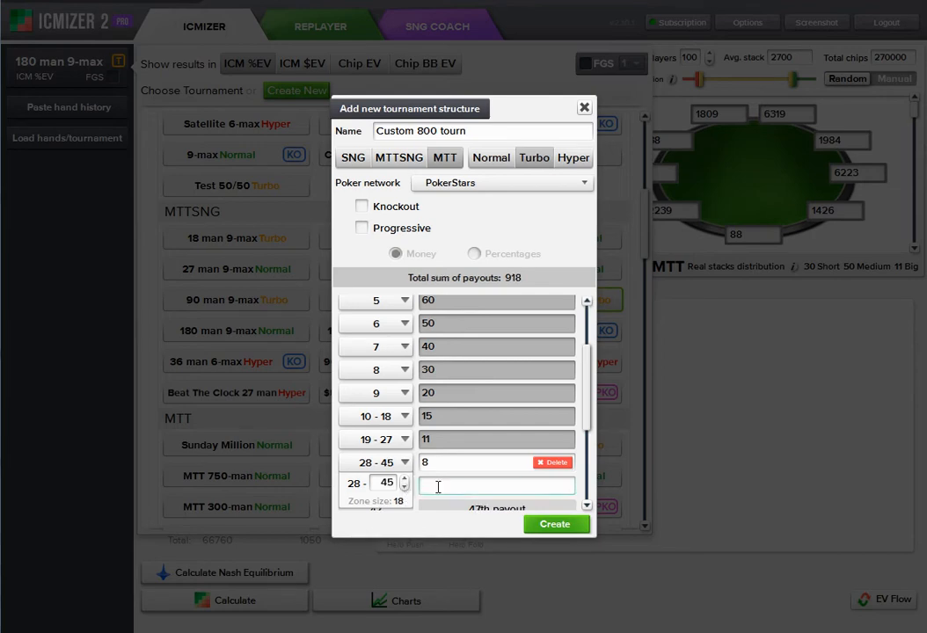
Add a payout of 6 starting at 46th place and extend its zone through 80th place
{"action": "left_click", "coordinate": [451, 449]}
{"action": "type", "text": "6"}
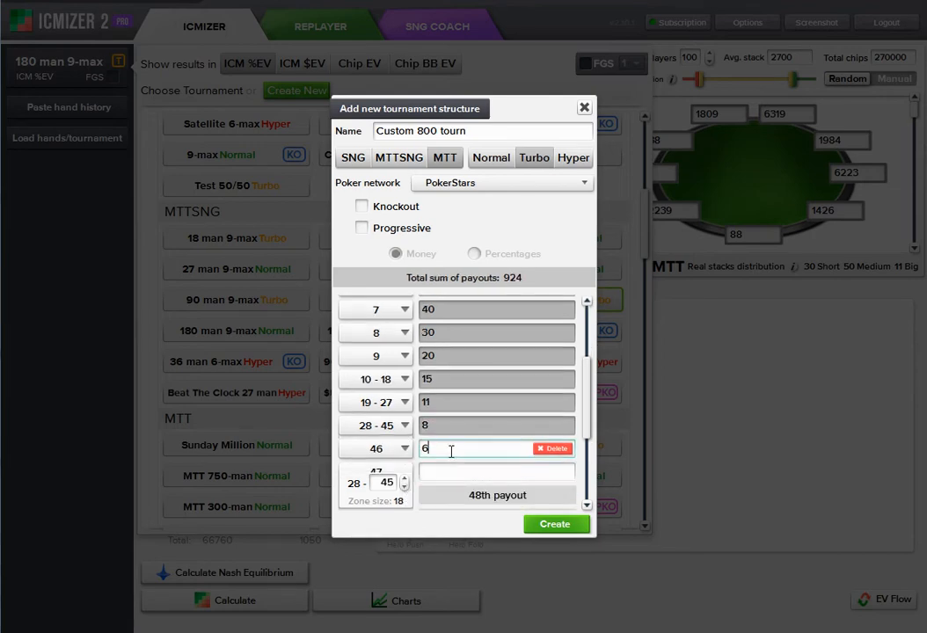
{"action": "left_click", "coordinate": [404, 467]}
{"action": "left_click", "coordinate": [404, 466]}
{"action": "scroll", "coordinate": [404, 468], "scroll_direction": "up", "scroll_amount": 20}
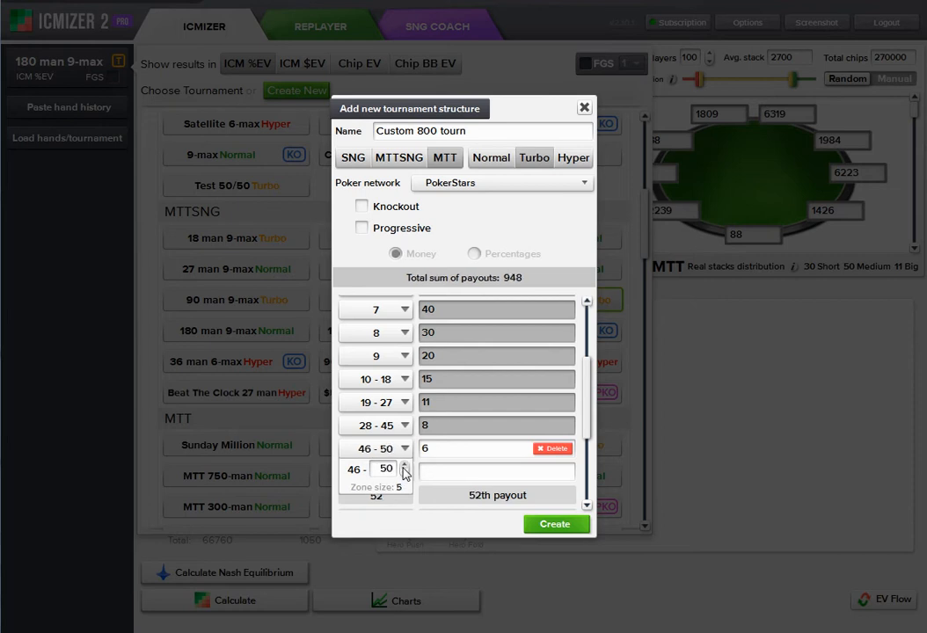
{"action": "scroll", "coordinate": [405, 473], "scroll_direction": "up", "scroll_amount": 3}
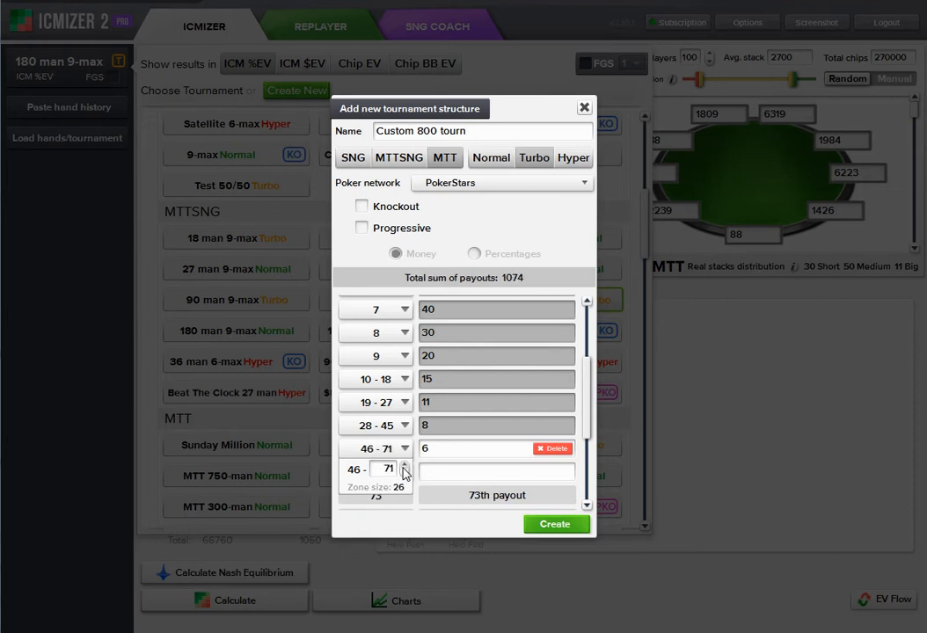
{"action": "scroll", "coordinate": [403, 472], "scroll_direction": "up", "scroll_amount": 8}
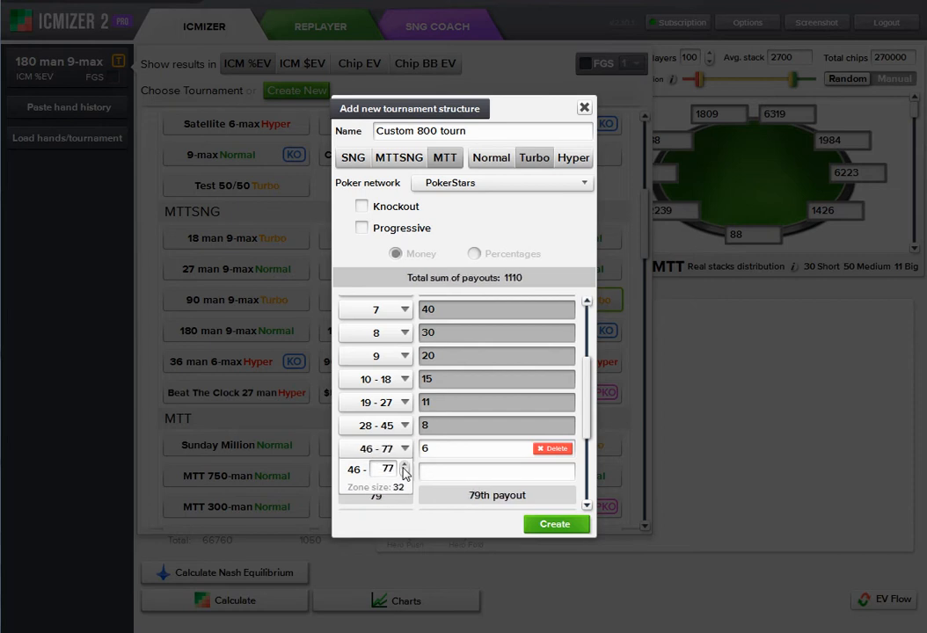
{"action": "left_click", "coordinate": [440, 470]}
{"action": "left_click", "coordinate": [445, 451]}
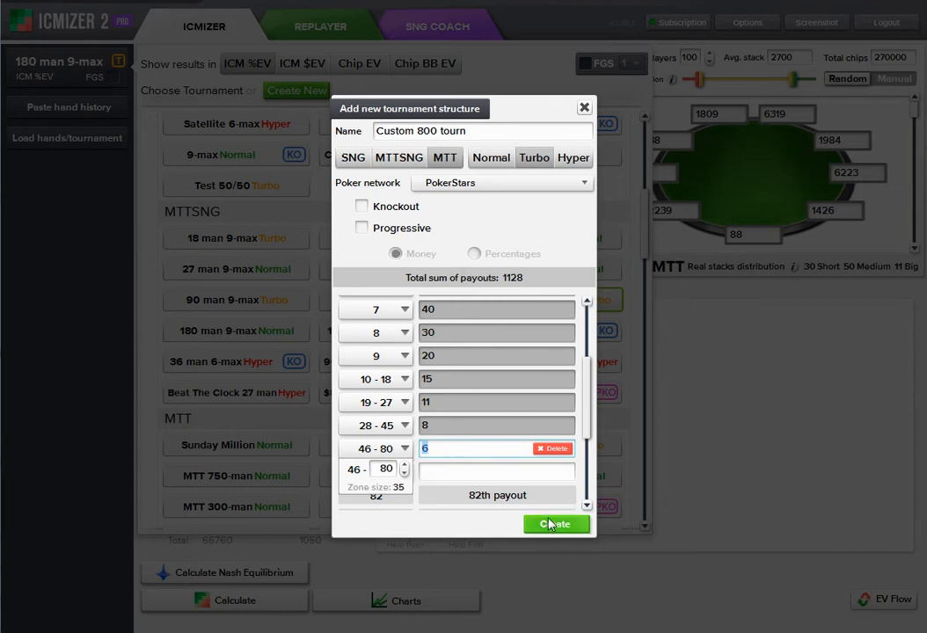
{"action": "left_click", "coordinate": [473, 282]}
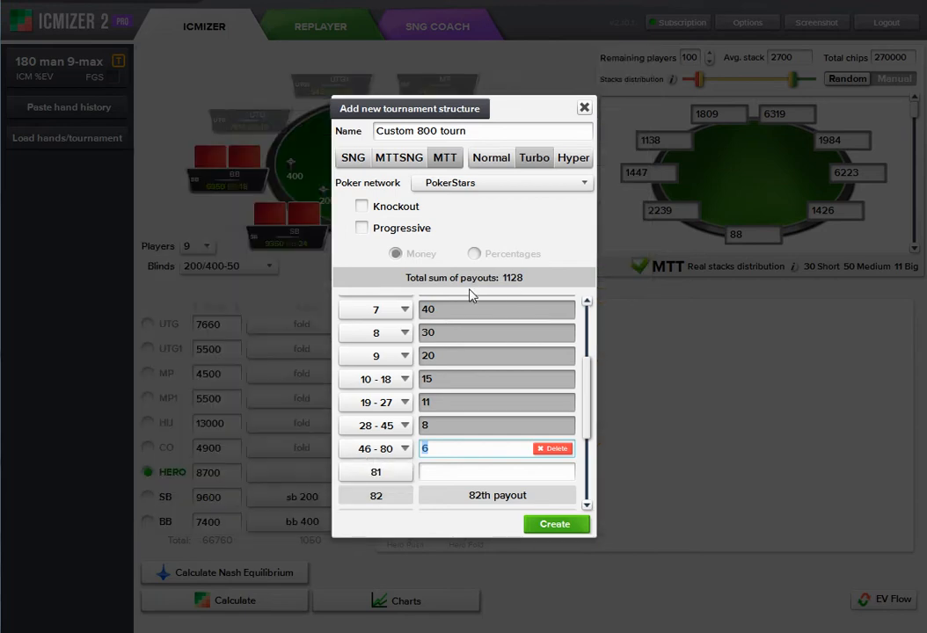
Try the knockout option with 800 players and a knockout size of 2, together with the progressive option
{"action": "left_click", "coordinate": [361, 206]}
{"action": "left_click", "coordinate": [552, 208]}
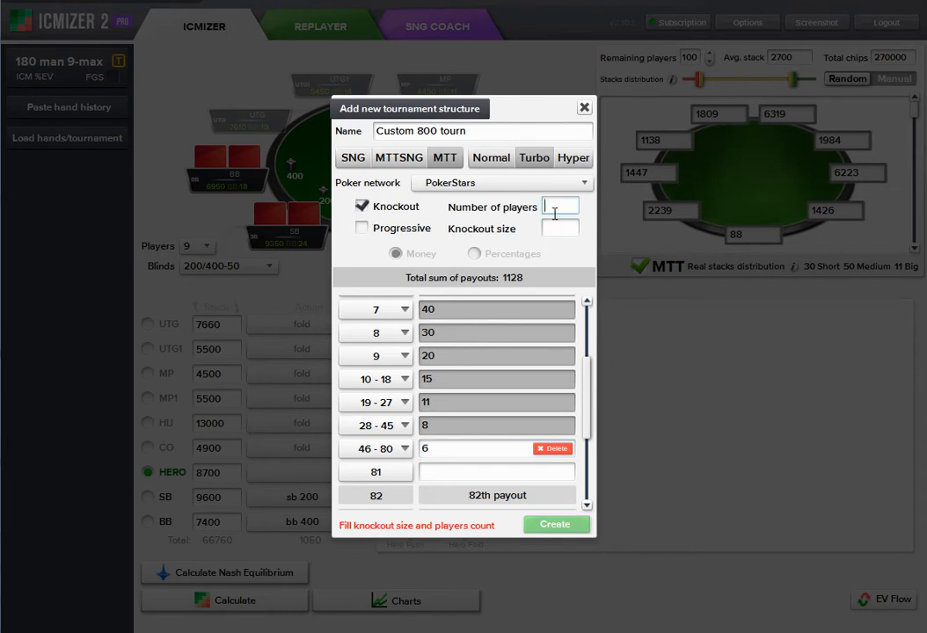
{"action": "type", "text": "800"}
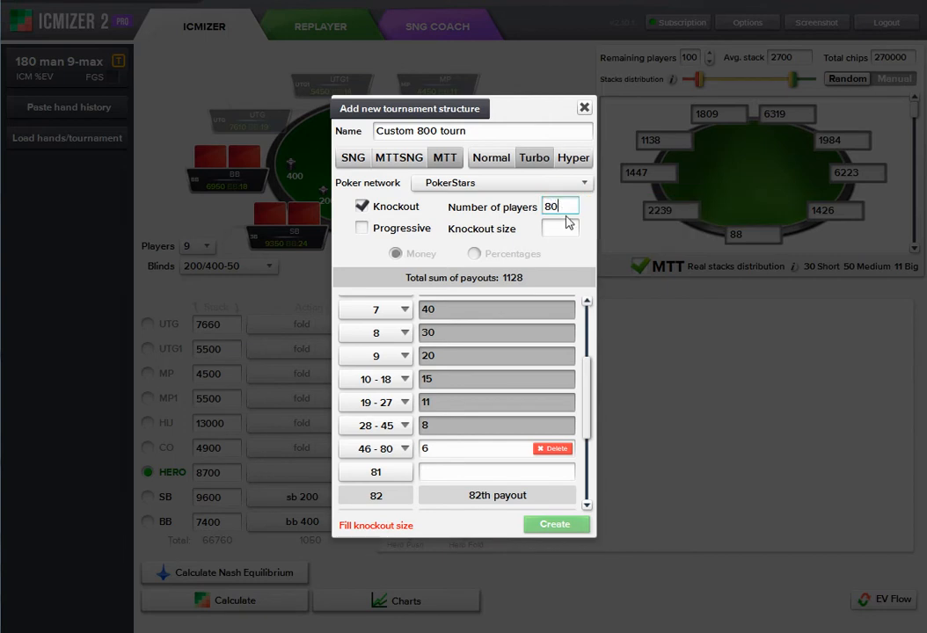
{"action": "left_click", "coordinate": [557, 227]}
{"action": "type", "text": "3"}
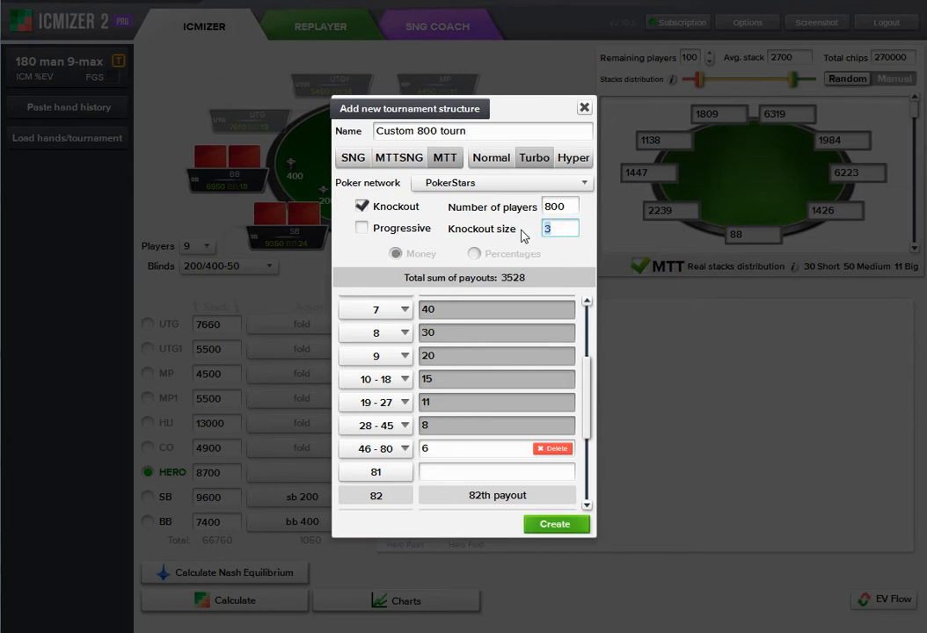
{"action": "key", "text": "BackSpace"}
{"action": "type", "text": "2"}
{"action": "left_click", "coordinate": [386, 229]}
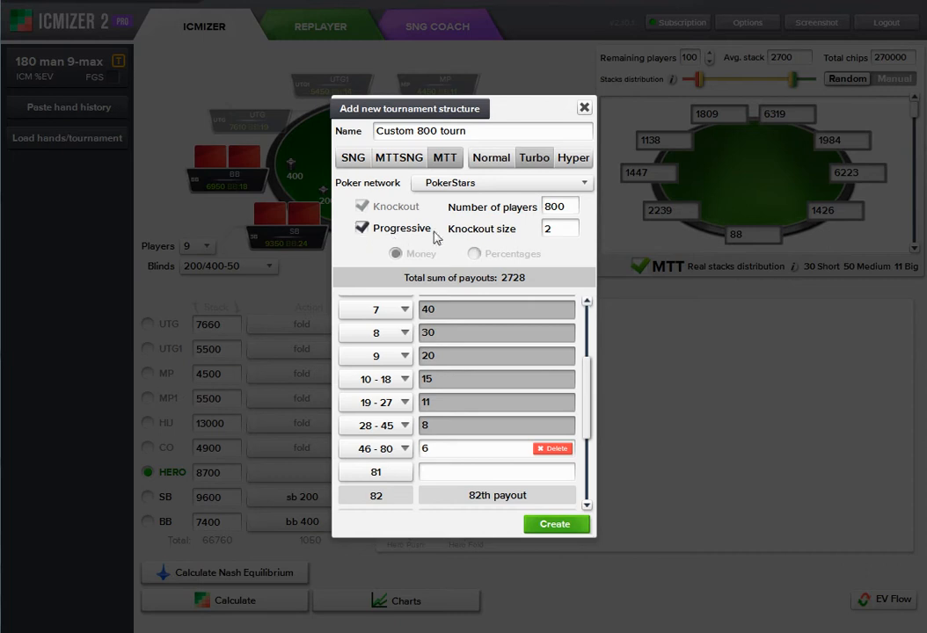
{"action": "left_click", "coordinate": [362, 230]}
{"action": "left_click", "coordinate": [362, 208]}
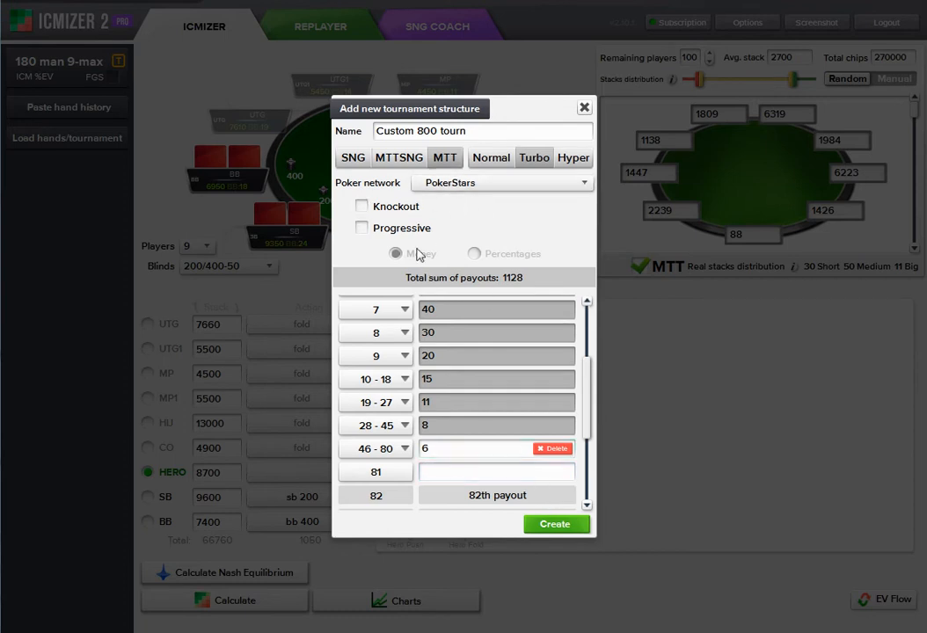
Create the Custom 800 tourn structure with the entered payouts
{"action": "left_click", "coordinate": [556, 525]}
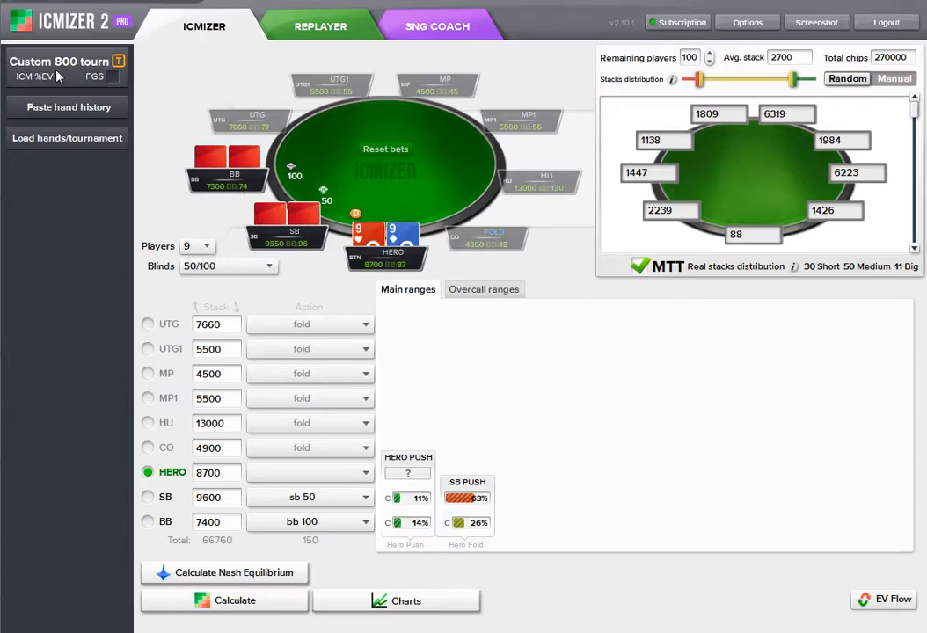
{"action": "mouse_move", "coordinate": [58, 78]}
Add a new blind level with a big blind of 400, small blind of 200 and ante of 40
{"action": "left_click", "coordinate": [230, 266]}
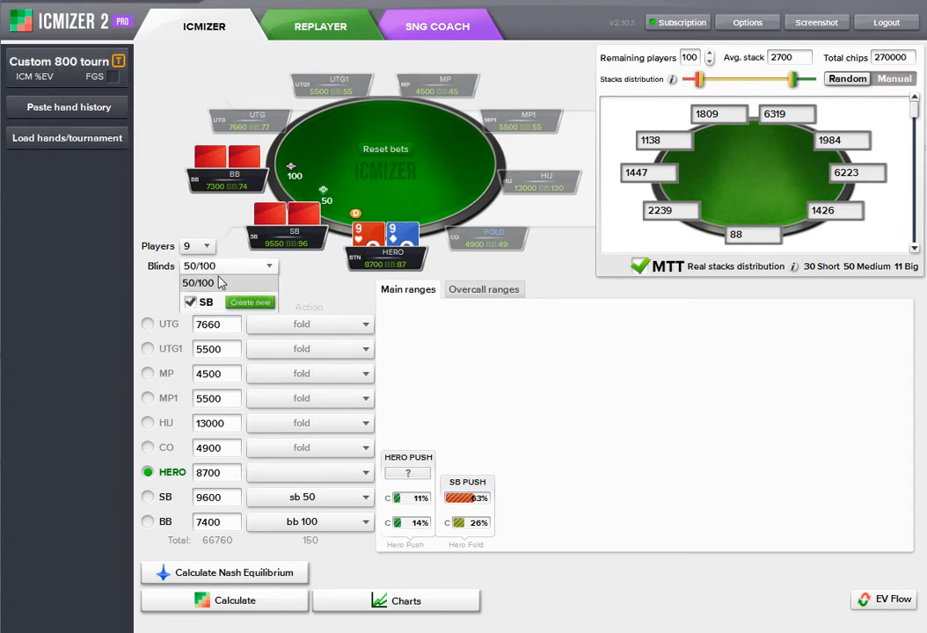
{"action": "left_click", "coordinate": [250, 303]}
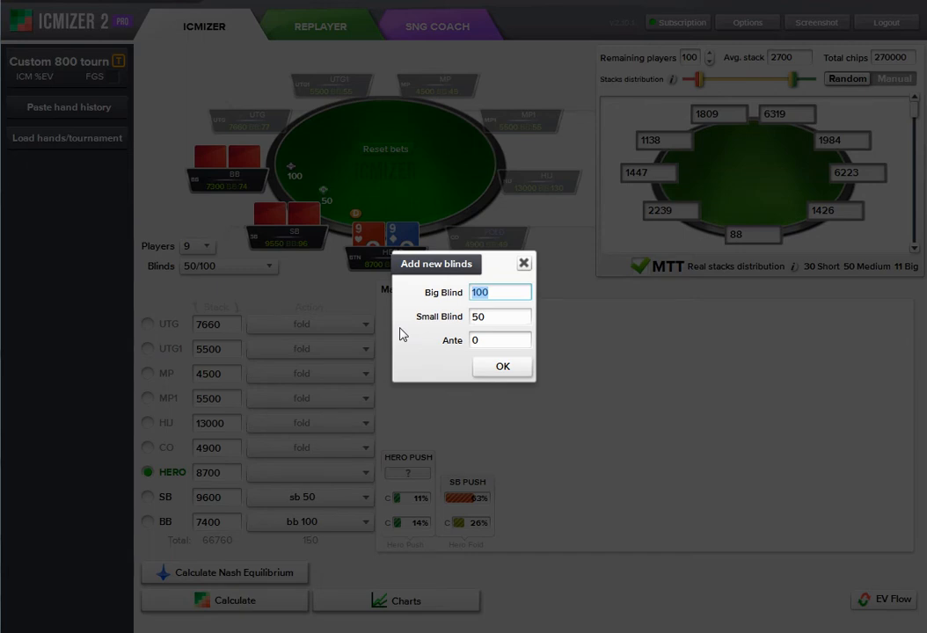
{"action": "type", "text": "40"}
{"action": "key", "text": "Tab"}
{"action": "key", "text": "Tab"}
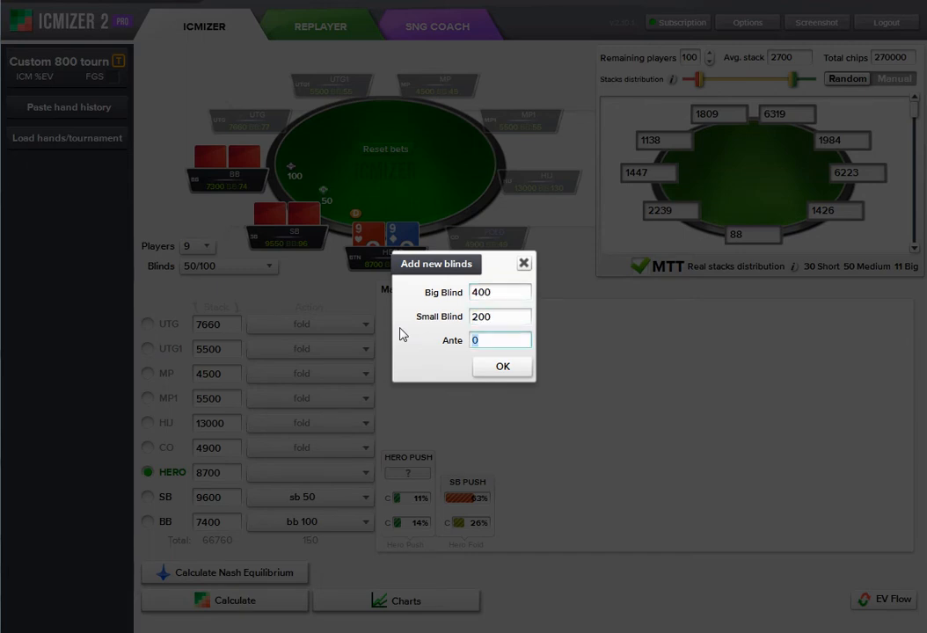
{"action": "left_click", "coordinate": [528, 373]}
Look up the Custom 800 tourn structure among the MTT entries in the tournament list
{"action": "left_click", "coordinate": [60, 63]}
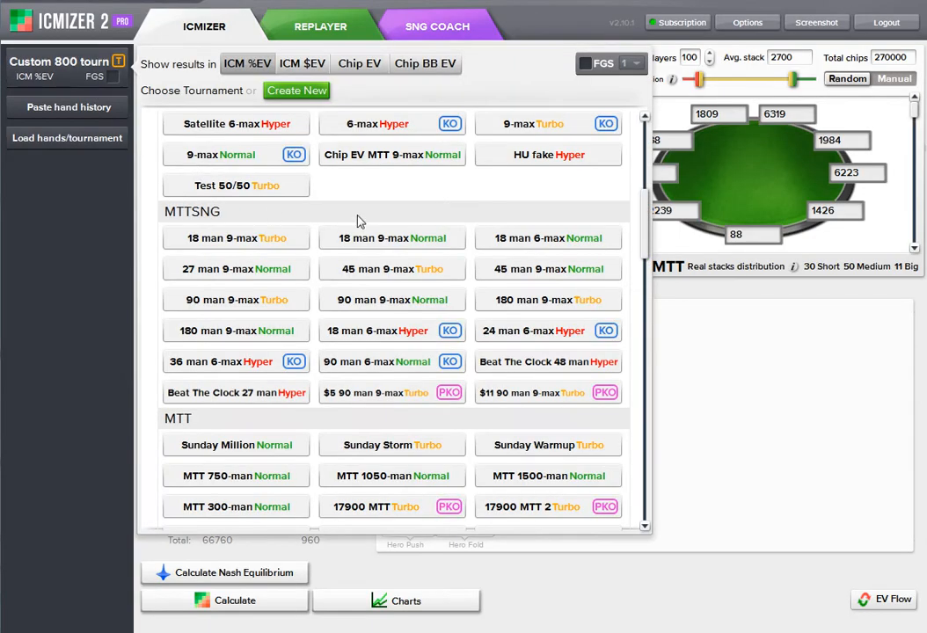
{"action": "scroll", "coordinate": [245, 219], "scroll_direction": "down", "scroll_amount": 5}
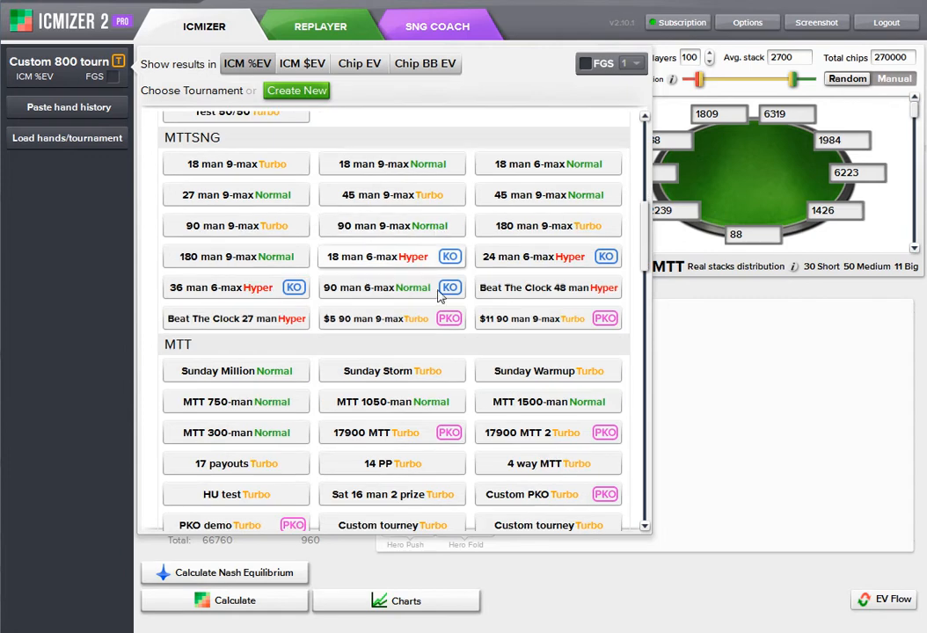
{"action": "scroll", "coordinate": [237, 321], "scroll_direction": "down", "scroll_amount": 2}
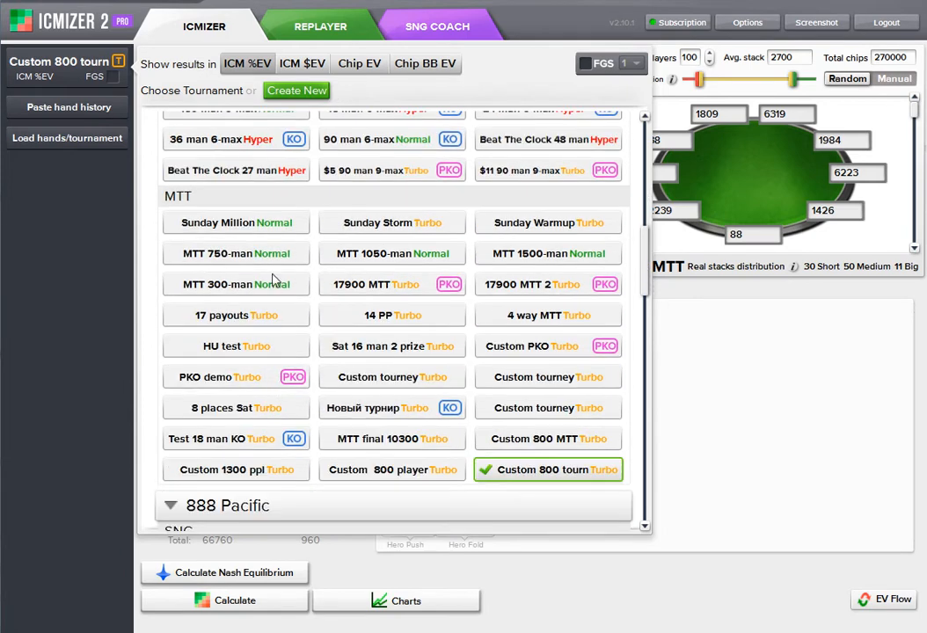
{"action": "mouse_move", "coordinate": [523, 480]}
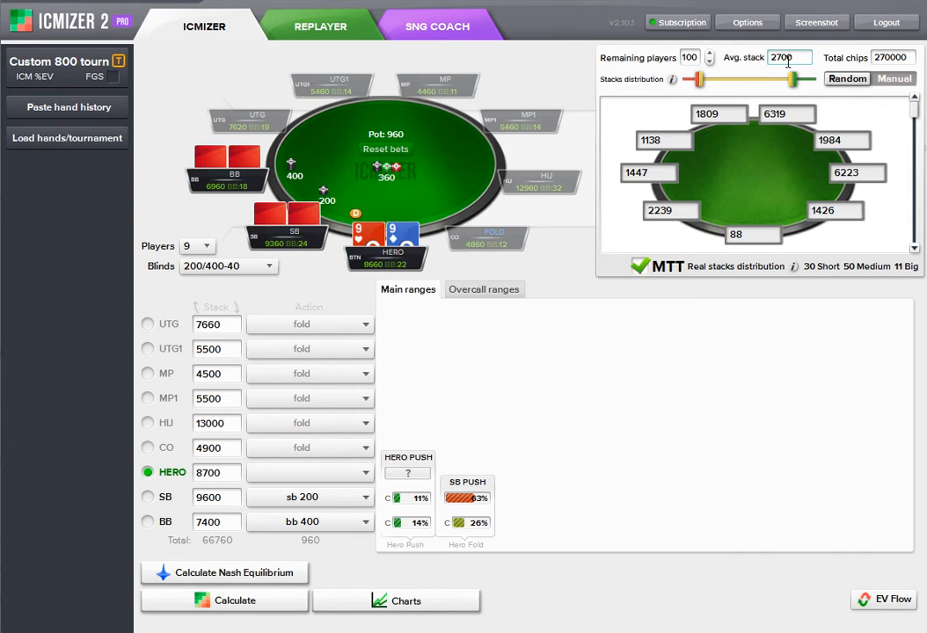
Set the tournament's total chips to 1200000
{"action": "left_click", "coordinate": [878, 58]}
{"action": "double_click", "coordinate": [878, 58]}
{"action": "type", "text": "1"}
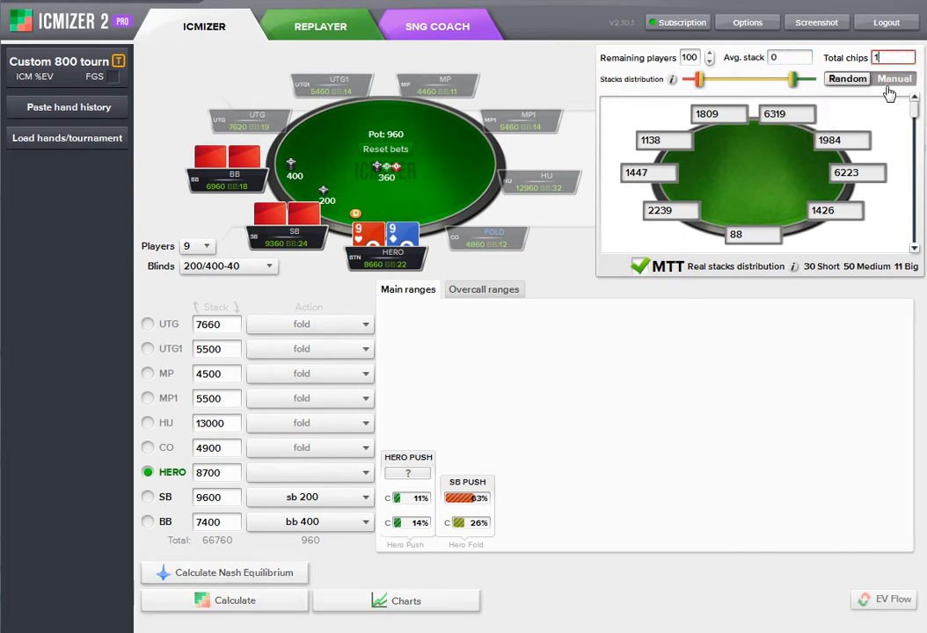
{"action": "type", "text": "2000"}
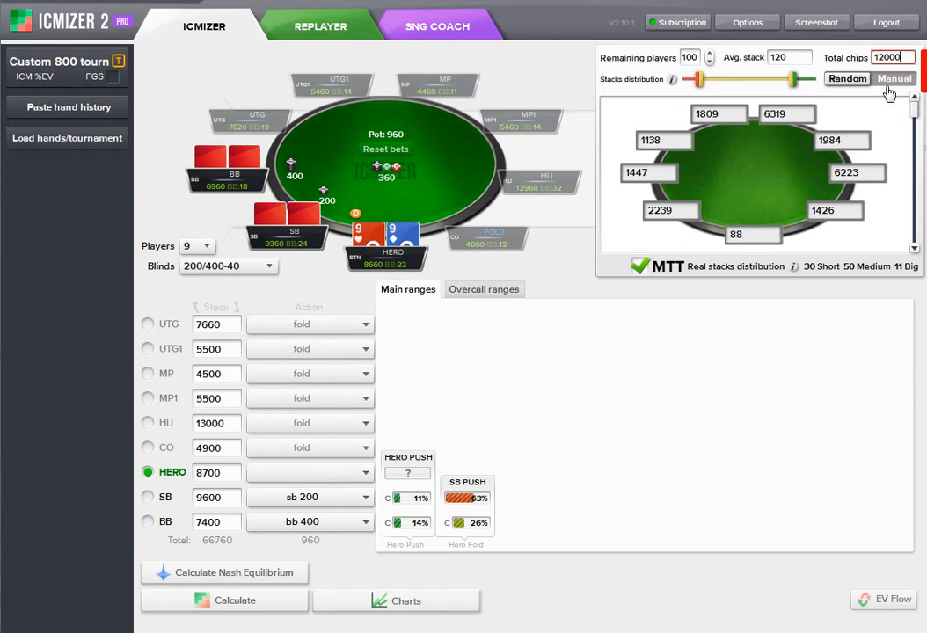
{"action": "type", "text": "00"}
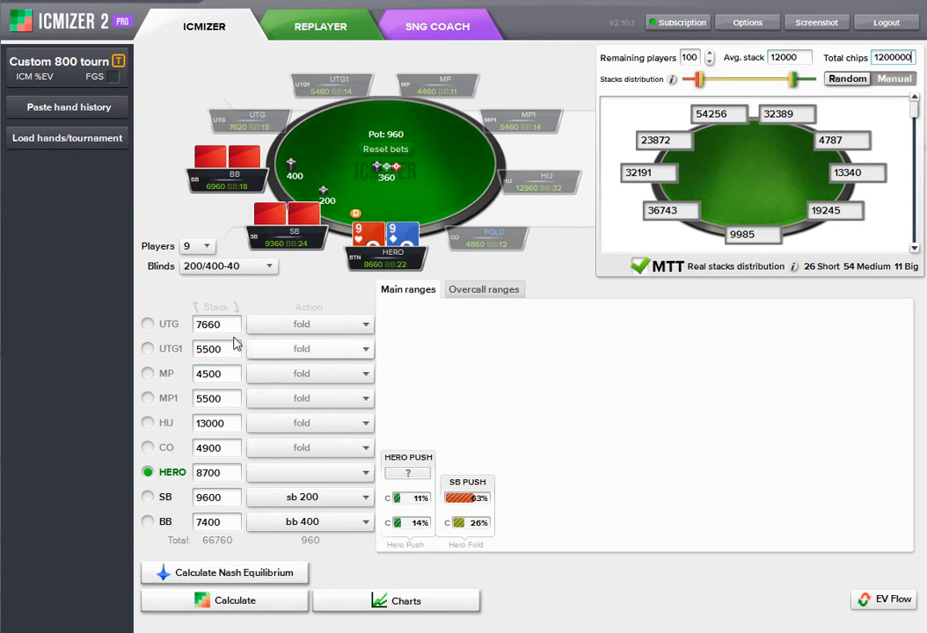
Set the stacks to 12000 for UTG, 1300 for UTG1, 8000 for MP and 9000 for MP1
{"action": "left_click", "coordinate": [214, 330]}
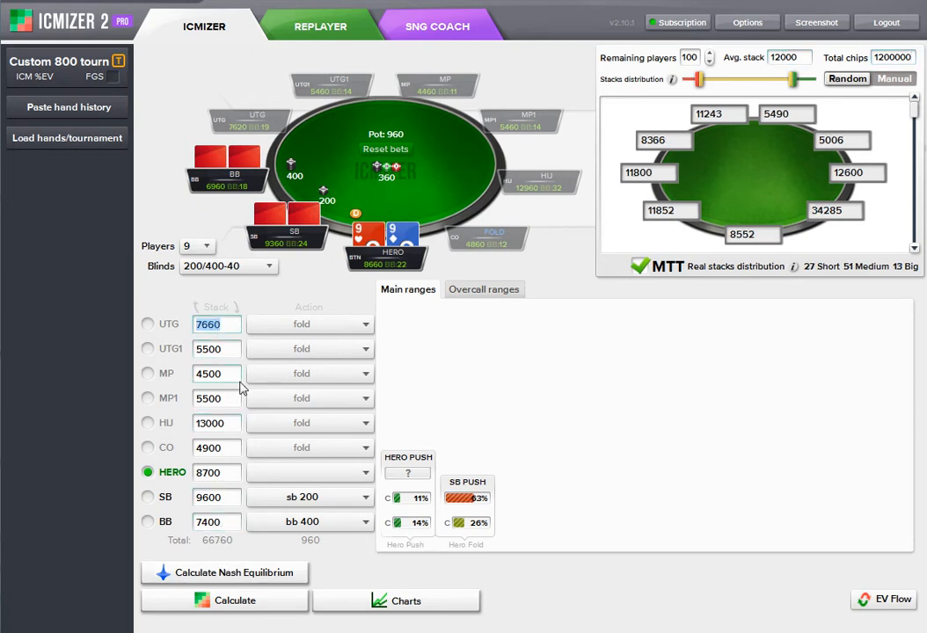
{"action": "type", "text": "12000"}
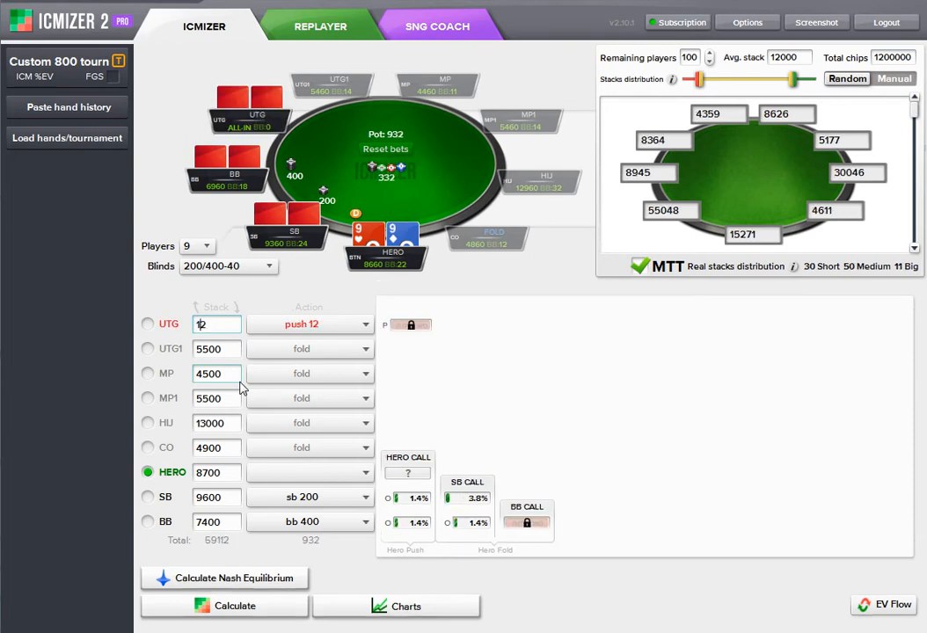
{"action": "key", "text": "Tab"}
{"action": "type", "text": "1300"}
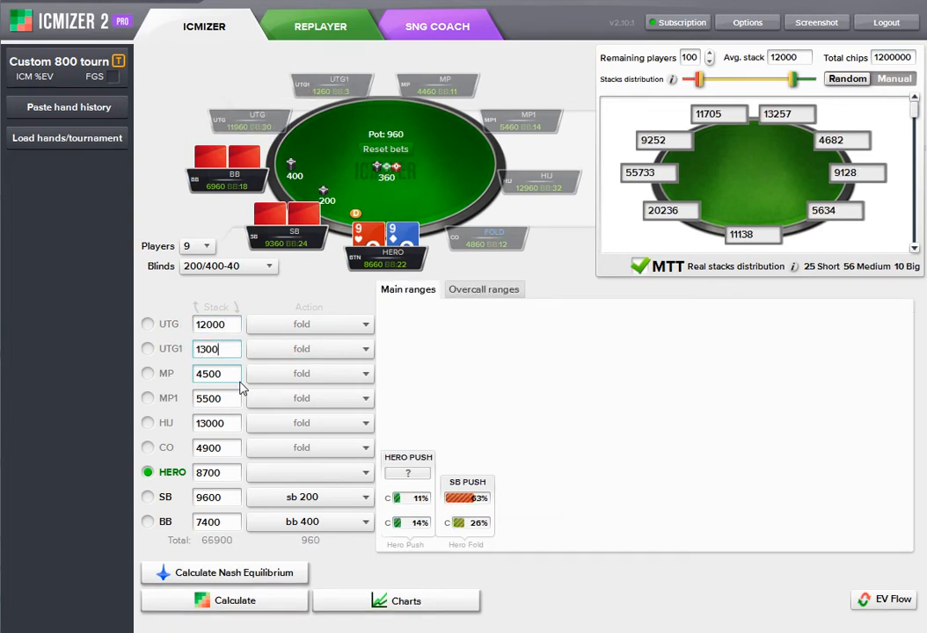
{"action": "key", "text": "Tab"}
{"action": "type", "text": "8000"}
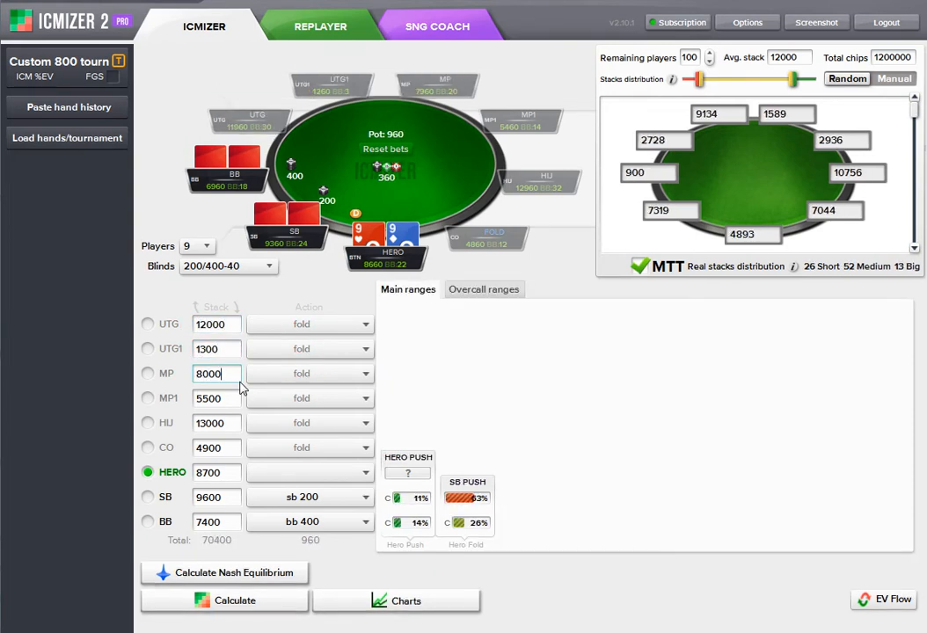
{"action": "key", "text": "Tab"}
{"action": "type", "text": "9000"}
Set the stacks to 10000 for HJ, 15000 for CO and 24000 for the hero on the button
{"action": "key", "text": "Tab"}
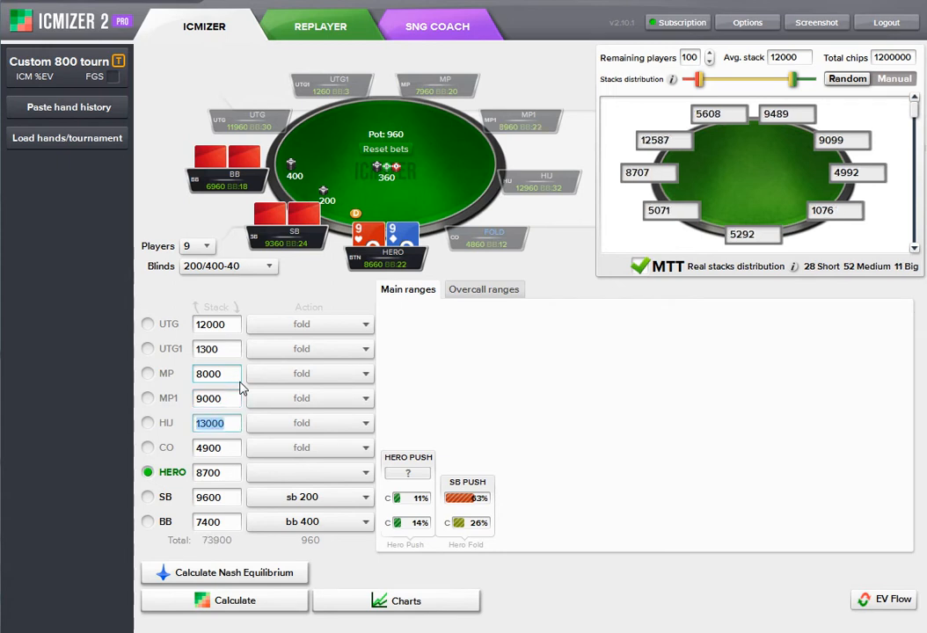
{"action": "type", "text": "1000"}
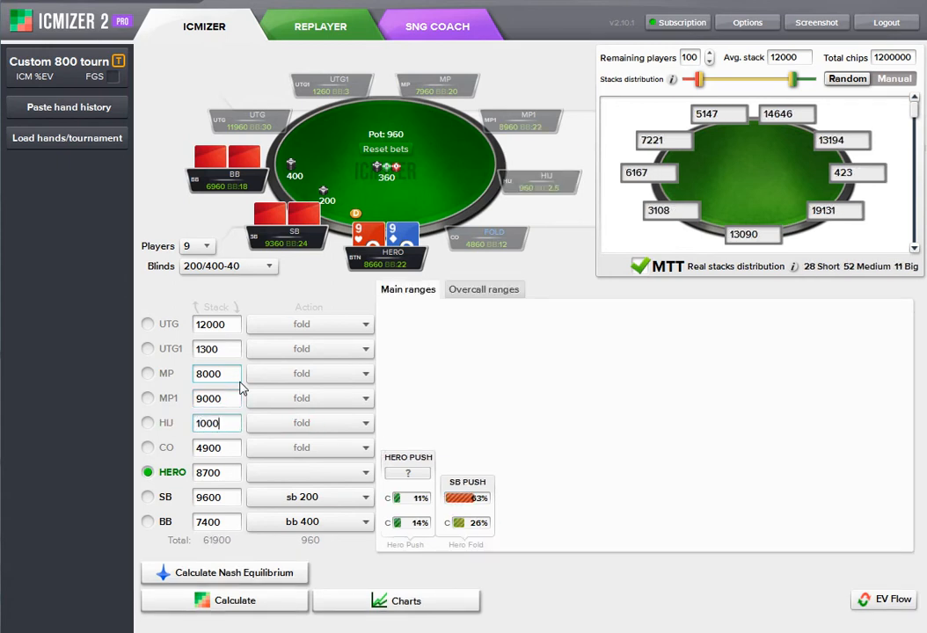
{"action": "type", "text": "0"}
{"action": "key", "text": "Tab"}
{"action": "type", "text": "15000"}
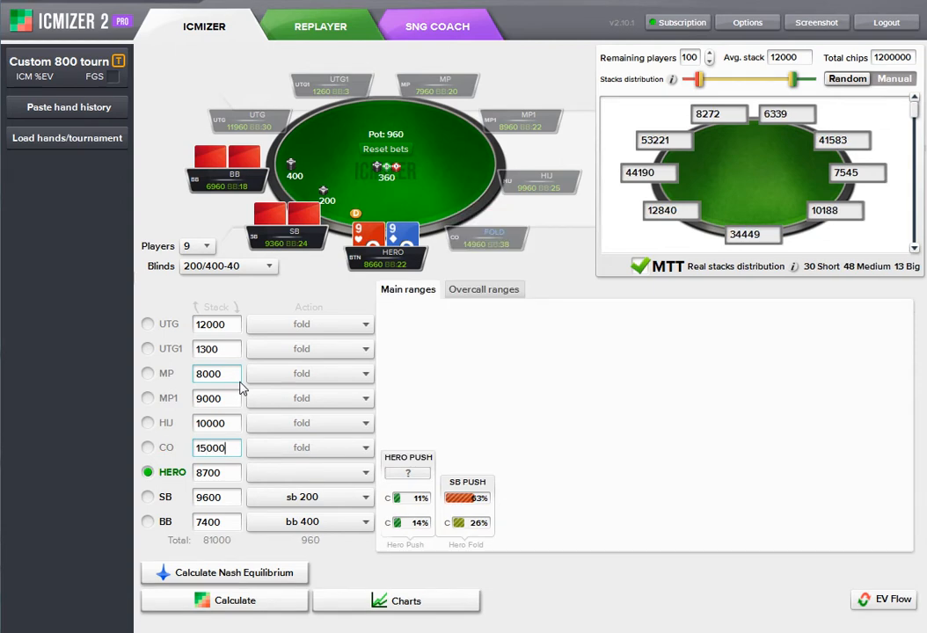
{"action": "key", "text": "Tab"}
{"action": "type", "text": "24000"}
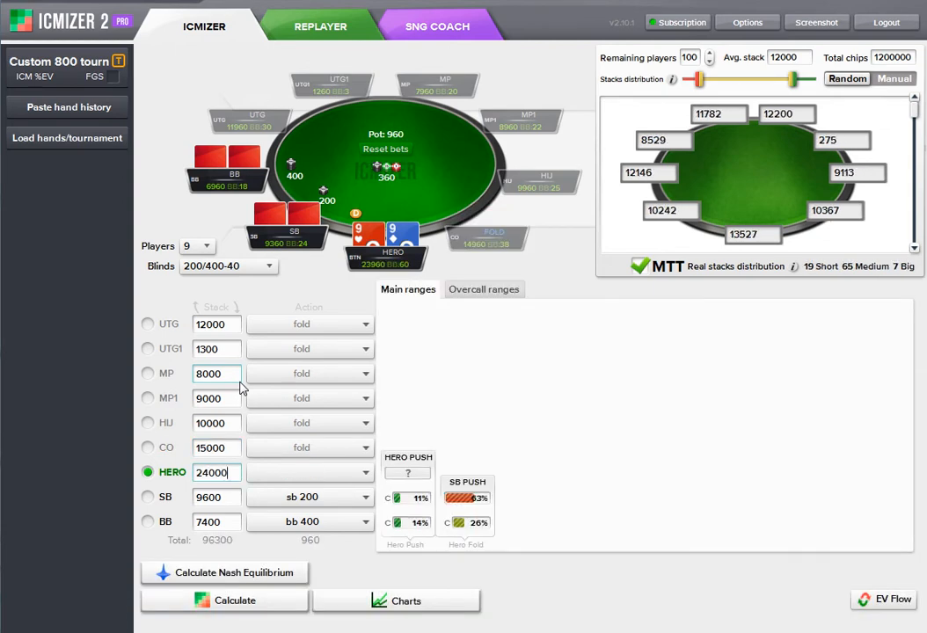
Set the SB stack to 13000 and the BB stack to 10000, and make the big blind the hero
{"action": "key", "text": "Tab"}
{"action": "type", "text": "13000"}
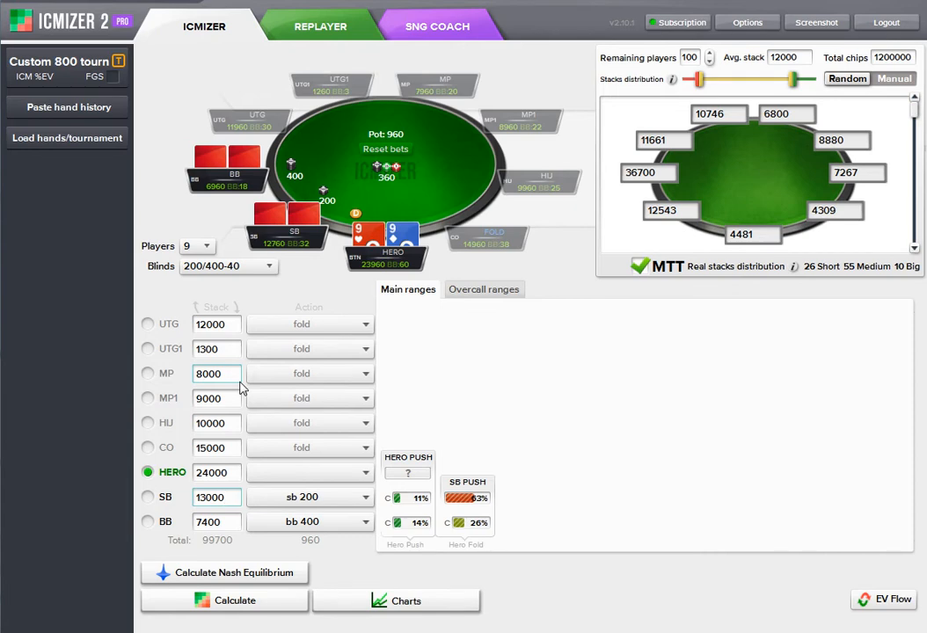
{"action": "key", "text": "Tab"}
{"action": "type", "text": "1000"}
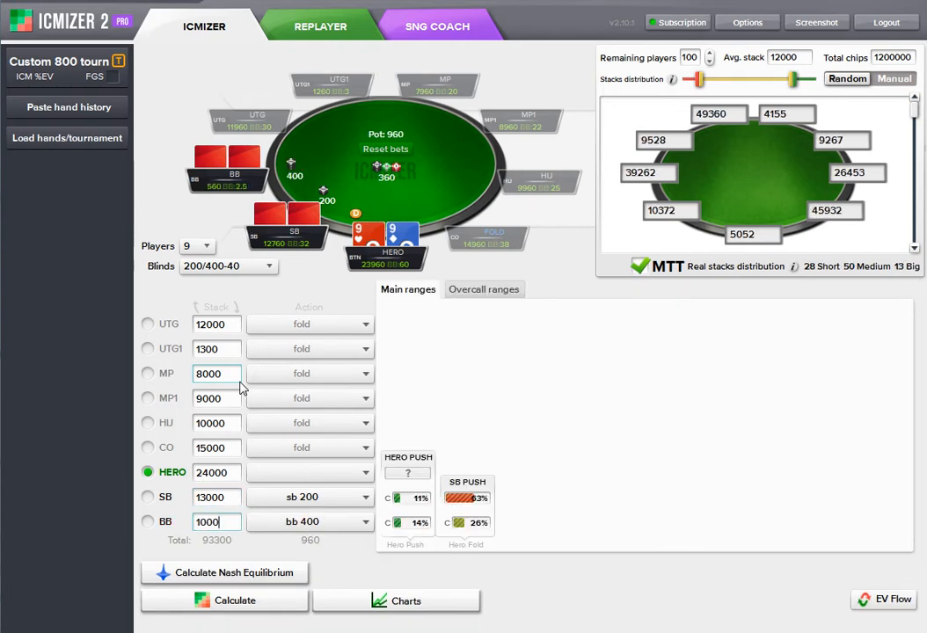
{"action": "type", "text": "0"}
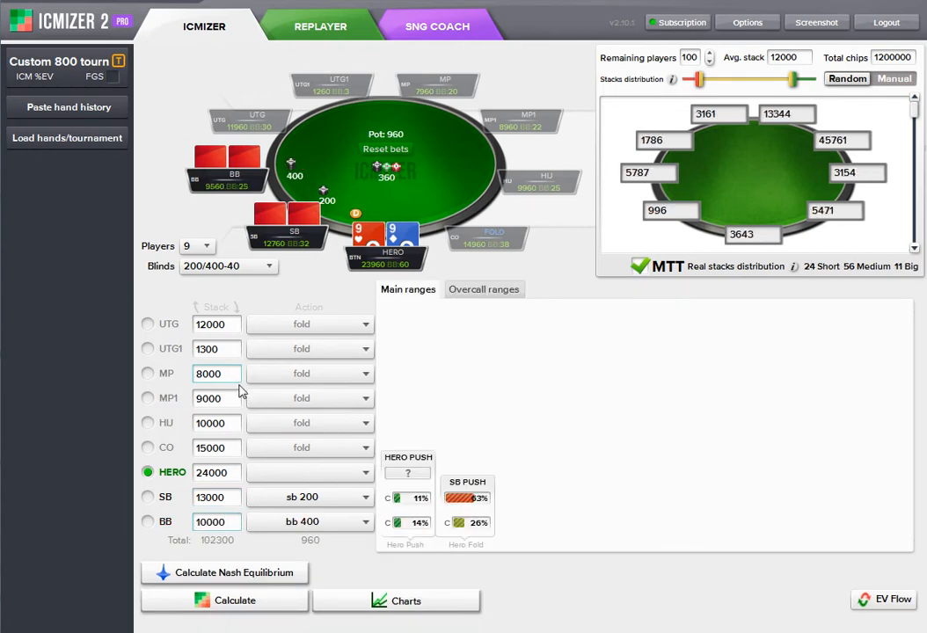
{"action": "left_click", "coordinate": [148, 521]}
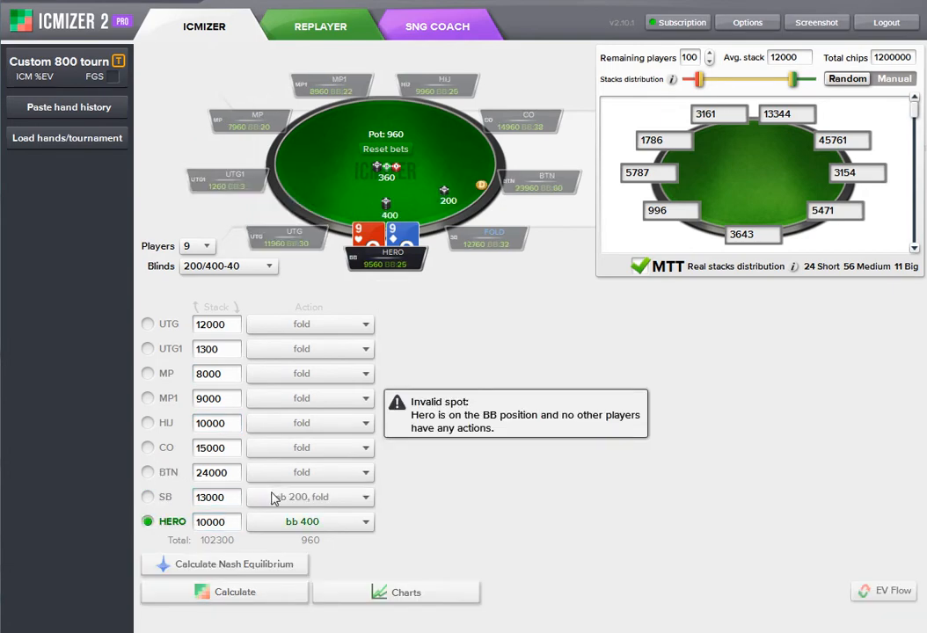
Add a new blind level with a big blind of 800, small blind of 400 and ante of 80
{"action": "left_click", "coordinate": [224, 266]}
{"action": "left_click", "coordinate": [251, 321]}
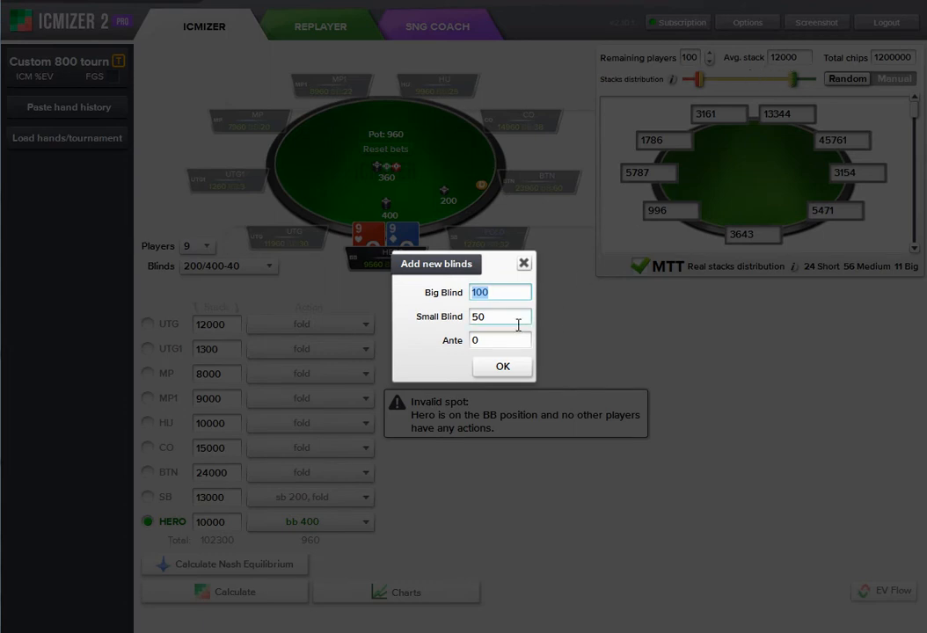
{"action": "type", "text": "6"}
{"action": "key", "text": "BackSpace"}
{"action": "type", "text": "80000"}
{"action": "key", "text": "BackSpace"}
{"action": "key", "text": "BackSpace"}
{"action": "key", "text": "Tab"}
{"action": "key", "text": "Tab"}
{"action": "type", "text": "80"}
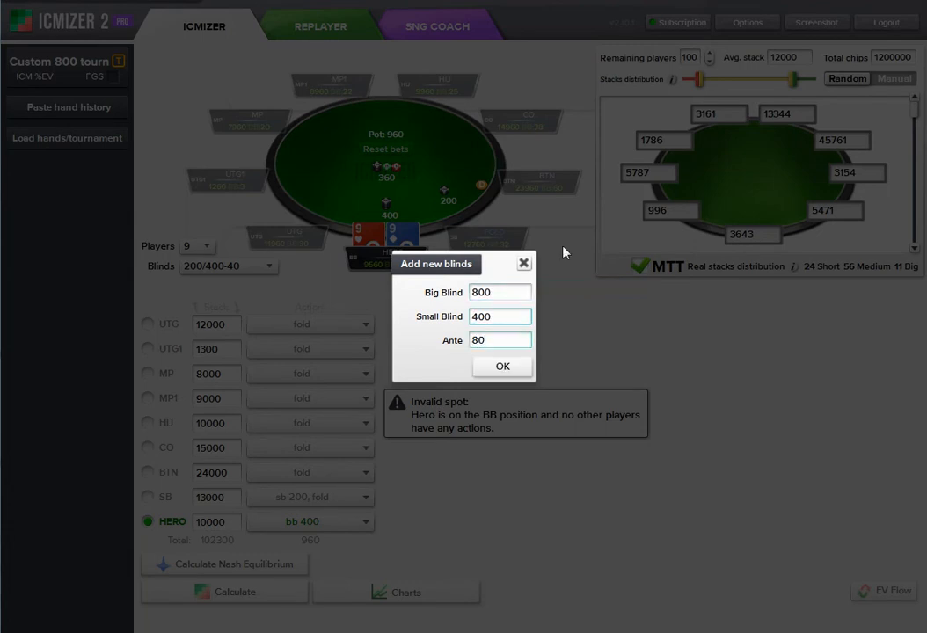
{"action": "left_click", "coordinate": [510, 365]}
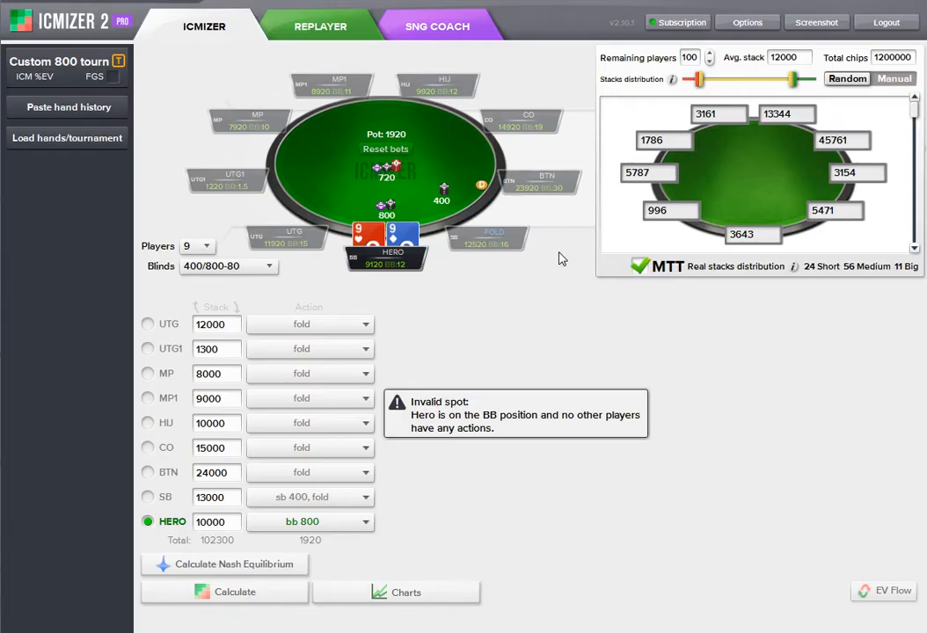
Set the small blind's action to all-in against the hero in the big blind
{"action": "left_click", "coordinate": [280, 497]}
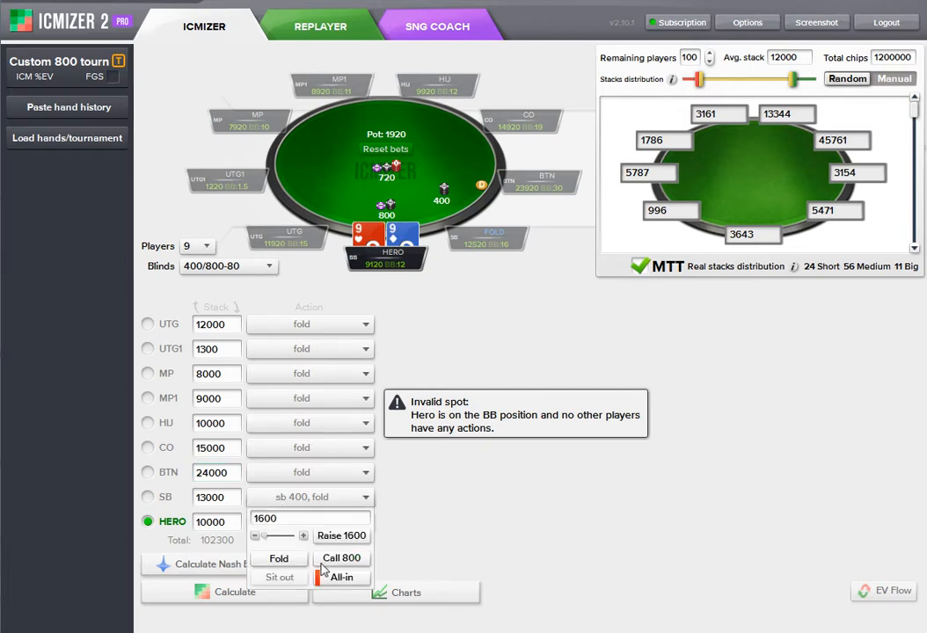
{"action": "left_click", "coordinate": [339, 580]}
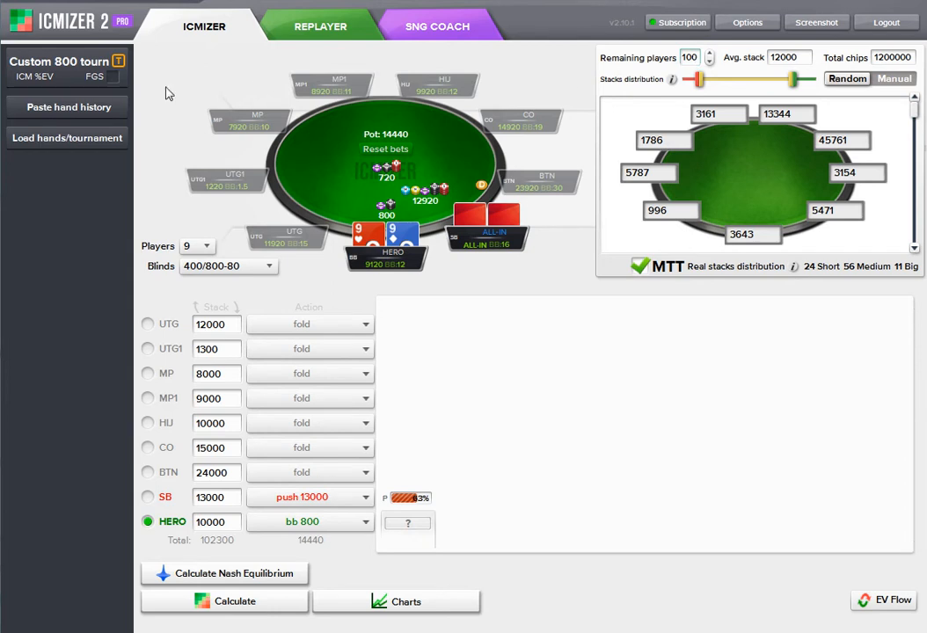
{"action": "mouse_move", "coordinate": [86, 77]}
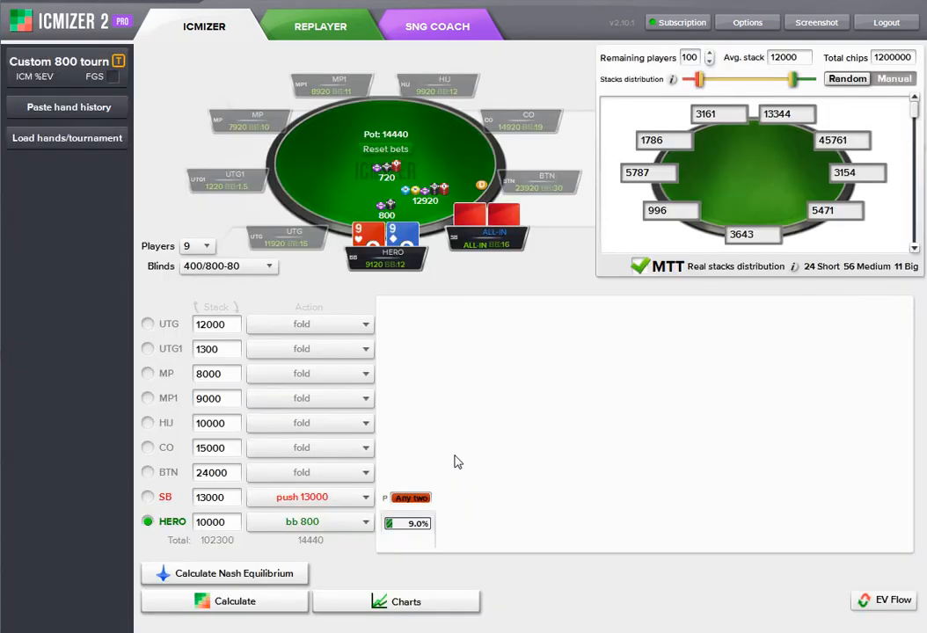
{"action": "mouse_move", "coordinate": [414, 504]}
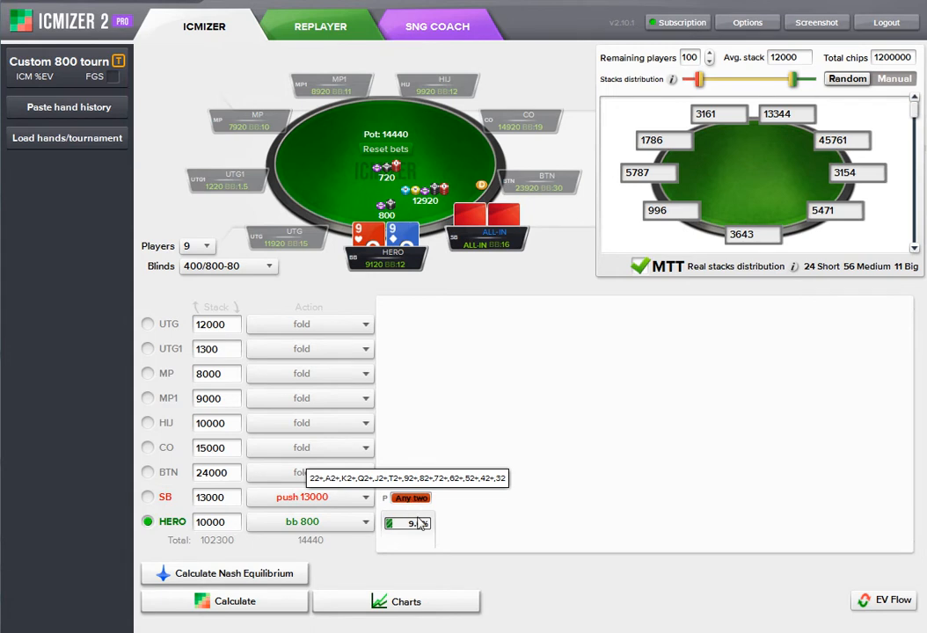
Set the remaining players to 81 and calculate the Nash equilibrium for the small blind's push against the hero
{"action": "mouse_move", "coordinate": [410, 526]}
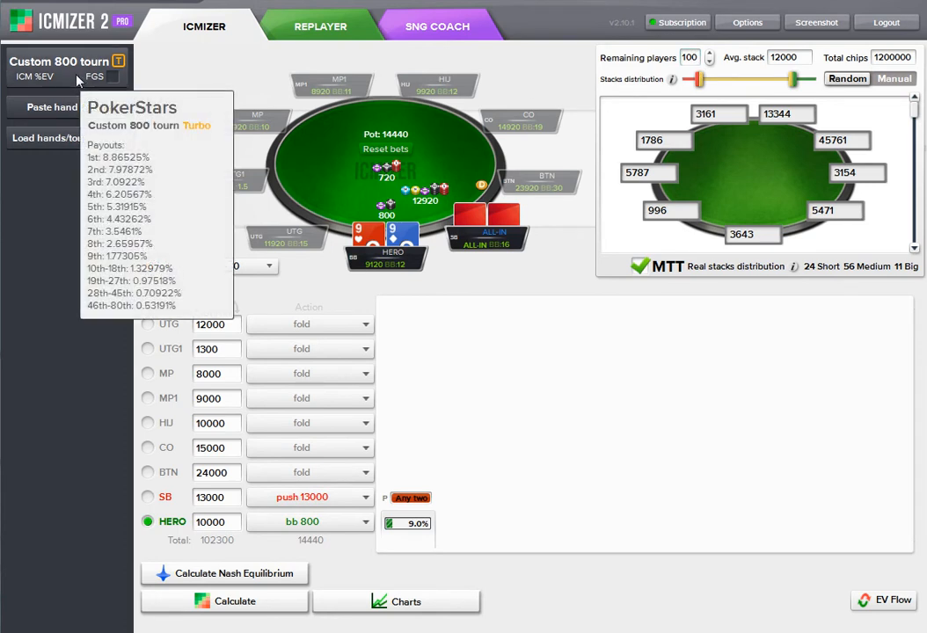
{"action": "double_click", "coordinate": [700, 58]}
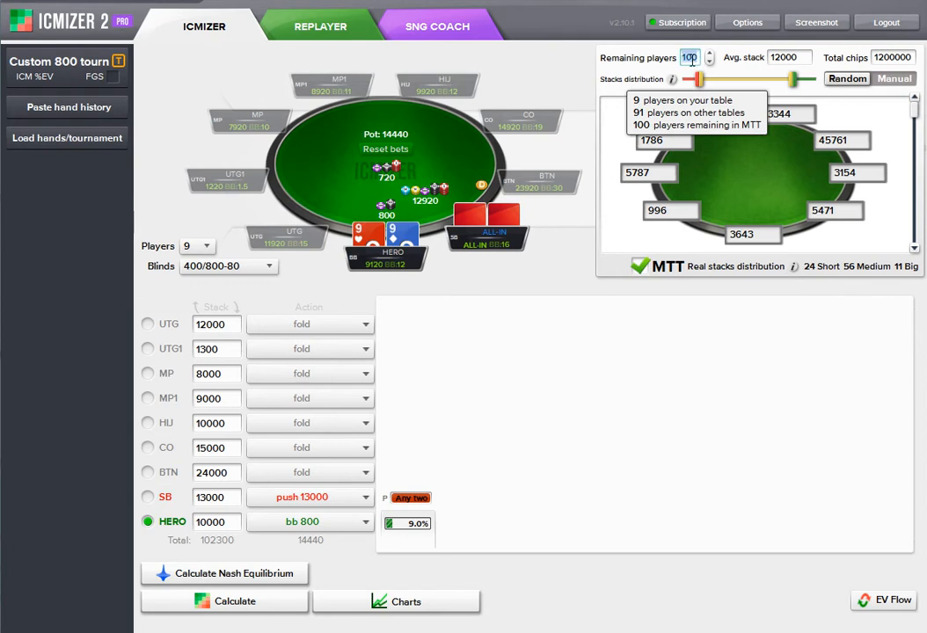
{"action": "type", "text": "81"}
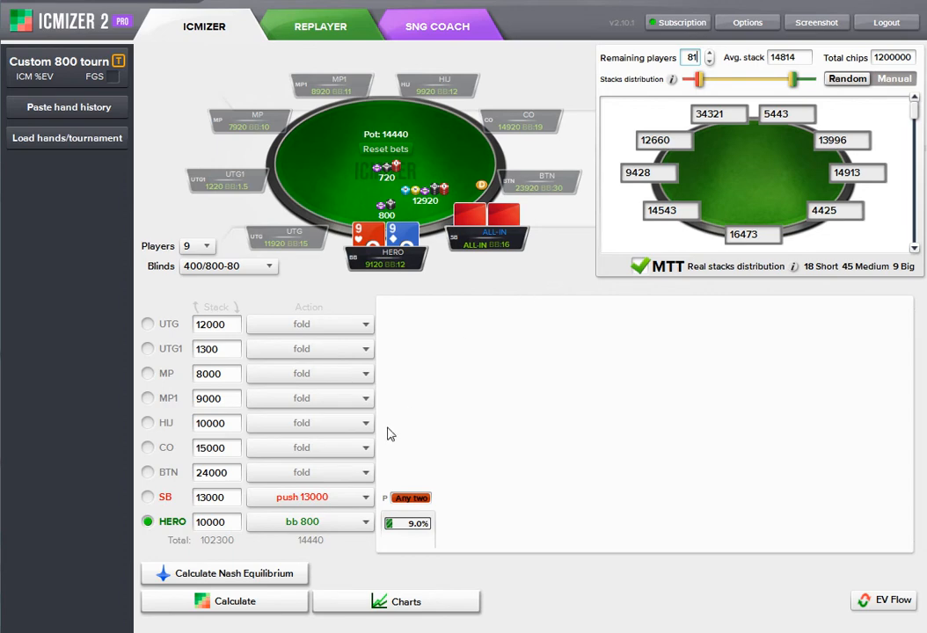
{"action": "left_click", "coordinate": [224, 574]}
Lower the remaining players to 80 and inspect the Nash ranges of the hero and the small blind
{"action": "left_click", "coordinate": [710, 62]}
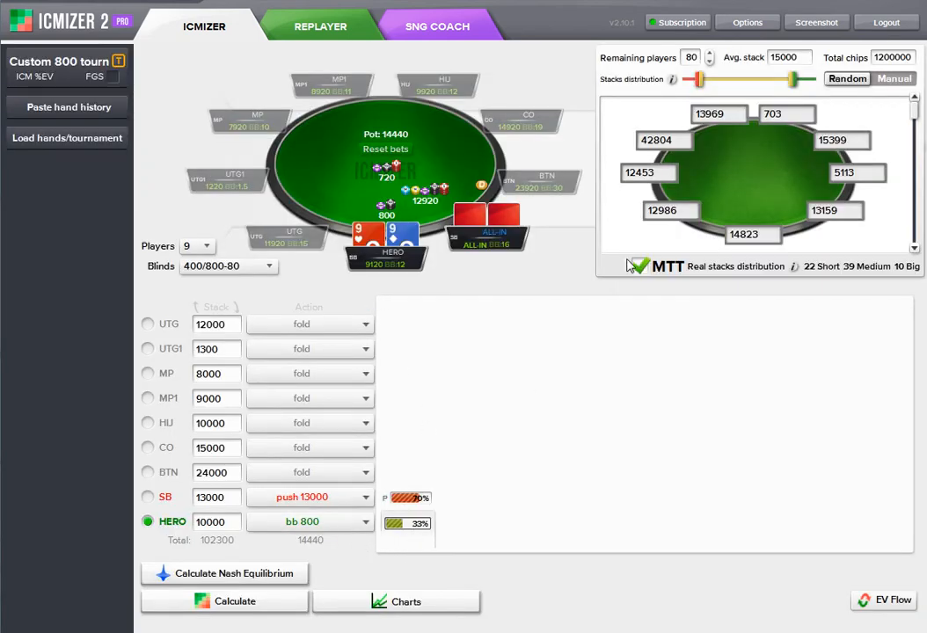
{"action": "mouse_move", "coordinate": [388, 534]}
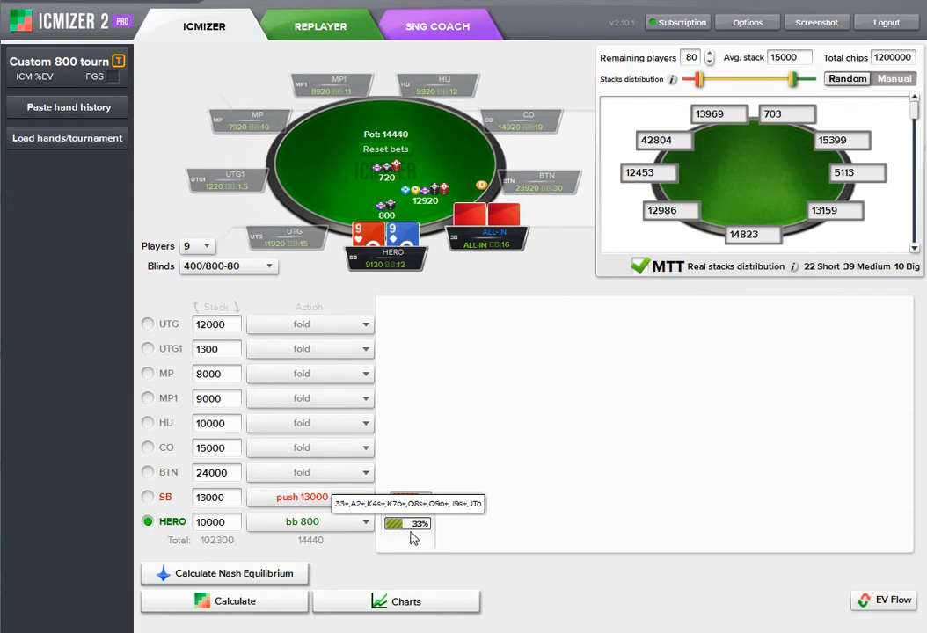
{"action": "mouse_move", "coordinate": [428, 501]}
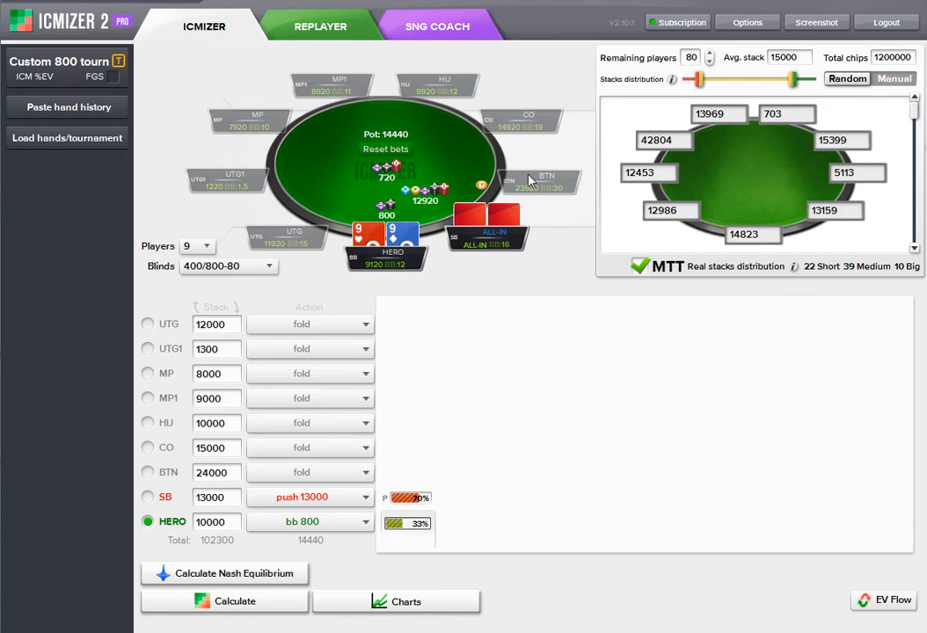
Switch the tournament structure to the PokerStars 180 man 9-max Turbo
{"action": "left_click", "coordinate": [69, 77]}
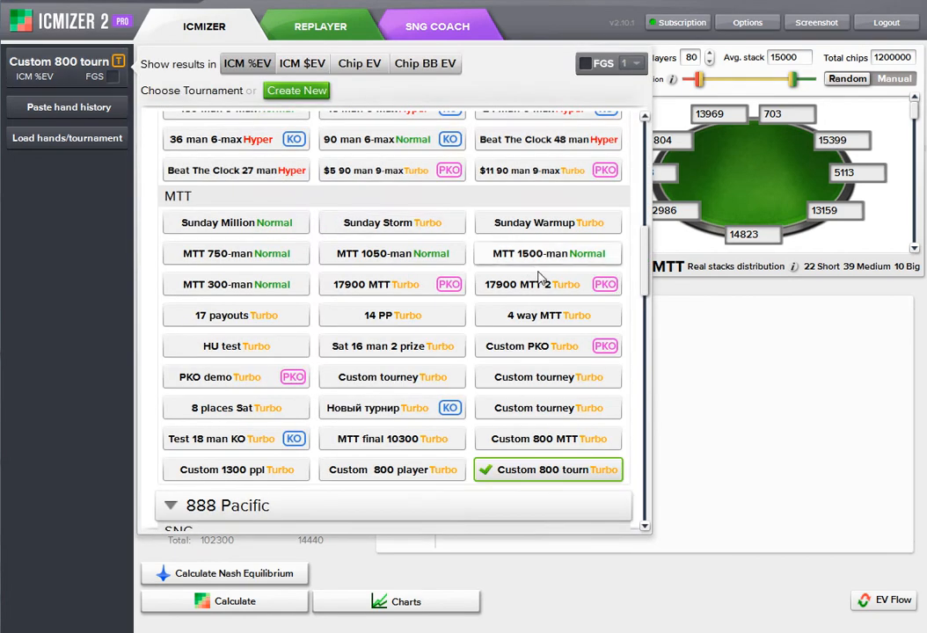
{"action": "scroll", "coordinate": [497, 275], "scroll_direction": "up", "scroll_amount": 3}
{"action": "scroll", "coordinate": [583, 323], "scroll_direction": "up", "scroll_amount": 1}
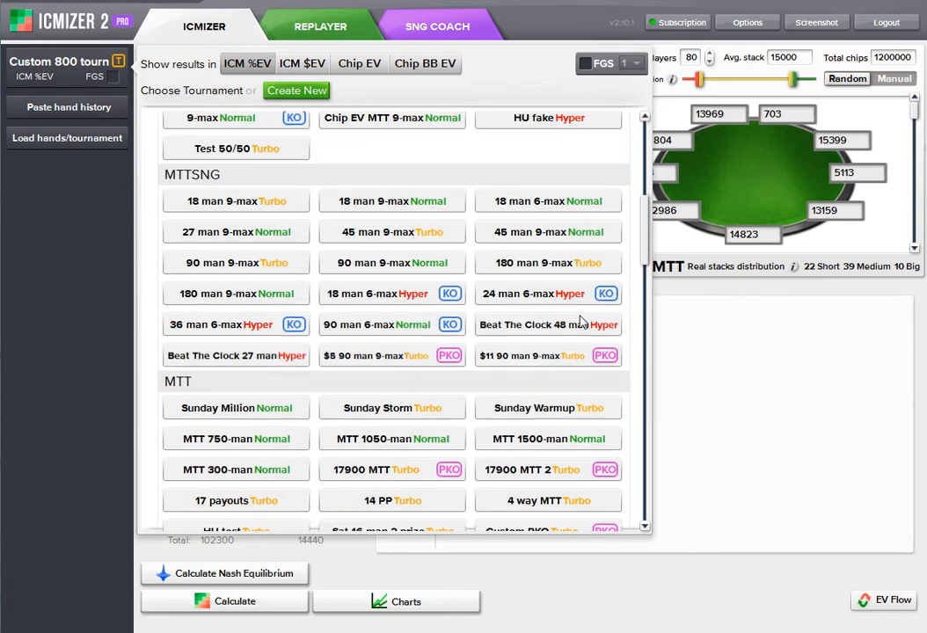
{"action": "scroll", "coordinate": [582, 300], "scroll_direction": "down", "scroll_amount": 2}
{"action": "left_click", "coordinate": [559, 192]}
{"action": "left_click", "coordinate": [739, 379]}
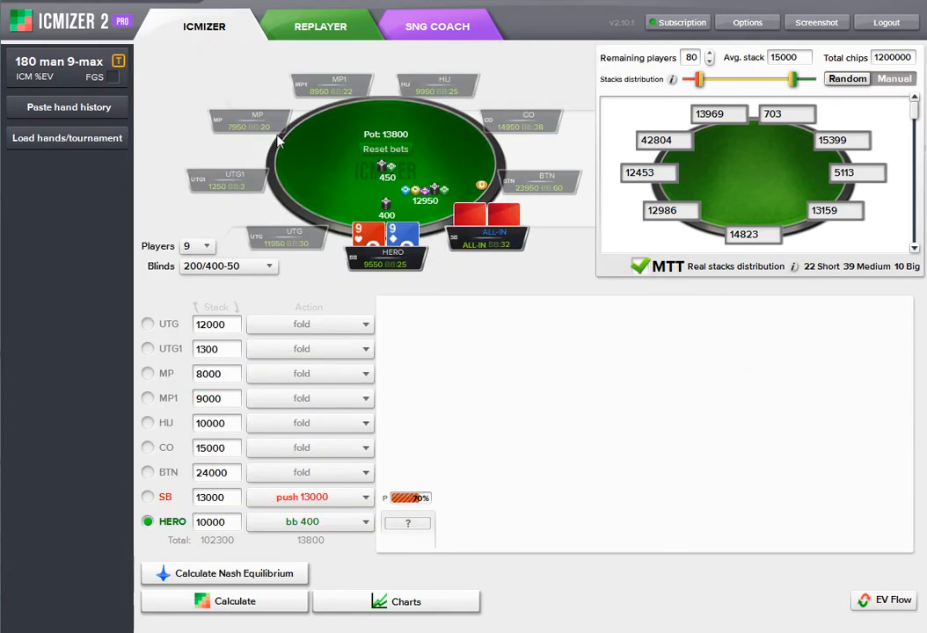
Set the remaining players to 28 and the total chips to 270000
{"action": "mouse_move", "coordinate": [54, 63]}
{"action": "mouse_move", "coordinate": [688, 62]}
{"action": "type", "text": "102"}
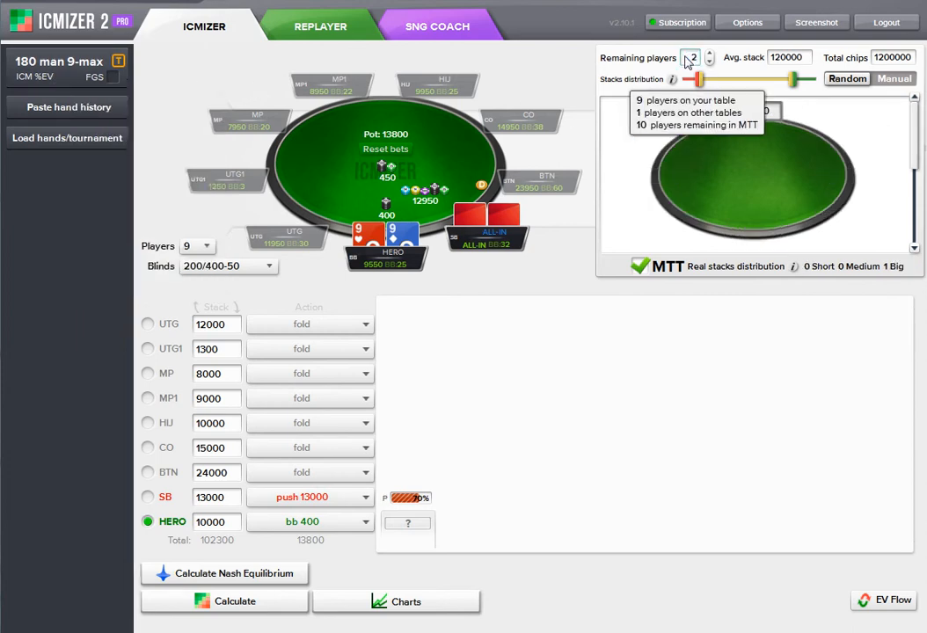
{"action": "type", "text": "8"}
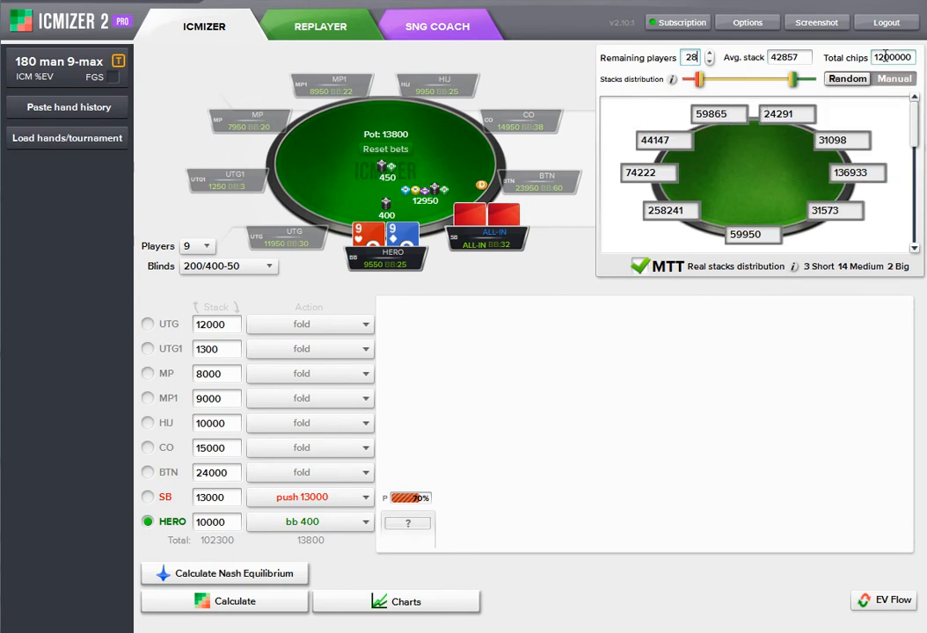
{"action": "mouse_move", "coordinate": [885, 56]}
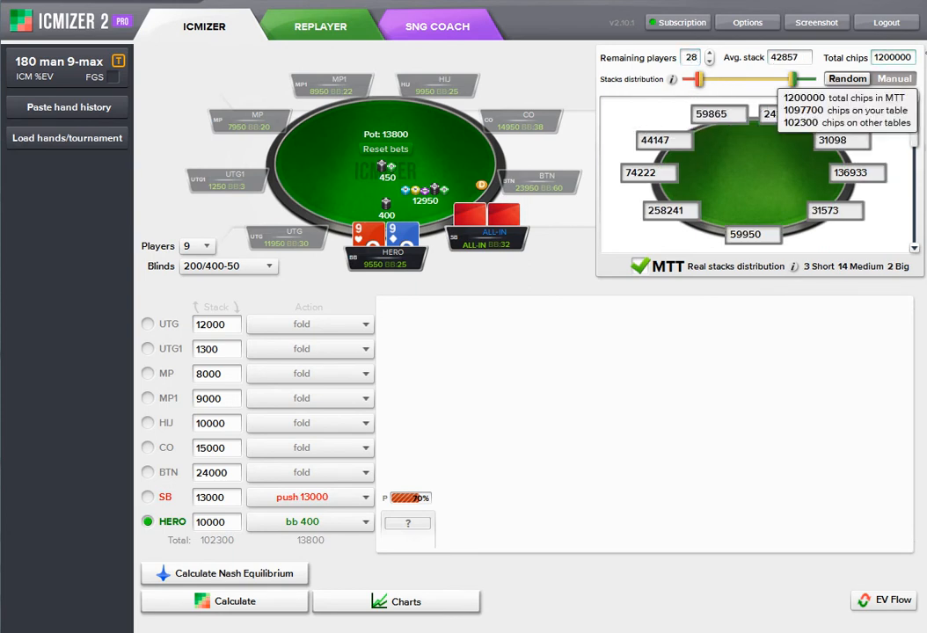
{"action": "double_click", "coordinate": [893, 56]}
{"action": "type", "text": "27"}
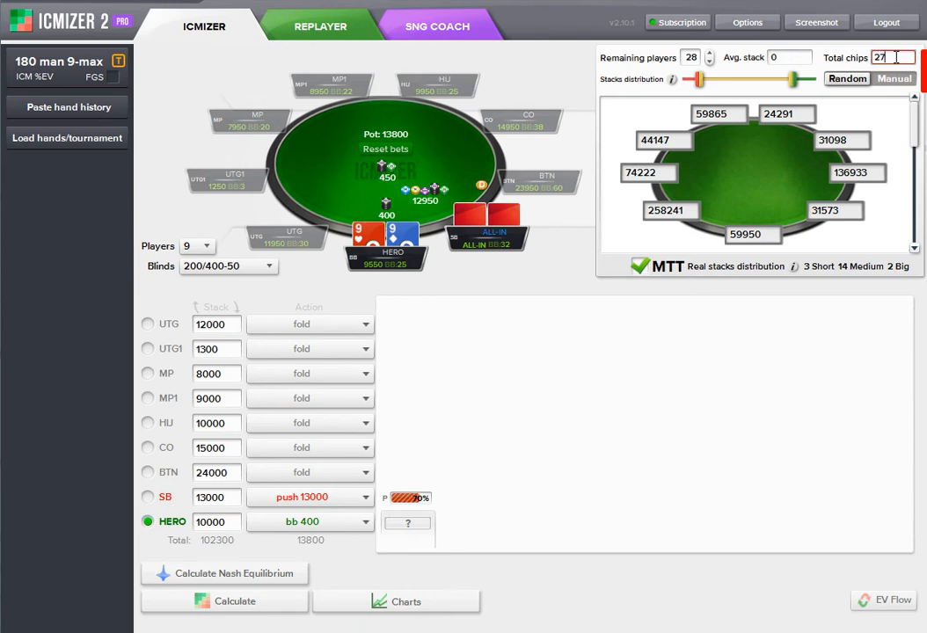
{"action": "type", "text": "0000"}
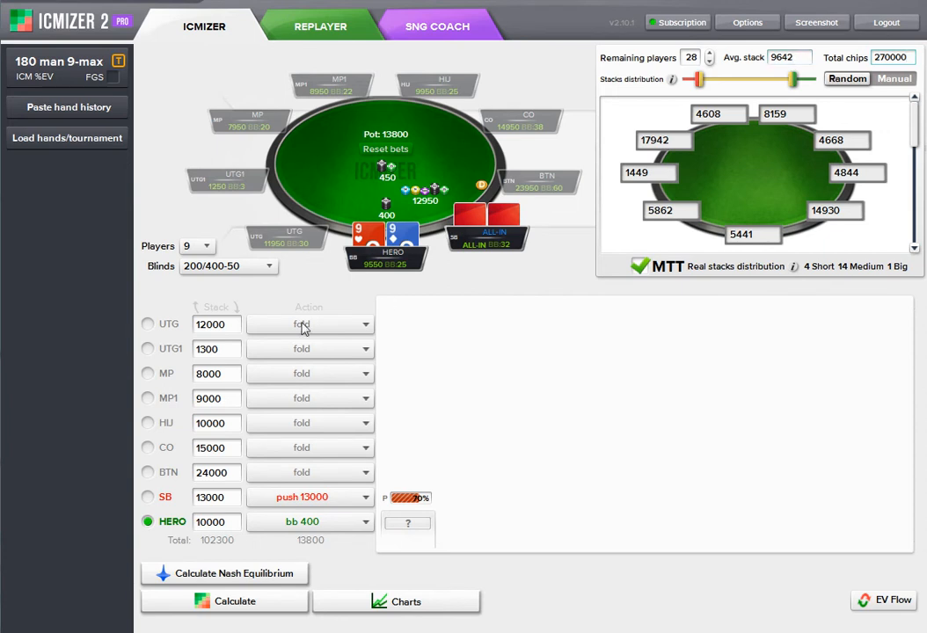
Set the UTG1 stack to 5500 and the BTN stack to 6500
{"action": "left_click", "coordinate": [216, 326]}
{"action": "left_click", "coordinate": [220, 347]}
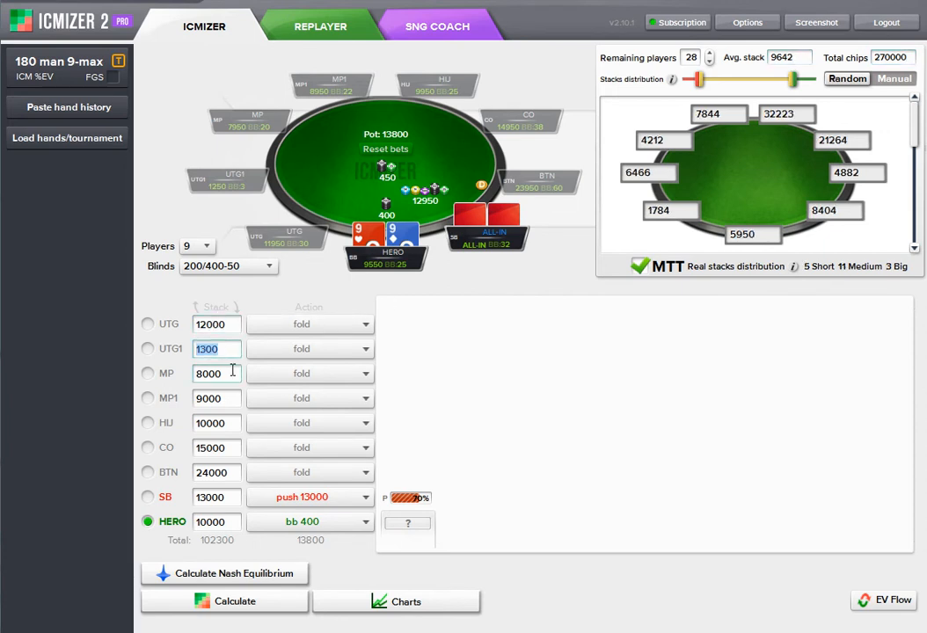
{"action": "type", "text": "5500"}
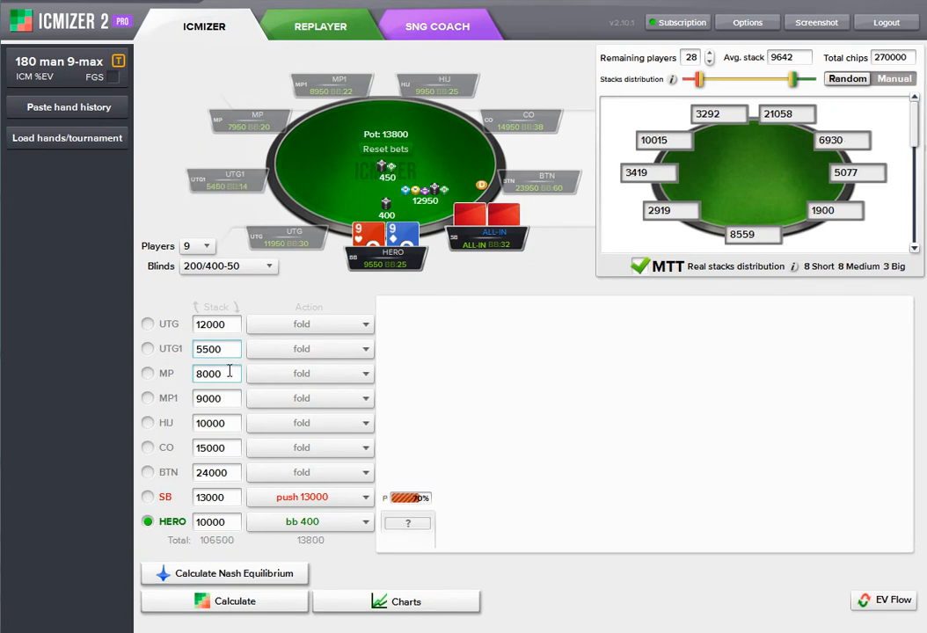
{"action": "left_click", "coordinate": [224, 475]}
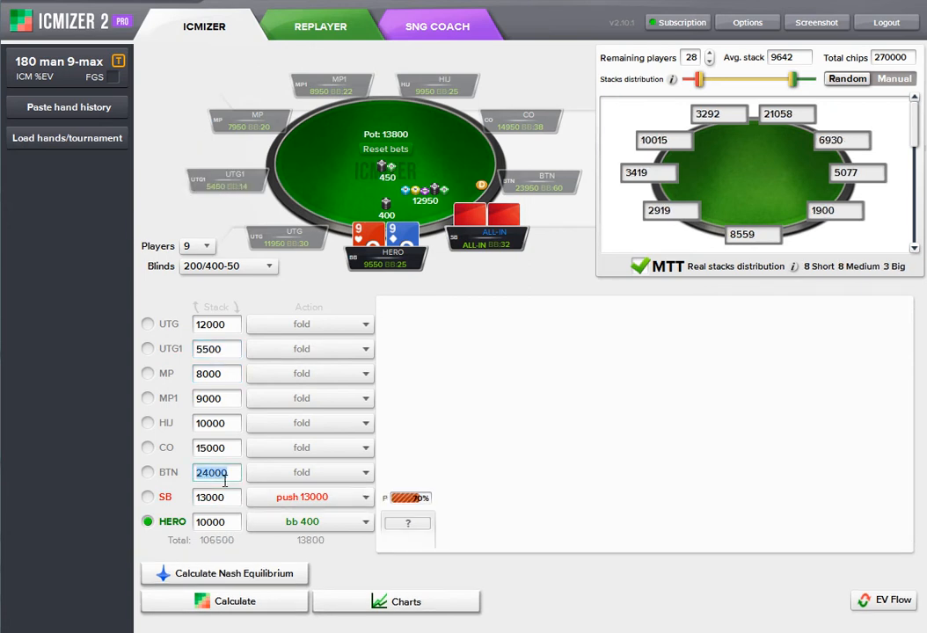
{"action": "type", "text": "6500"}
Set the SB stack to 9000 and the hero's big blind stack to 6000
{"action": "double_click", "coordinate": [214, 499]}
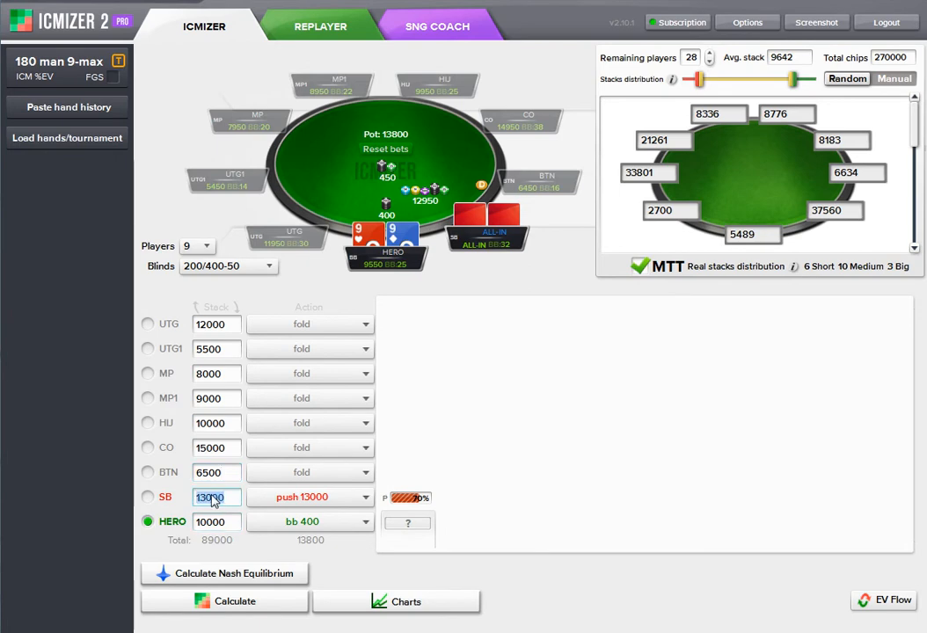
{"action": "type", "text": "9000"}
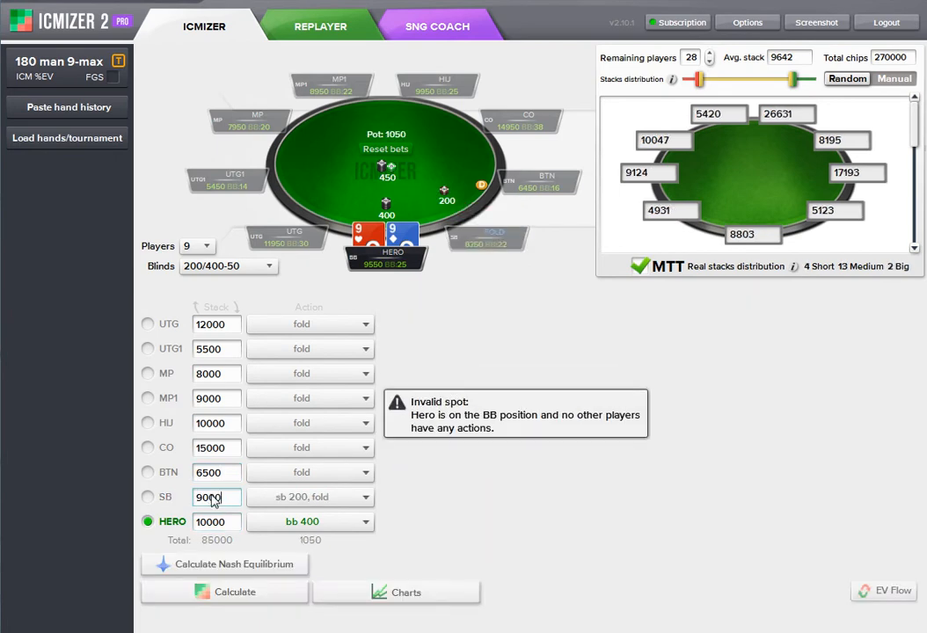
{"action": "key", "text": "Tab"}
{"action": "type", "text": "6000"}
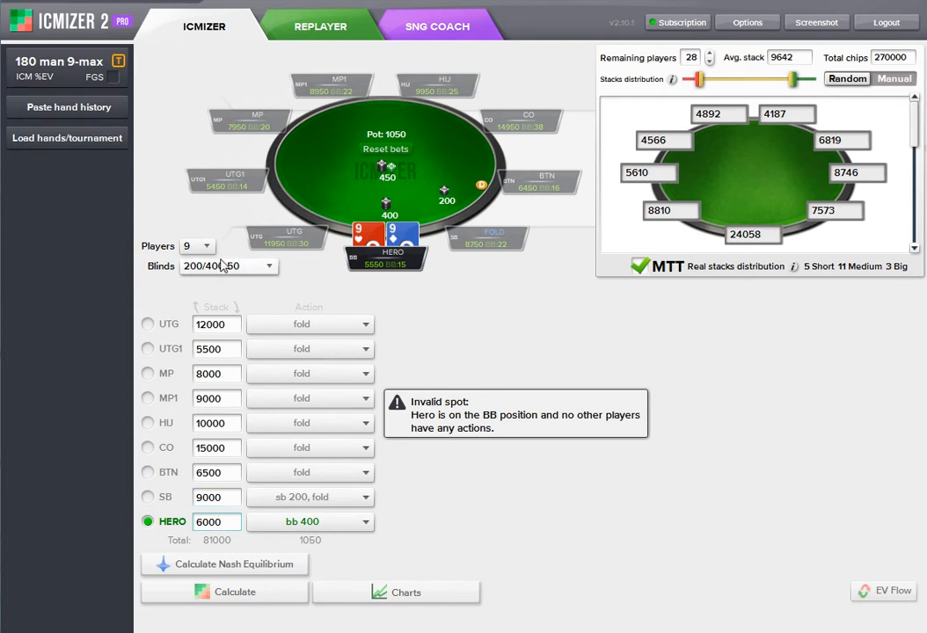
Make the small blind push all-in again and calculate the Nash equilibrium with 28 players remaining, inspecting both ranges
{"action": "left_click", "coordinate": [307, 522]}
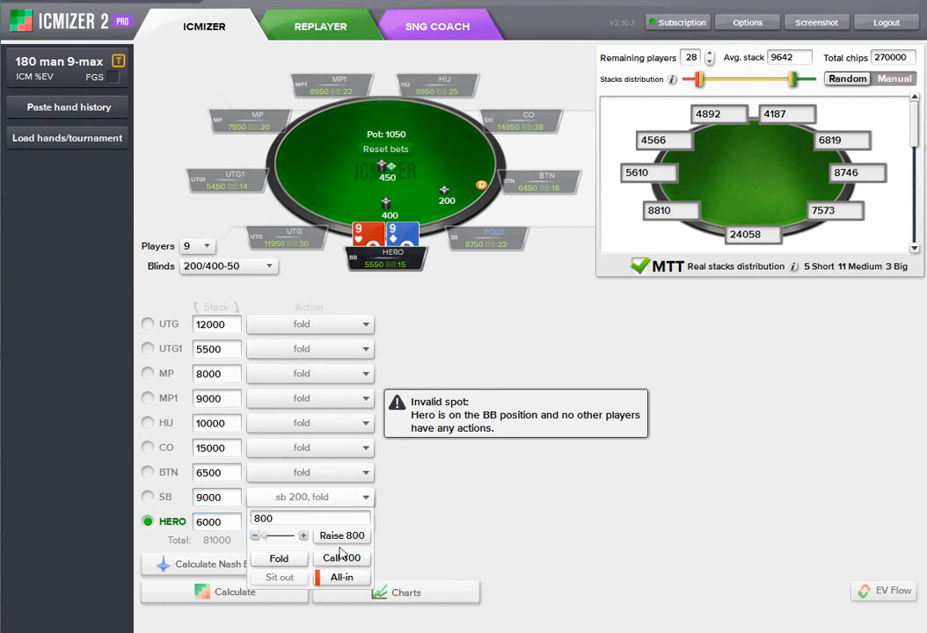
{"action": "left_click", "coordinate": [342, 577]}
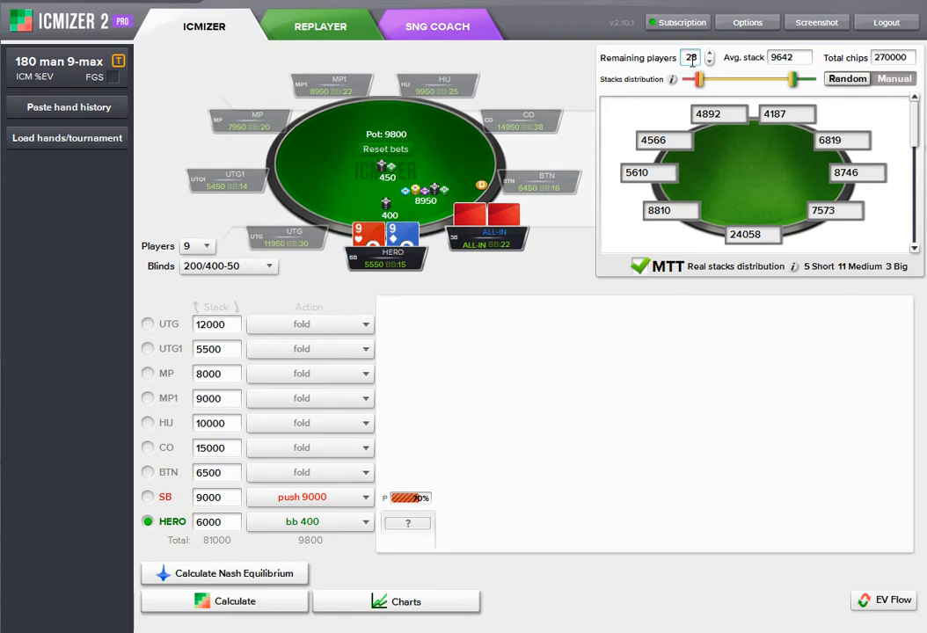
{"action": "left_click", "coordinate": [269, 575]}
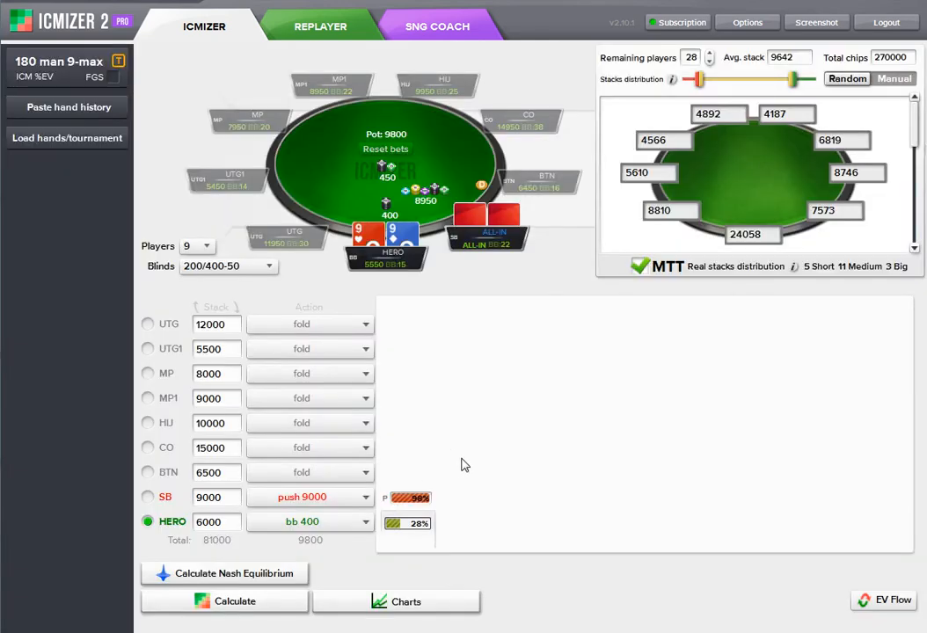
{"action": "mouse_move", "coordinate": [420, 499]}
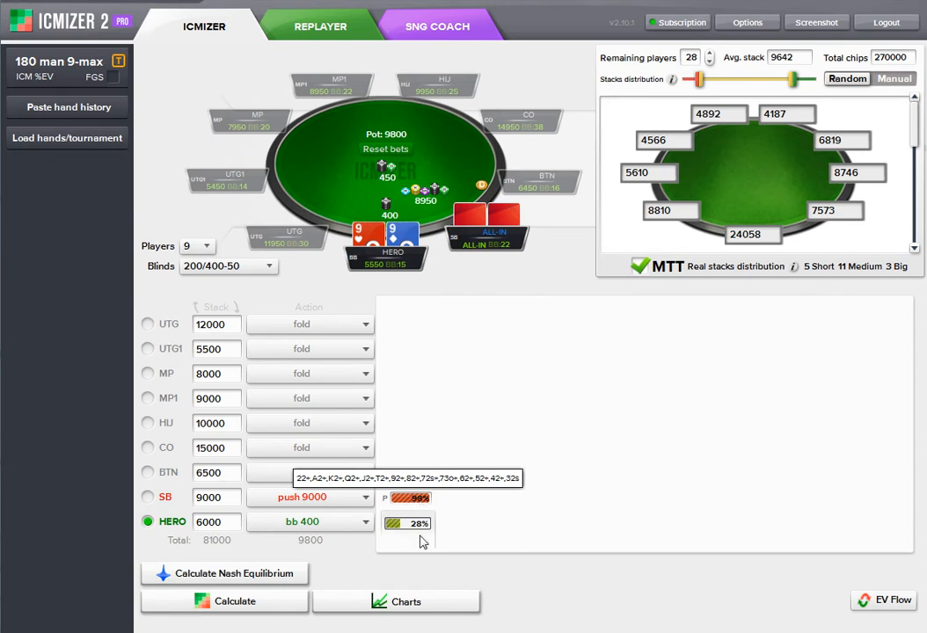
{"action": "mouse_move", "coordinate": [415, 534]}
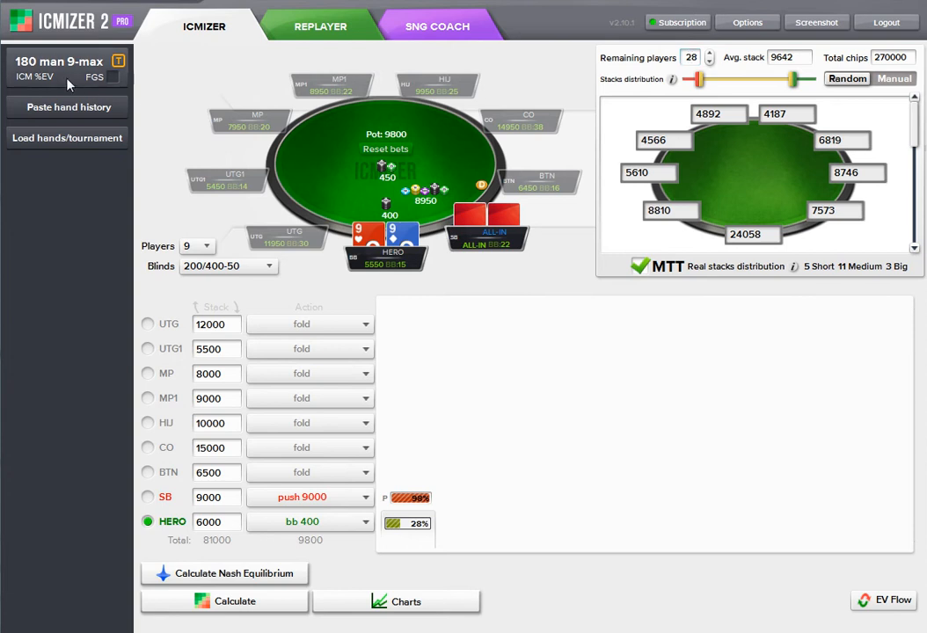
Check the tournament payouts, lower the remaining players to 27 and recalculate the Nash equilibrium
{"action": "mouse_move", "coordinate": [68, 80]}
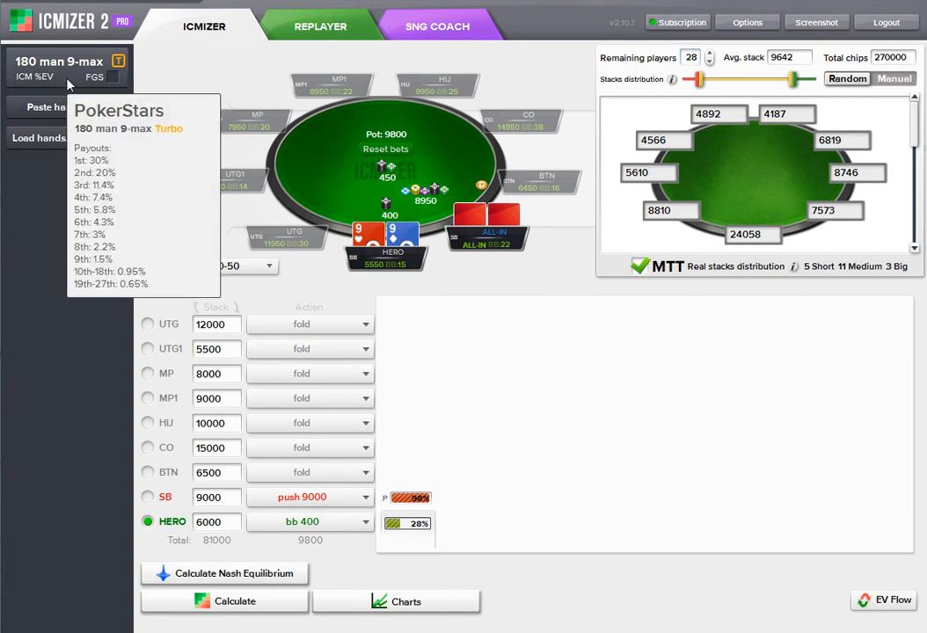
{"action": "left_click", "coordinate": [709, 63]}
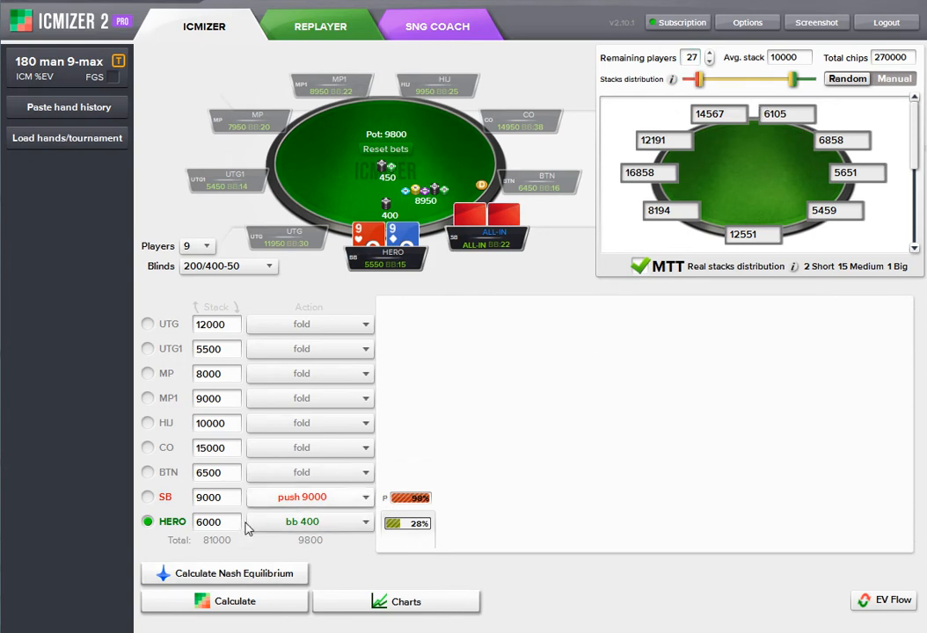
{"action": "left_click", "coordinate": [260, 574]}
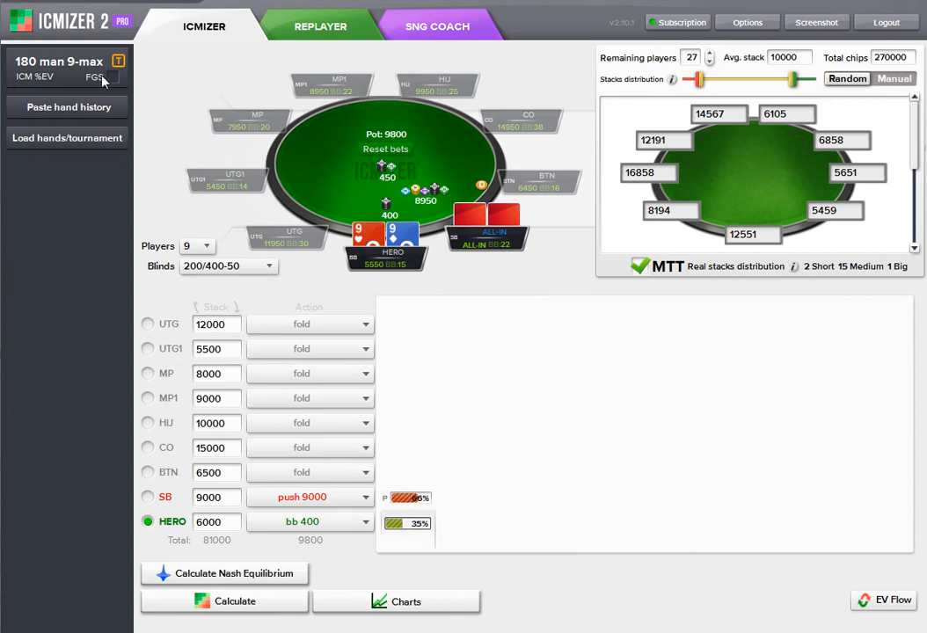
Reduce the remaining players to 19 and recalculate the Nash equilibrium
{"action": "mouse_move", "coordinate": [81, 74]}
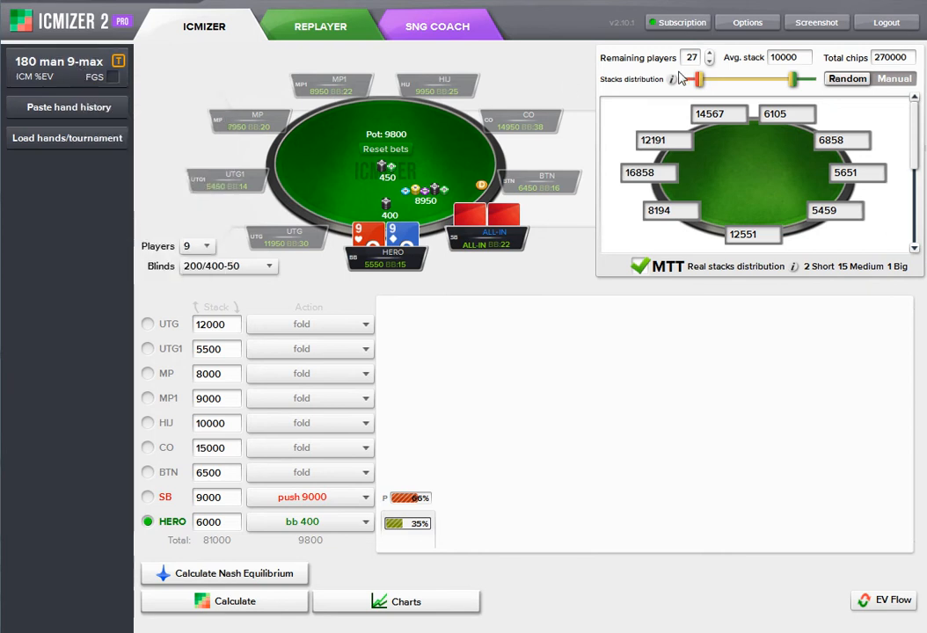
{"action": "left_click", "coordinate": [709, 63]}
{"action": "left_click", "coordinate": [709, 64]}
{"action": "left_click", "coordinate": [709, 64]}
{"action": "left_click", "coordinate": [709, 64]}
{"action": "left_click", "coordinate": [709, 63]}
{"action": "left_click", "coordinate": [709, 63]}
{"action": "left_click", "coordinate": [709, 64]}
{"action": "left_click", "coordinate": [709, 63]}
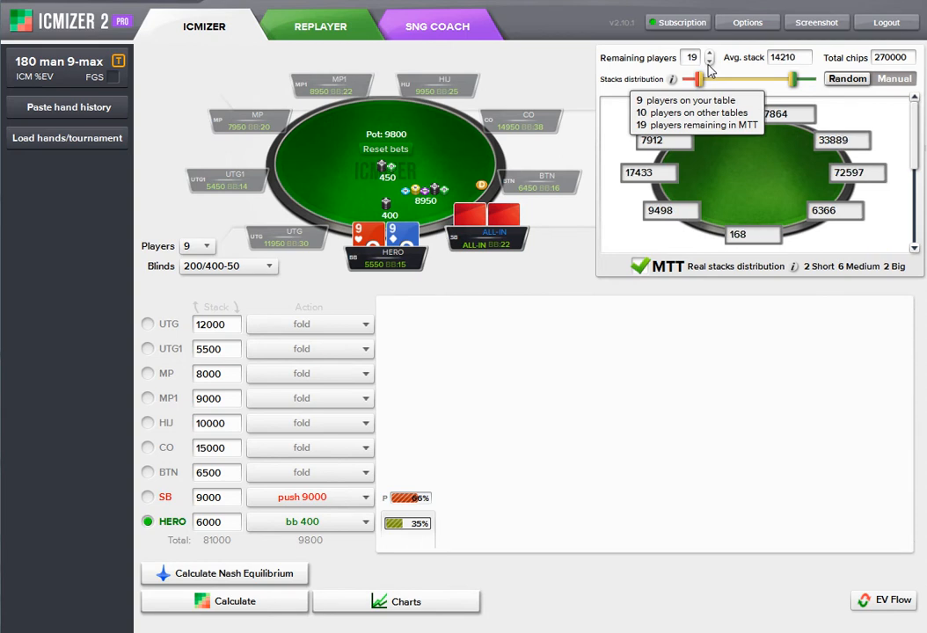
{"action": "left_click", "coordinate": [269, 582]}
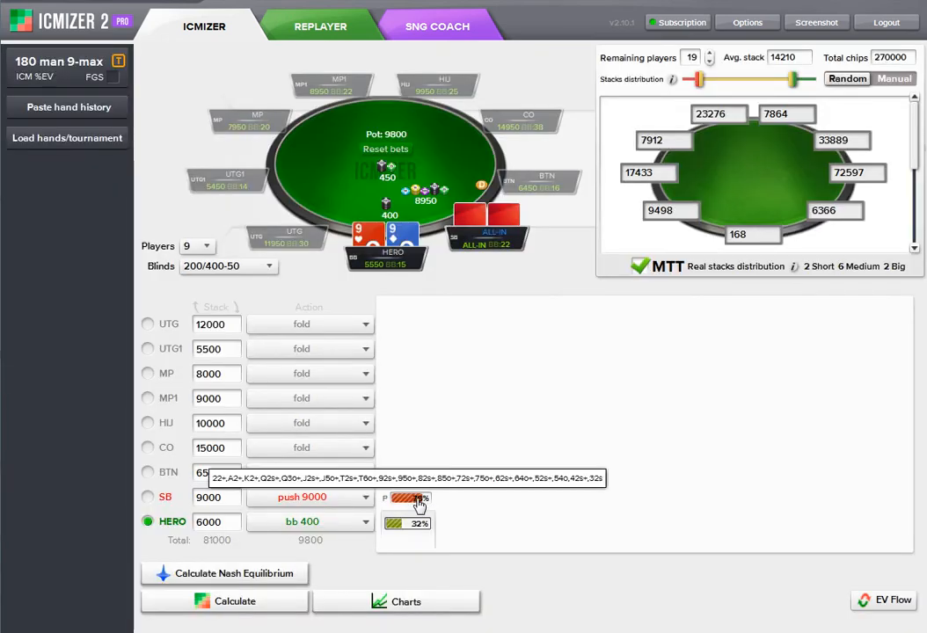
Examine the small blind's pushing range in the hand grid and the hero's calling range
{"action": "left_click", "coordinate": [418, 501]}
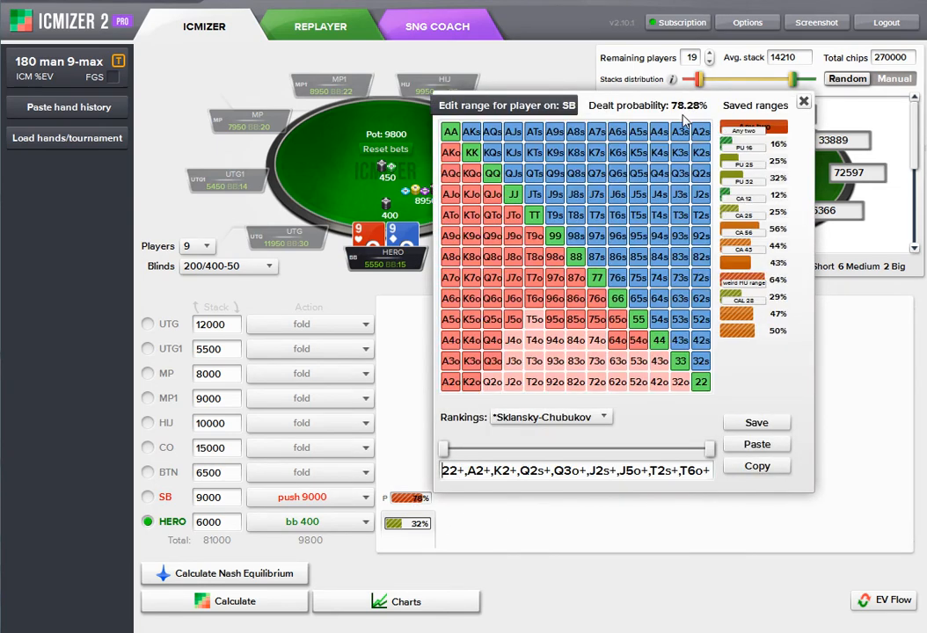
{"action": "left_click", "coordinate": [411, 476]}
{"action": "mouse_move", "coordinate": [422, 527]}
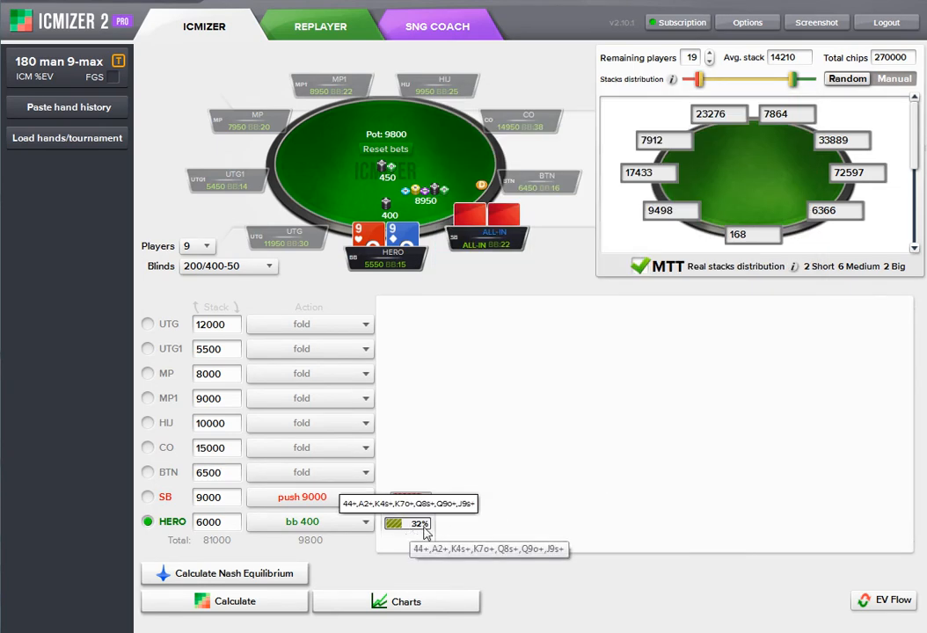
Lower the remaining players to 18, recalculate the Nash equilibrium and inspect the small blind's pushing range
{"action": "left_click", "coordinate": [711, 59]}
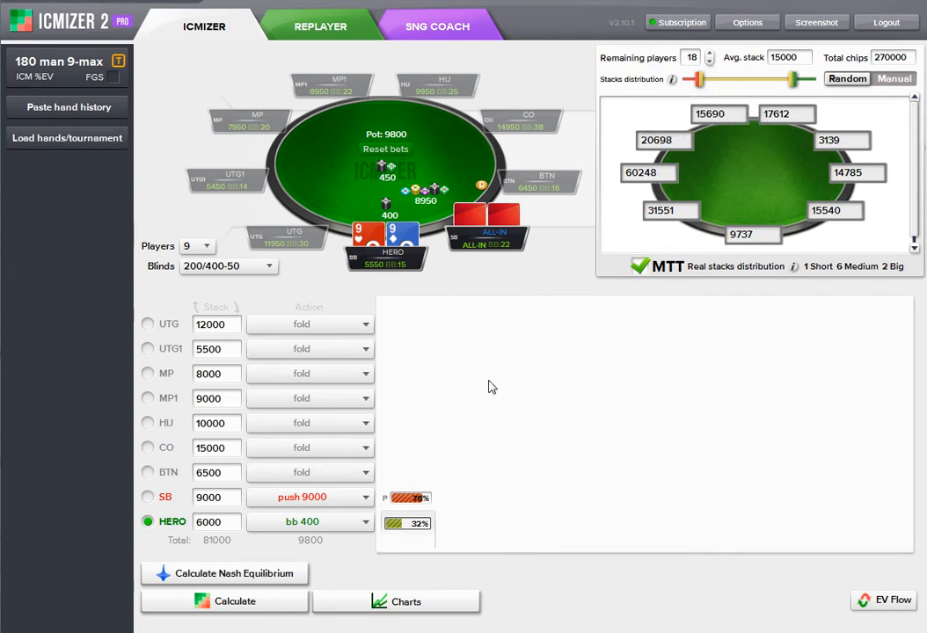
{"action": "left_click", "coordinate": [263, 577]}
{"action": "mouse_move", "coordinate": [417, 506]}
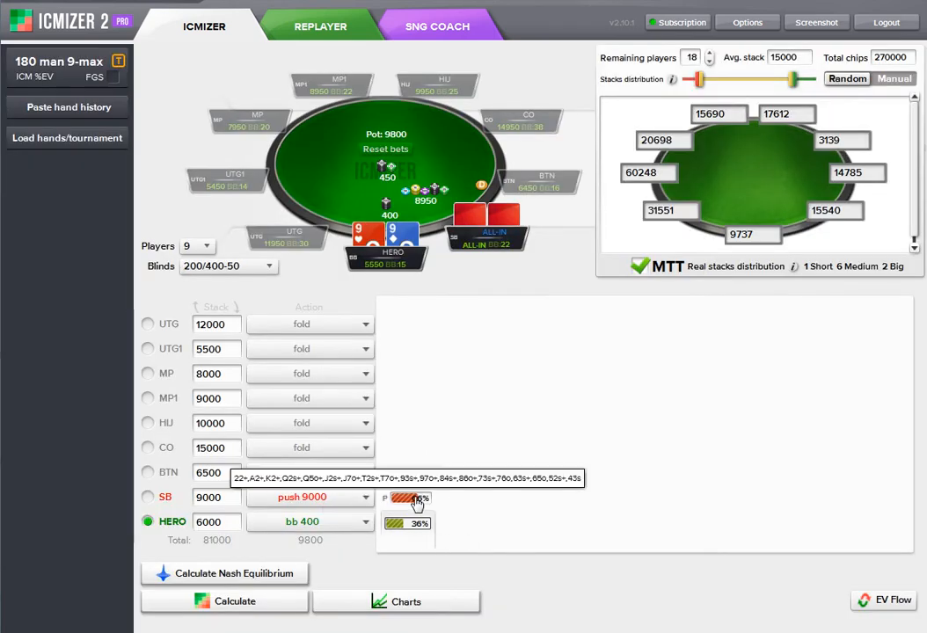
Reset the bets, keep the hero in the big blind and have the small blind raise to 800
{"action": "mouse_move", "coordinate": [417, 531]}
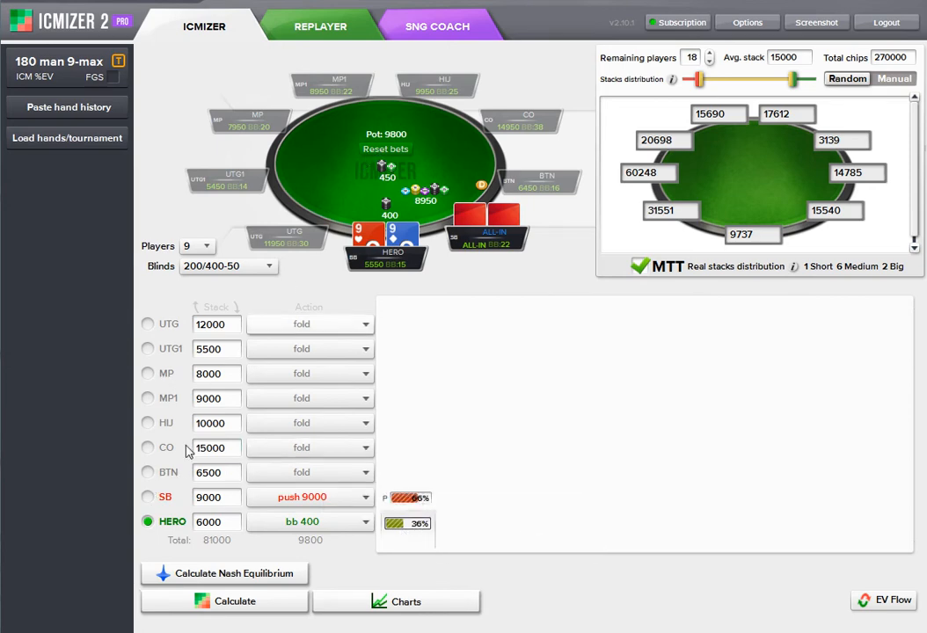
{"action": "left_click", "coordinate": [147, 473]}
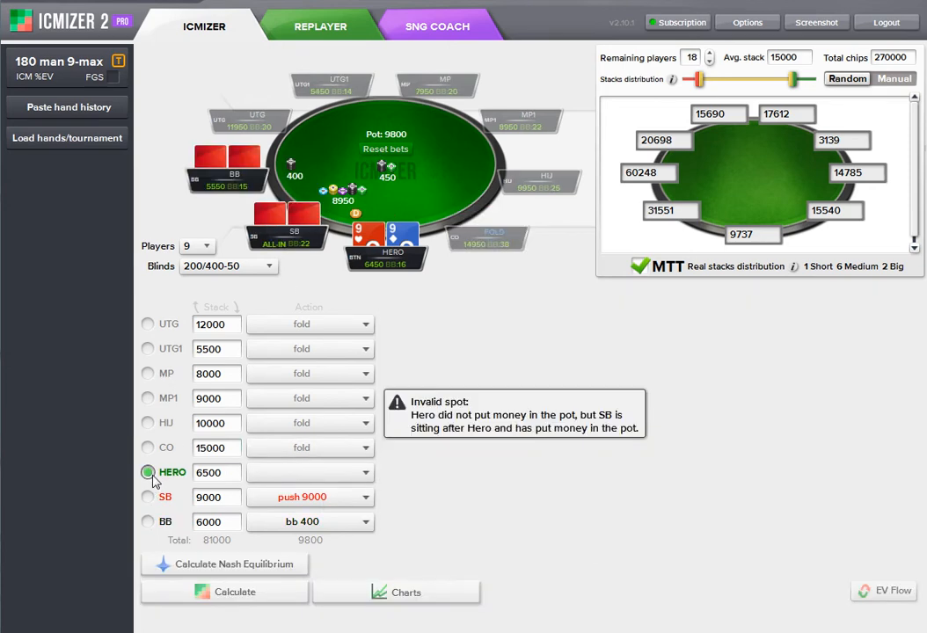
{"action": "left_click", "coordinate": [385, 151]}
{"action": "left_click", "coordinate": [320, 450]}
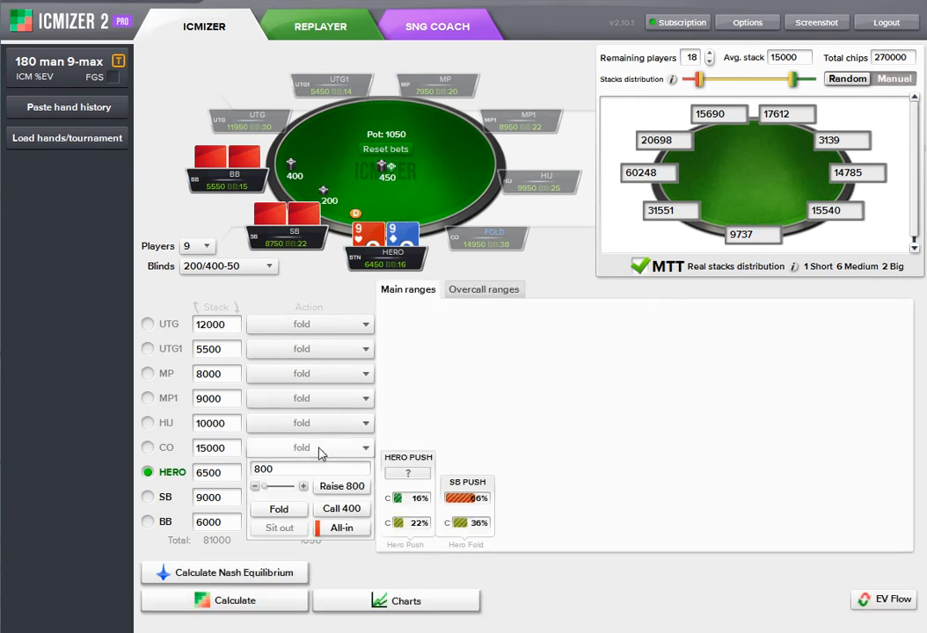
{"action": "left_click", "coordinate": [147, 522]}
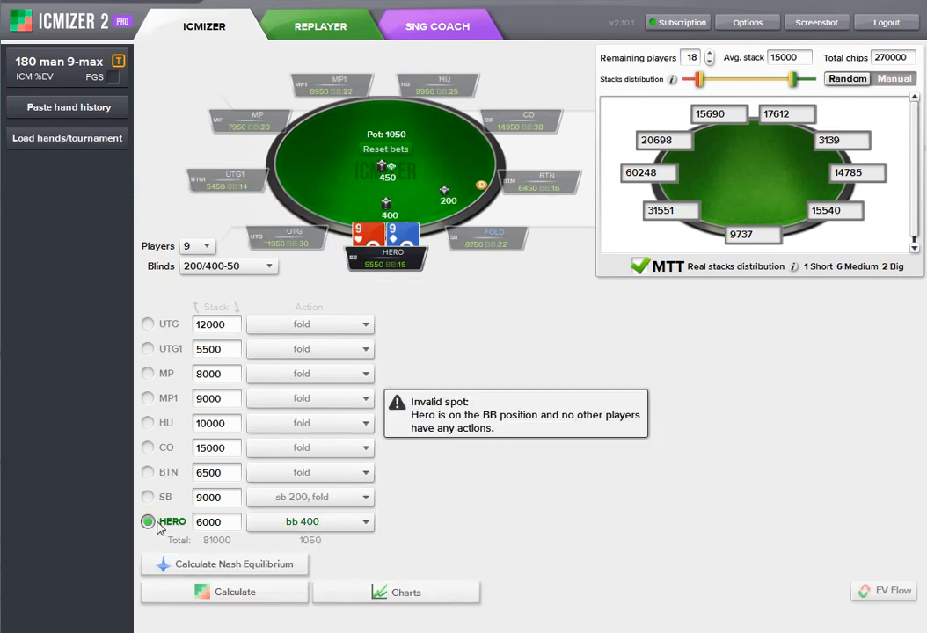
{"action": "left_click", "coordinate": [309, 522]}
{"action": "left_click", "coordinate": [335, 537]}
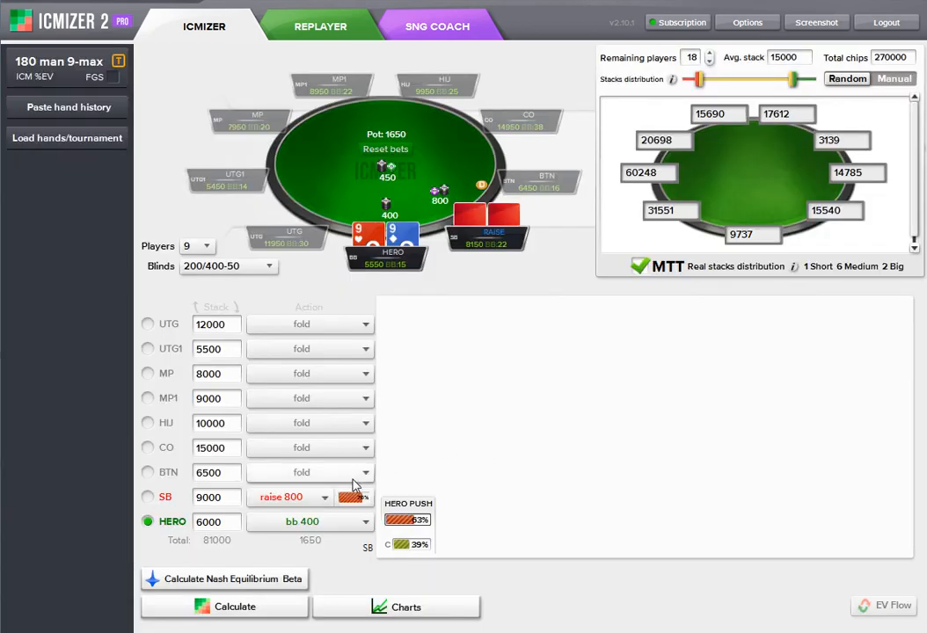
Inspect the small blind's raising range in the hand grid and close it
{"action": "mouse_move", "coordinate": [352, 501]}
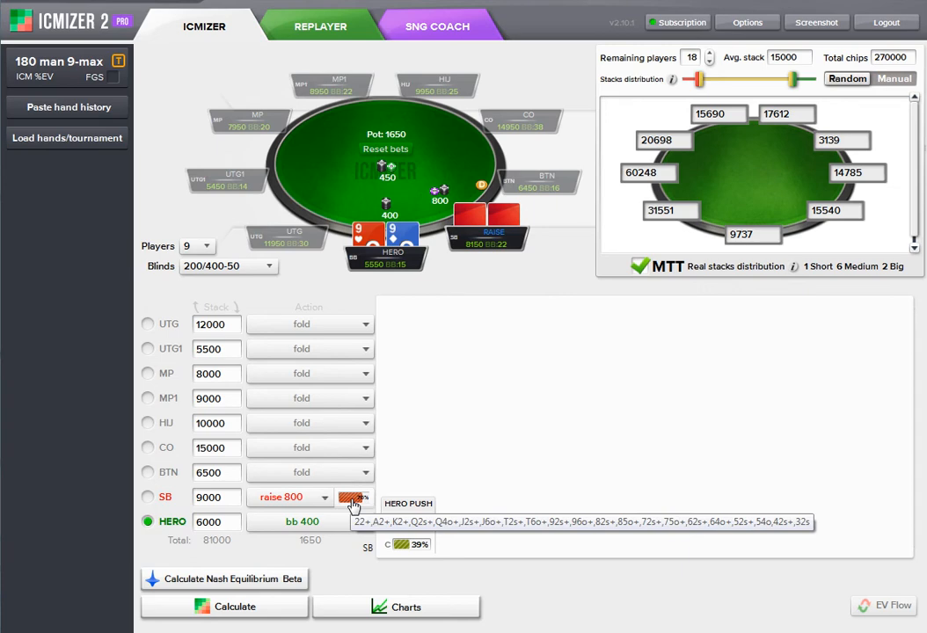
{"action": "left_click", "coordinate": [352, 501]}
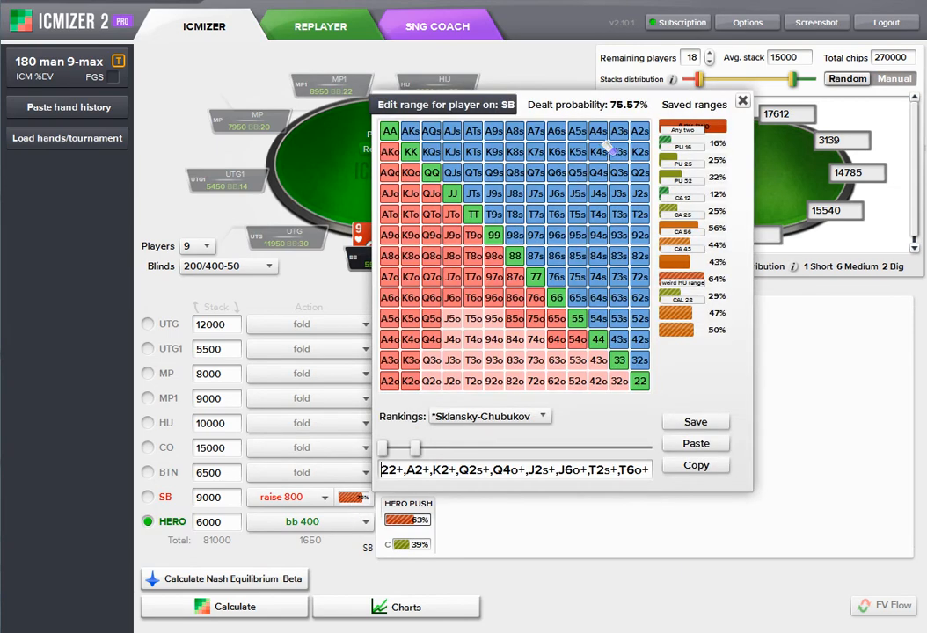
{"action": "left_click", "coordinate": [455, 555]}
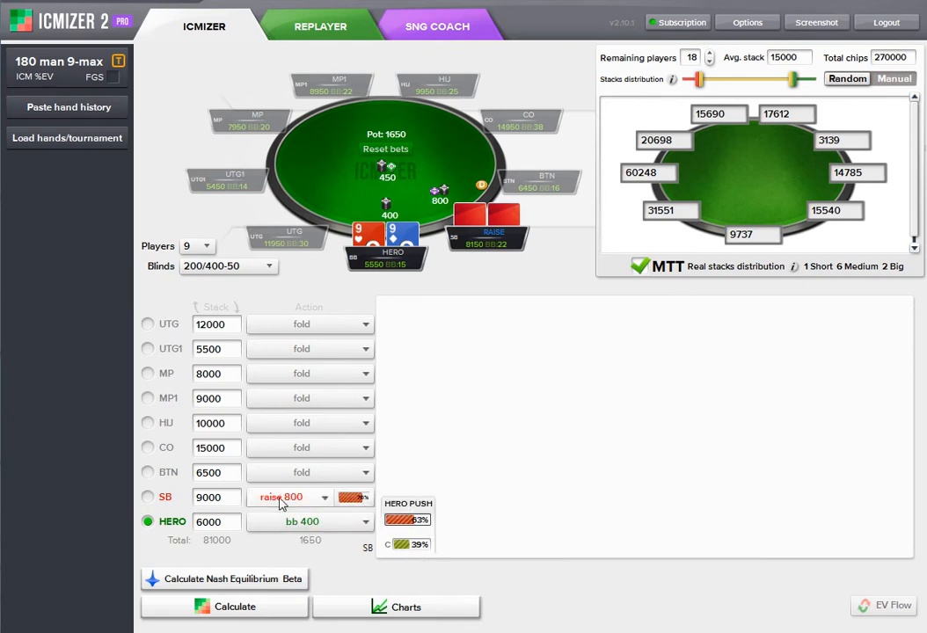
Set up a spot where the HJ raises to 800, the button pushes 6500 and the small blind folds
{"action": "left_click", "coordinate": [325, 503]}
{"action": "left_click", "coordinate": [280, 558]}
{"action": "left_click", "coordinate": [300, 430]}
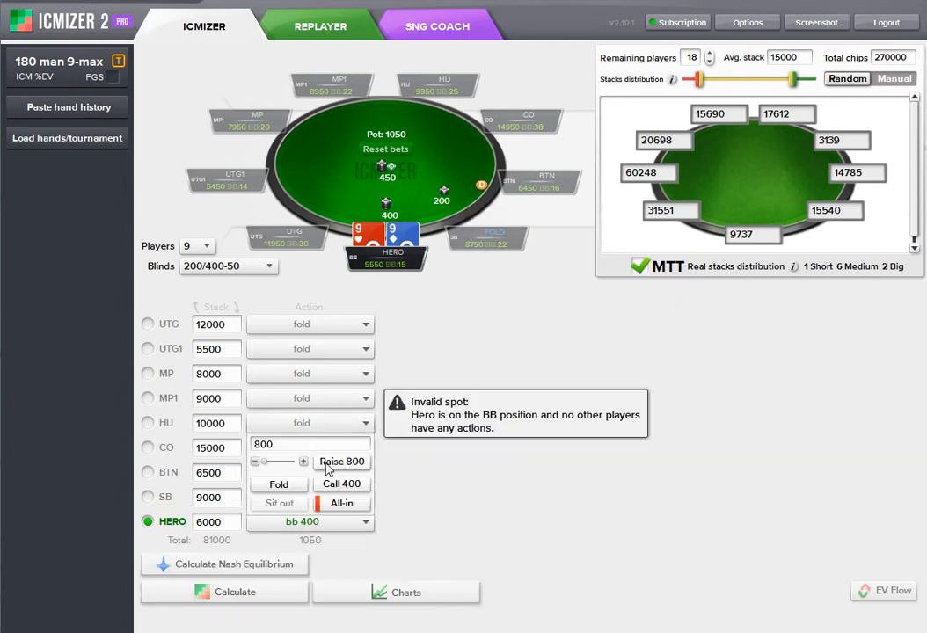
{"action": "left_click", "coordinate": [342, 404]}
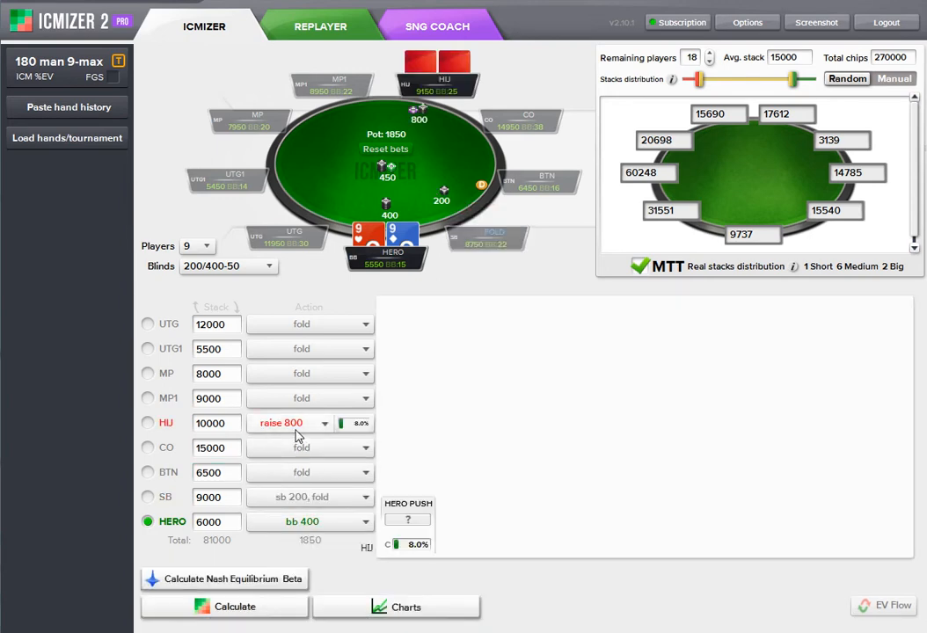
{"action": "left_click", "coordinate": [297, 474]}
{"action": "left_click", "coordinate": [336, 554]}
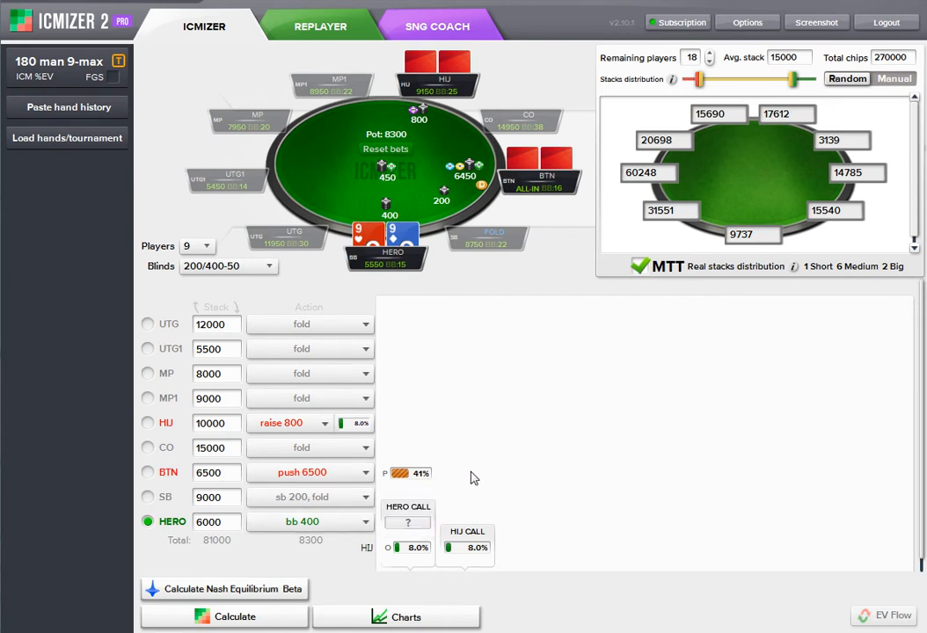
Calculate the Nash equilibrium and the hero's calling results, and select TT in the result grid
{"action": "left_click", "coordinate": [219, 588]}
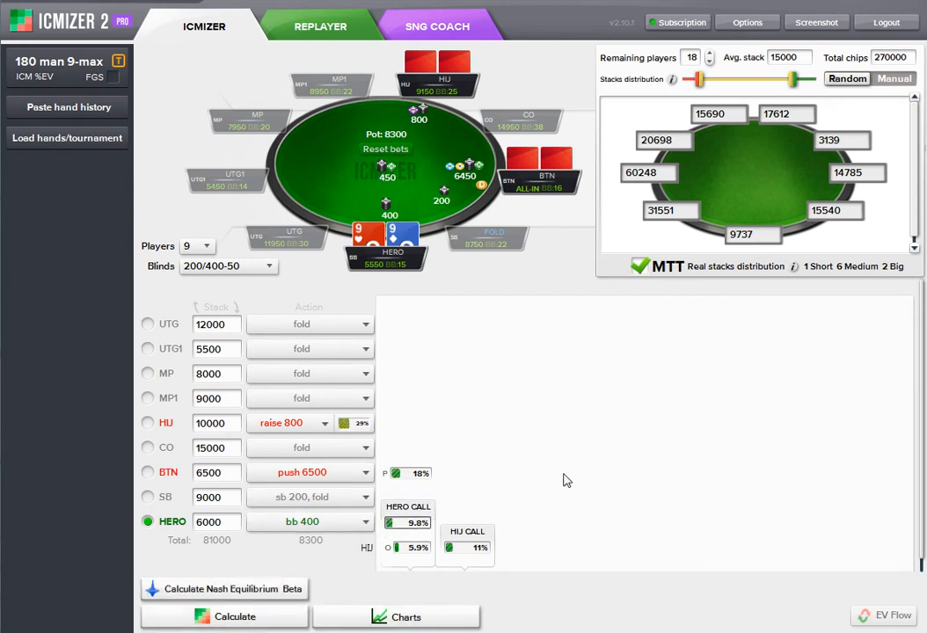
{"action": "left_click", "coordinate": [233, 617]}
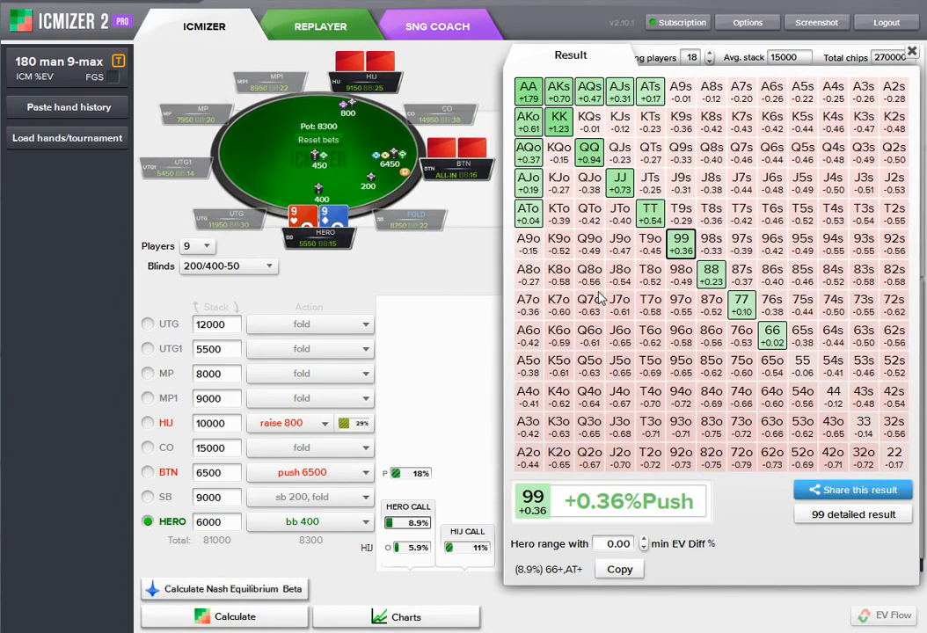
{"action": "left_click", "coordinate": [652, 217]}
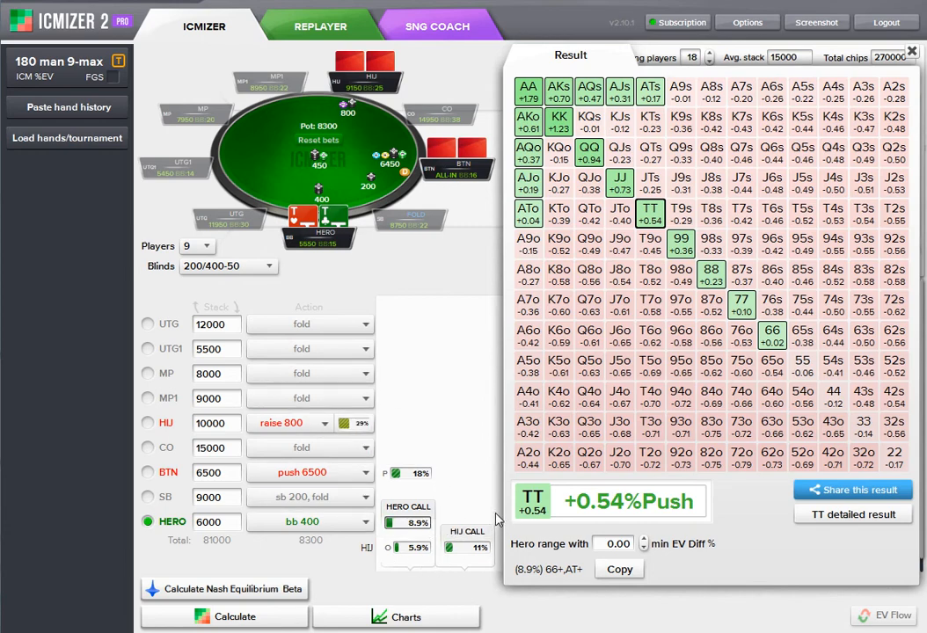
Narrow the HJ's raising range to 22%, recalculate the hero's results and close them
{"action": "left_click", "coordinate": [357, 425]}
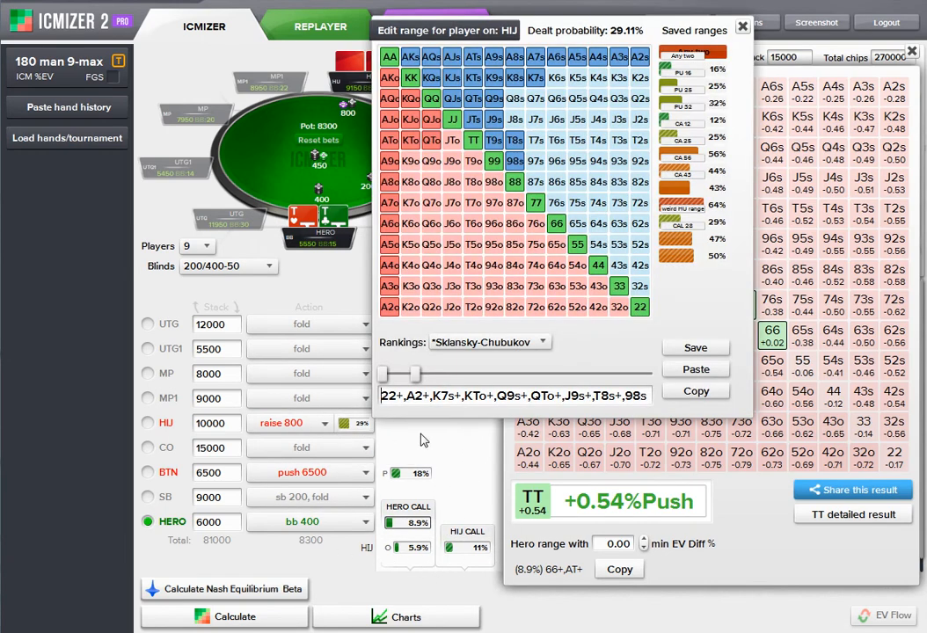
{"action": "left_click_drag", "start_coordinate": [414, 375], "coordinate": [458, 379]}
{"action": "left_click", "coordinate": [575, 454]}
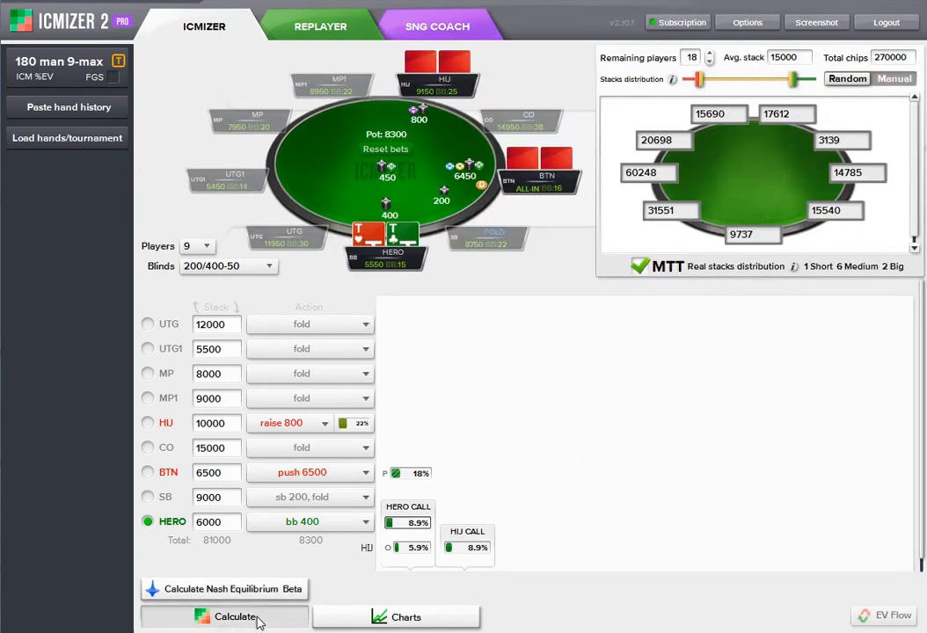
{"action": "left_click", "coordinate": [198, 617]}
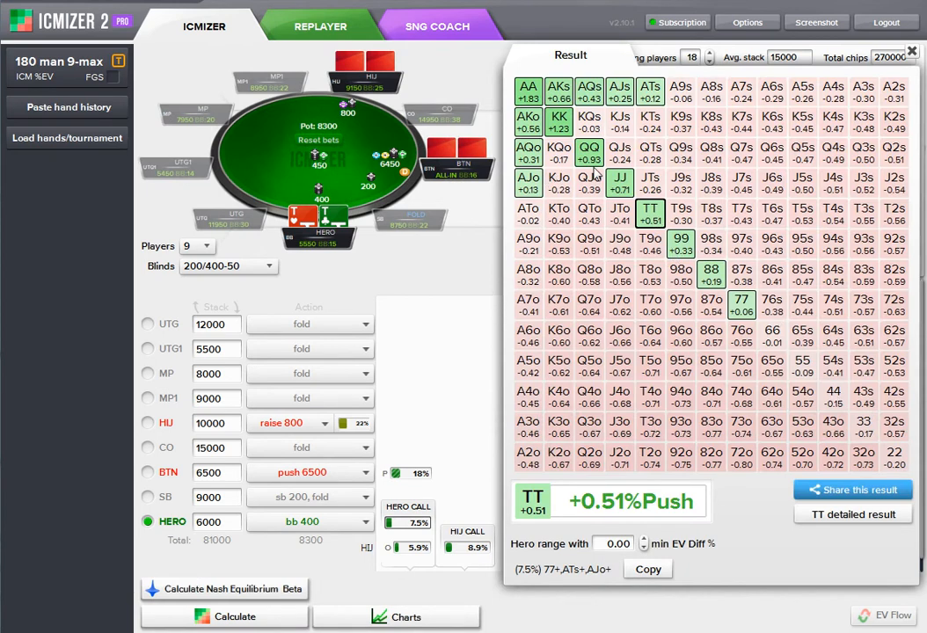
{"action": "left_click", "coordinate": [912, 52]}
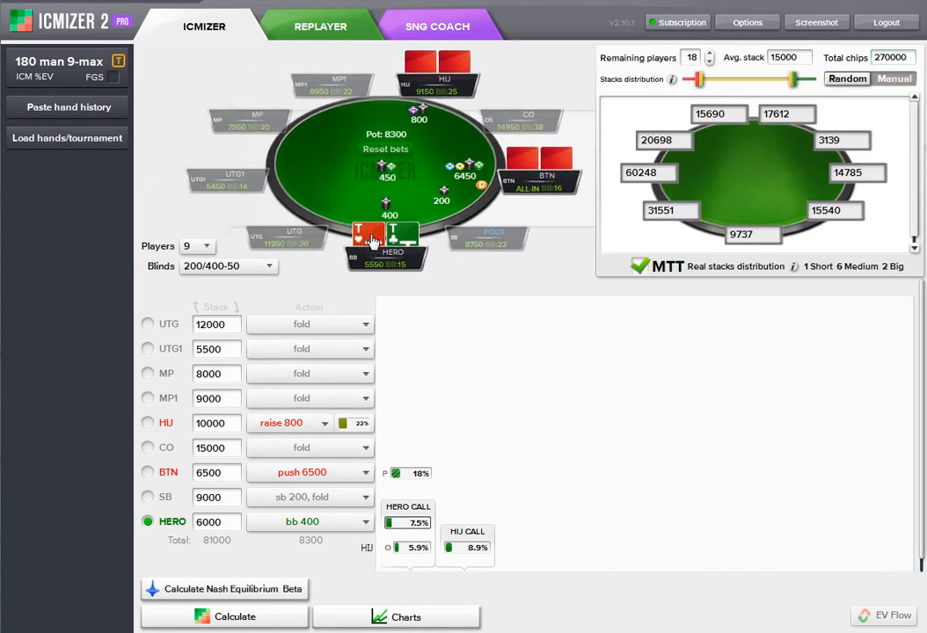
Reset the bets with the hero on the button and switch to the 90 man 6-max Normal KO tournament
{"action": "left_click", "coordinate": [394, 151]}
{"action": "left_click", "coordinate": [147, 472]}
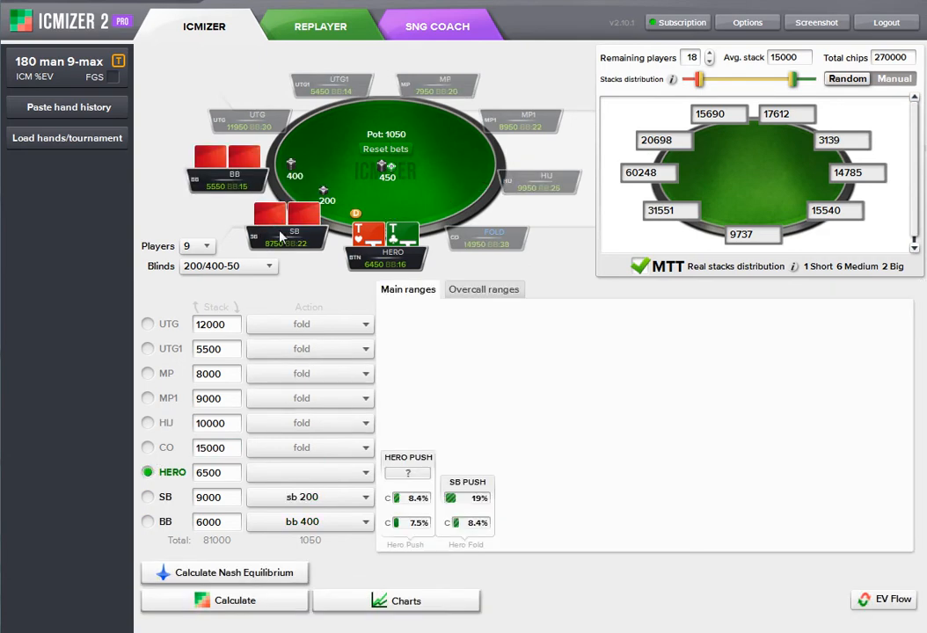
{"action": "left_click", "coordinate": [75, 58]}
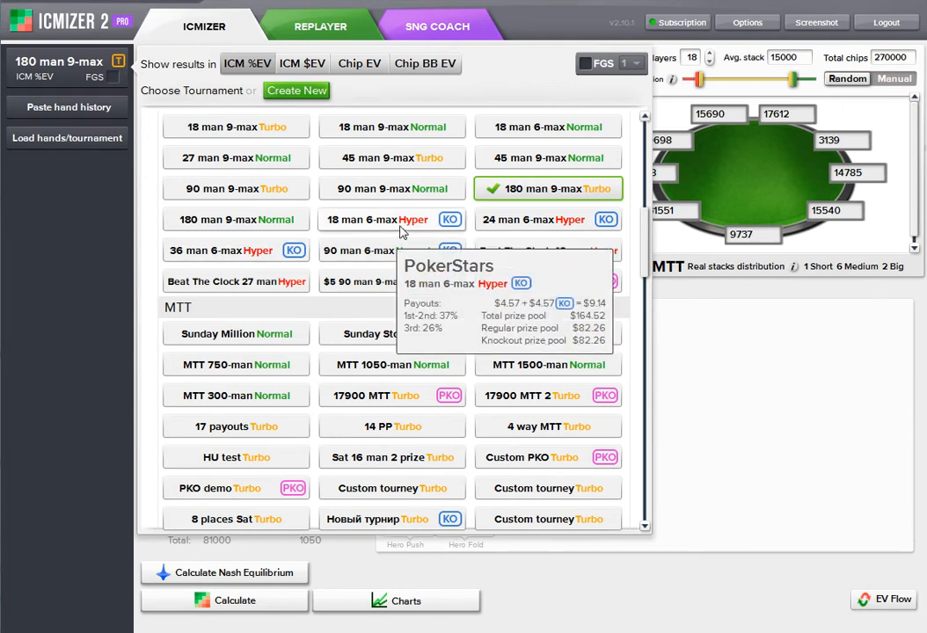
{"action": "mouse_move", "coordinate": [405, 264]}
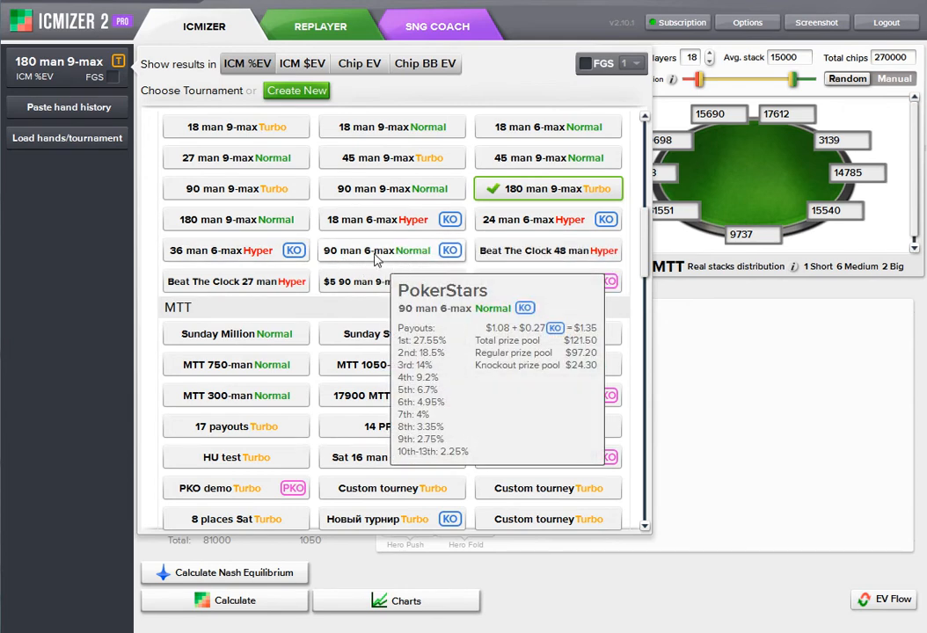
{"action": "scroll", "coordinate": [381, 256], "scroll_direction": "up", "scroll_amount": 1}
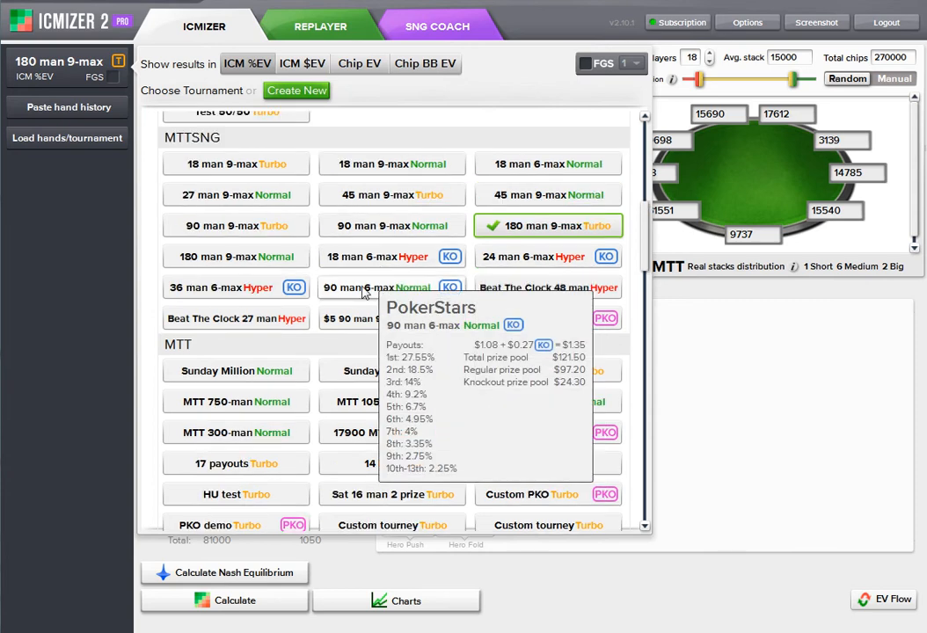
{"action": "left_click", "coordinate": [387, 288]}
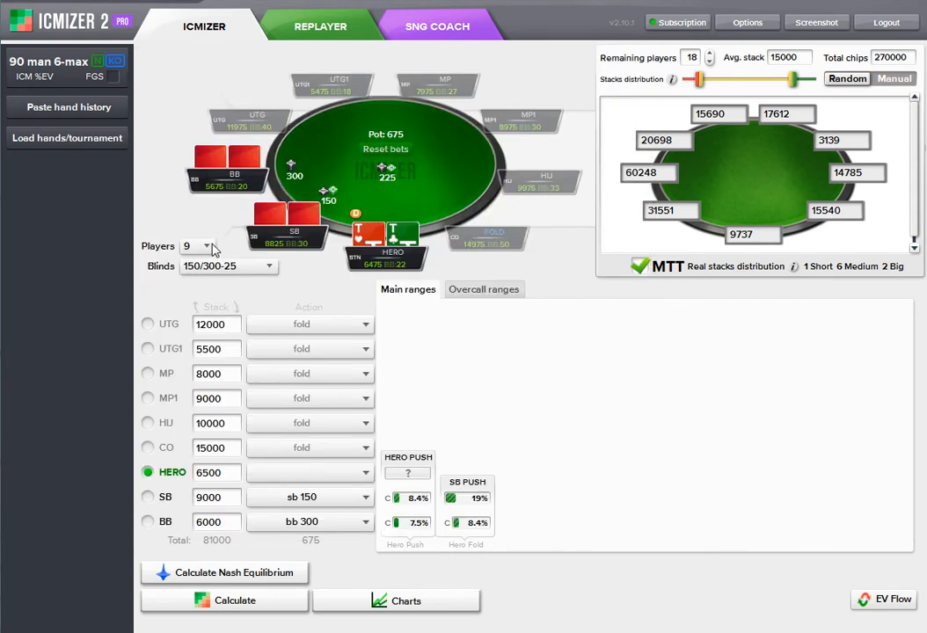
Reduce the table to 6 players and set the tournament's total chips to 135000
{"action": "left_click", "coordinate": [198, 247]}
{"action": "left_click", "coordinate": [180, 330]}
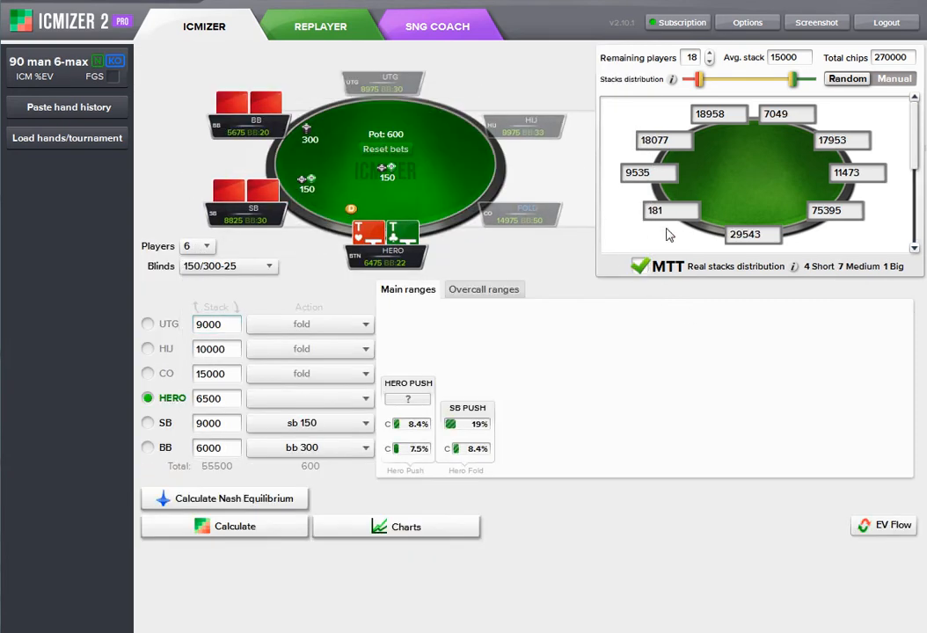
{"action": "double_click", "coordinate": [895, 58]}
{"action": "type", "text": "13"}
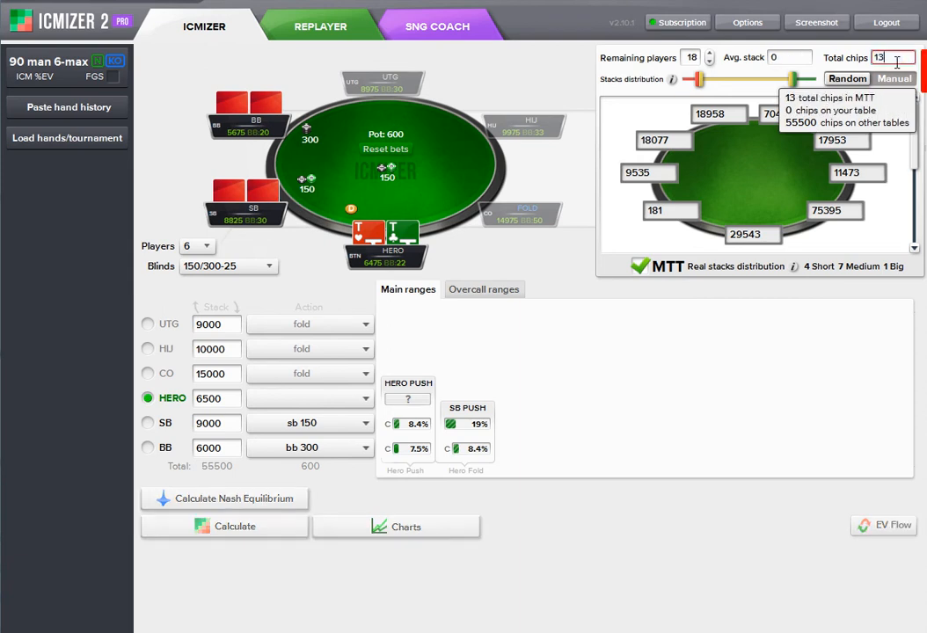
{"action": "type", "text": "500"}
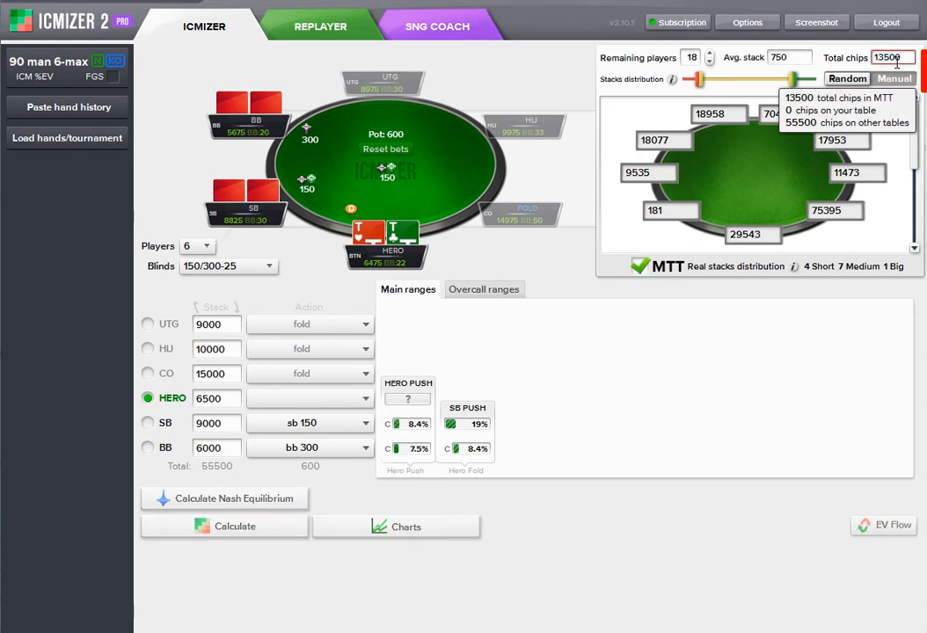
{"action": "type", "text": "0"}
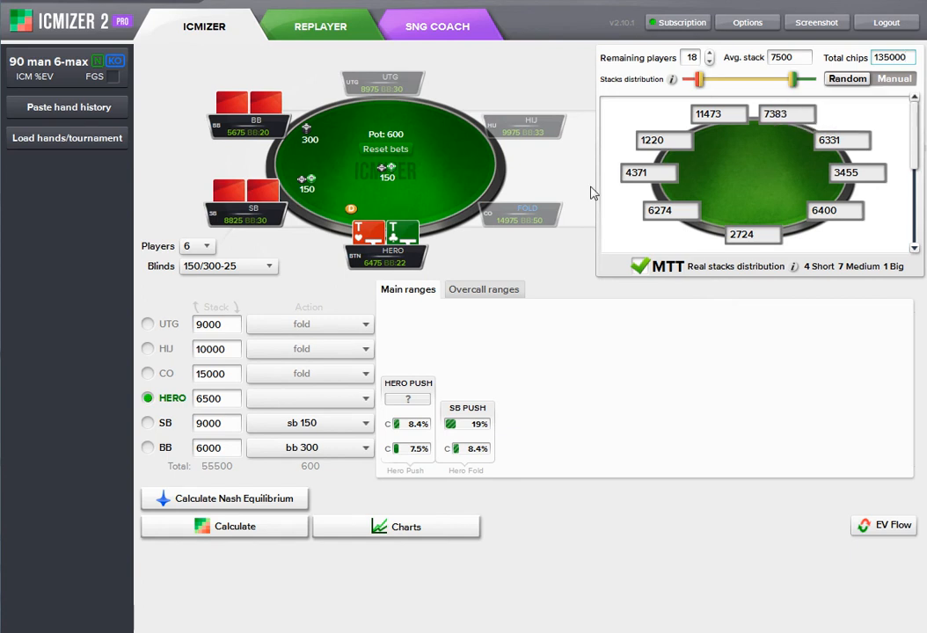
Check the tournament payouts and set the remaining players to 14
{"action": "left_click", "coordinate": [710, 54]}
{"action": "left_click", "coordinate": [710, 55]}
{"action": "left_click", "coordinate": [710, 55]}
{"action": "left_click", "coordinate": [710, 55]}
{"action": "left_click", "coordinate": [710, 63]}
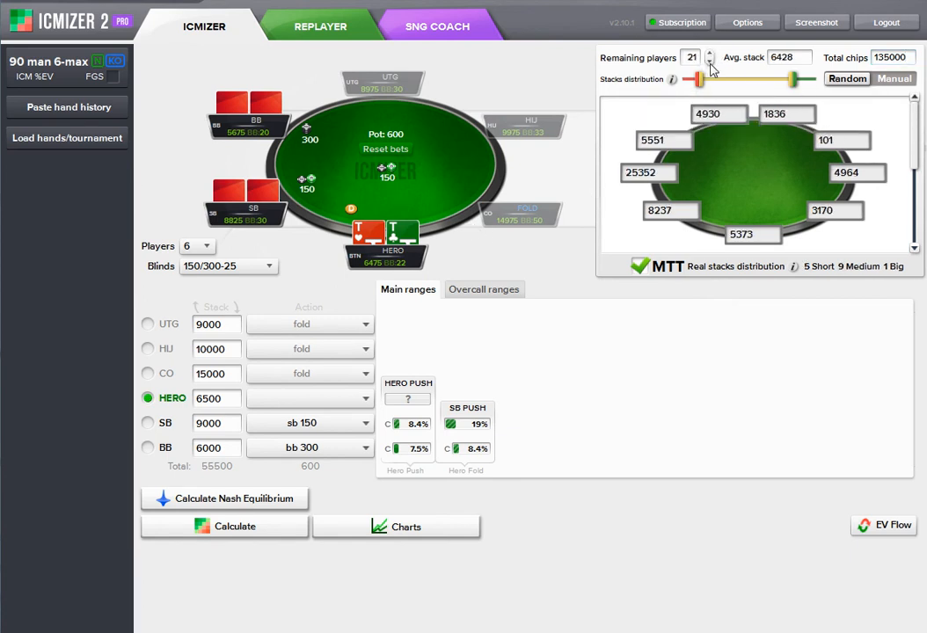
{"action": "left_click", "coordinate": [710, 63]}
{"action": "left_click", "coordinate": [711, 63]}
{"action": "left_click", "coordinate": [710, 62]}
{"action": "left_click", "coordinate": [710, 62]}
{"action": "left_click", "coordinate": [710, 62]}
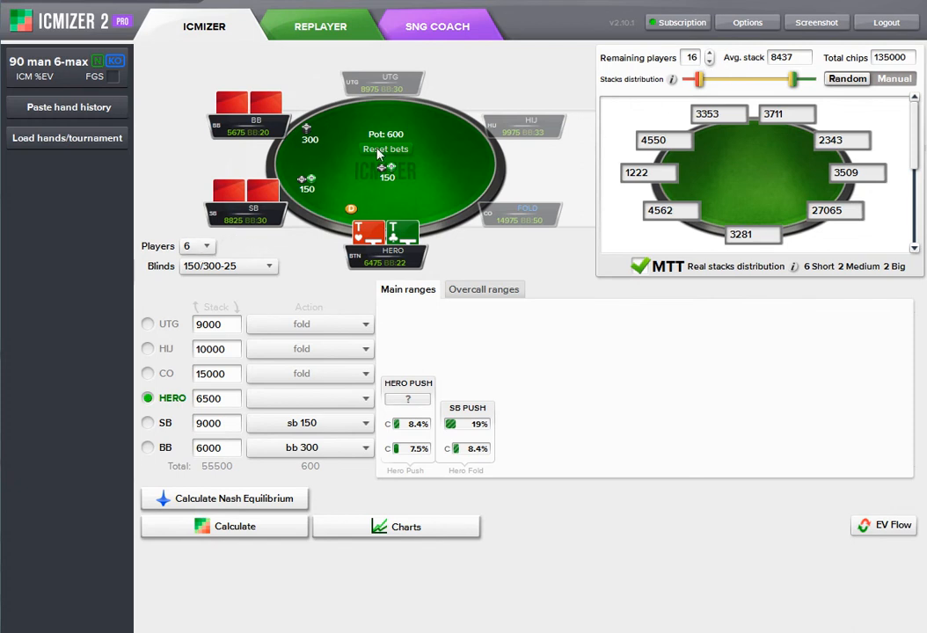
{"action": "mouse_move", "coordinate": [62, 81]}
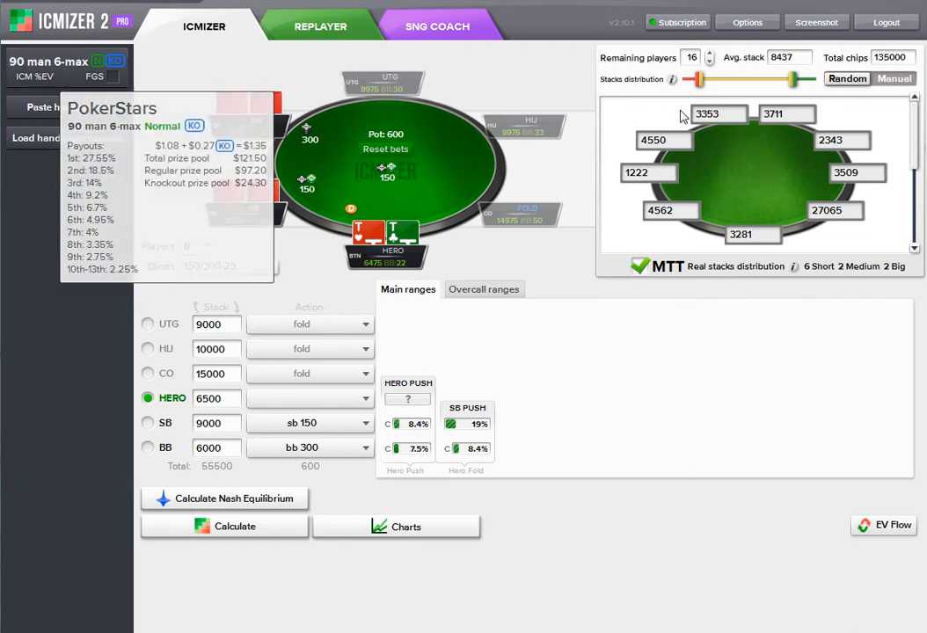
{"action": "left_click", "coordinate": [710, 62]}
{"action": "left_click", "coordinate": [710, 63]}
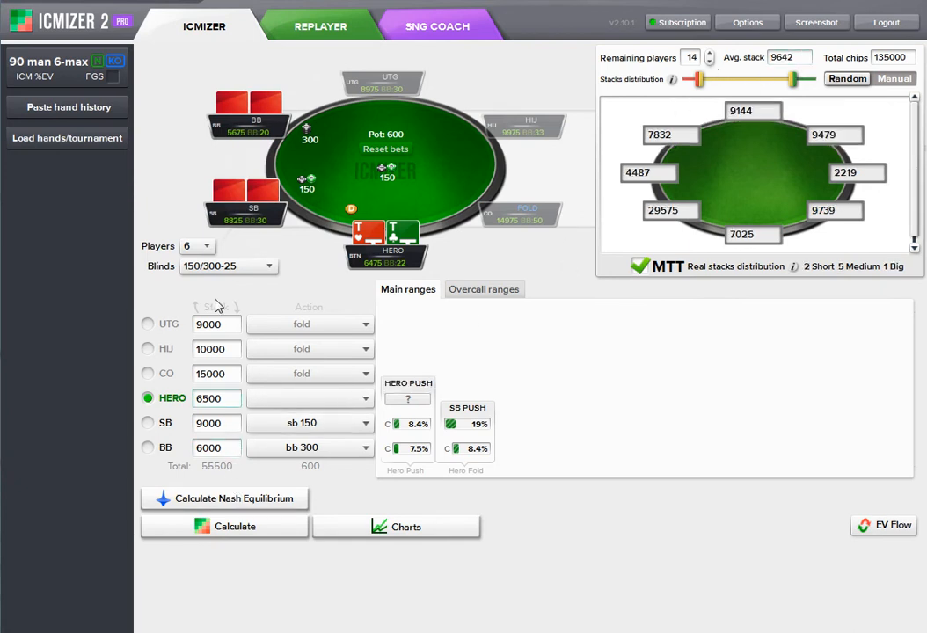
Seat the hero in the big blind, with blinds of 300/600-50 and the small blind pushing 9000
{"action": "left_click", "coordinate": [148, 448]}
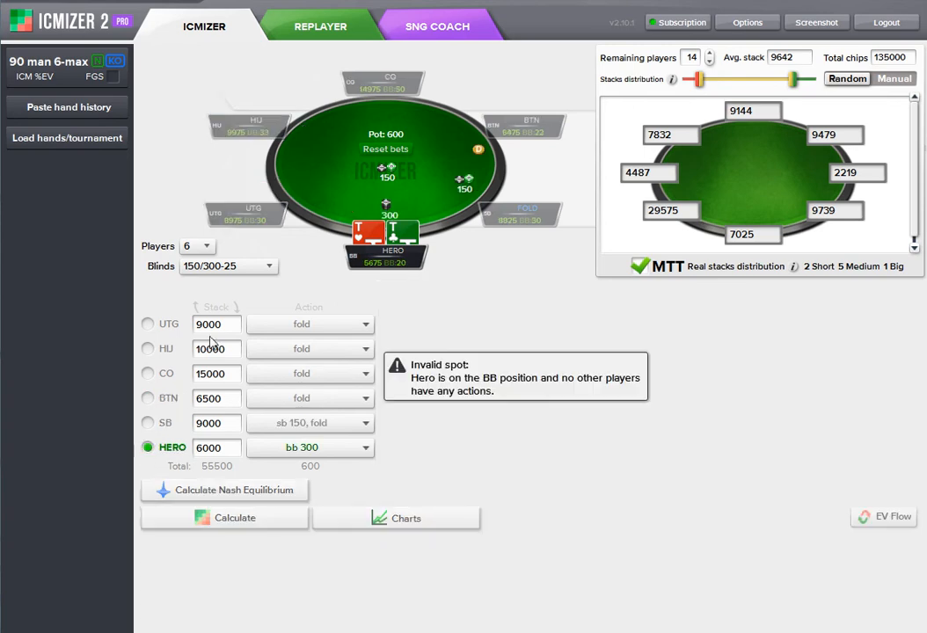
{"action": "left_click", "coordinate": [211, 265]}
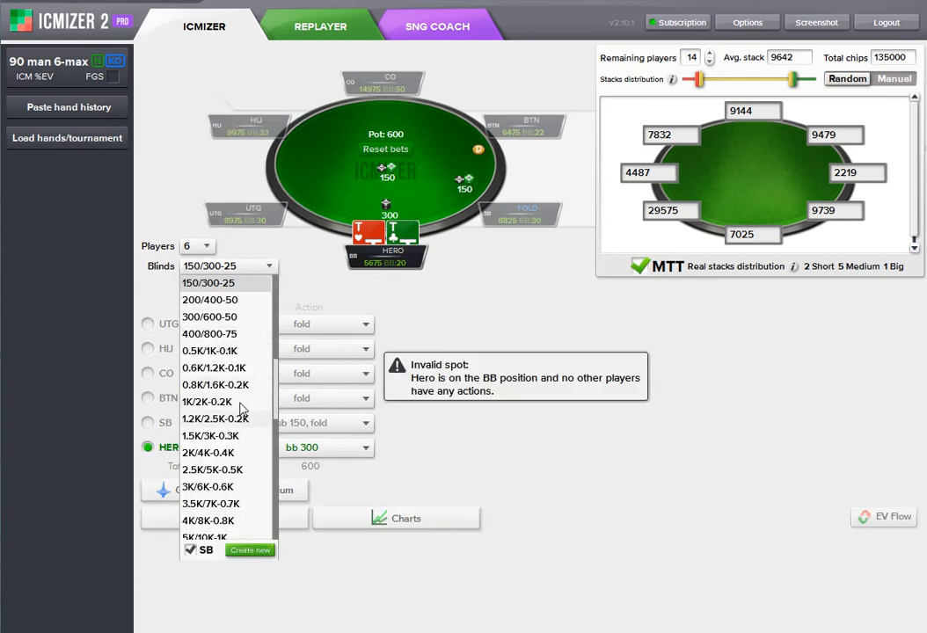
{"action": "left_click", "coordinate": [235, 339]}
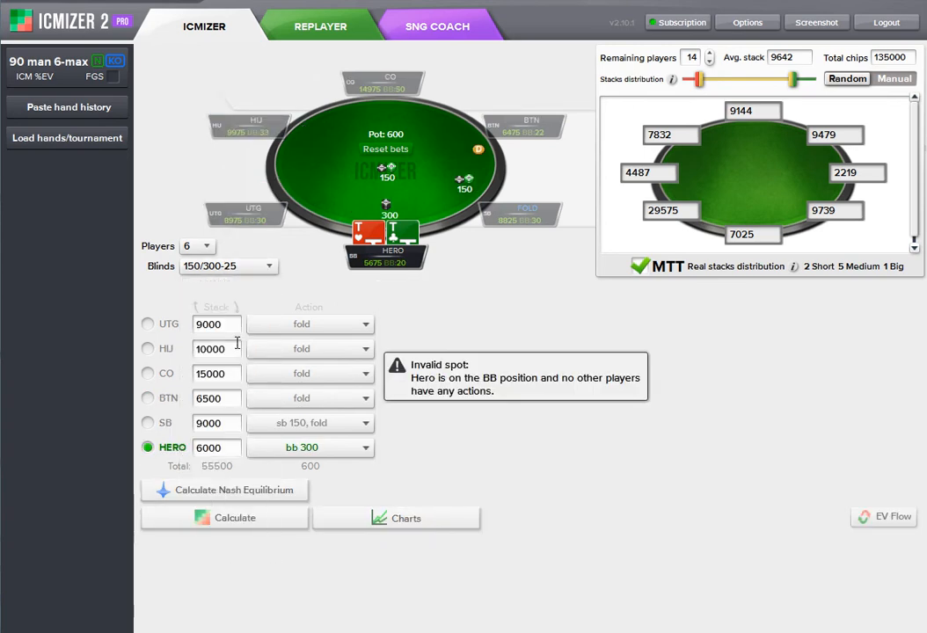
{"action": "left_click", "coordinate": [326, 418]}
{"action": "left_click", "coordinate": [341, 506]}
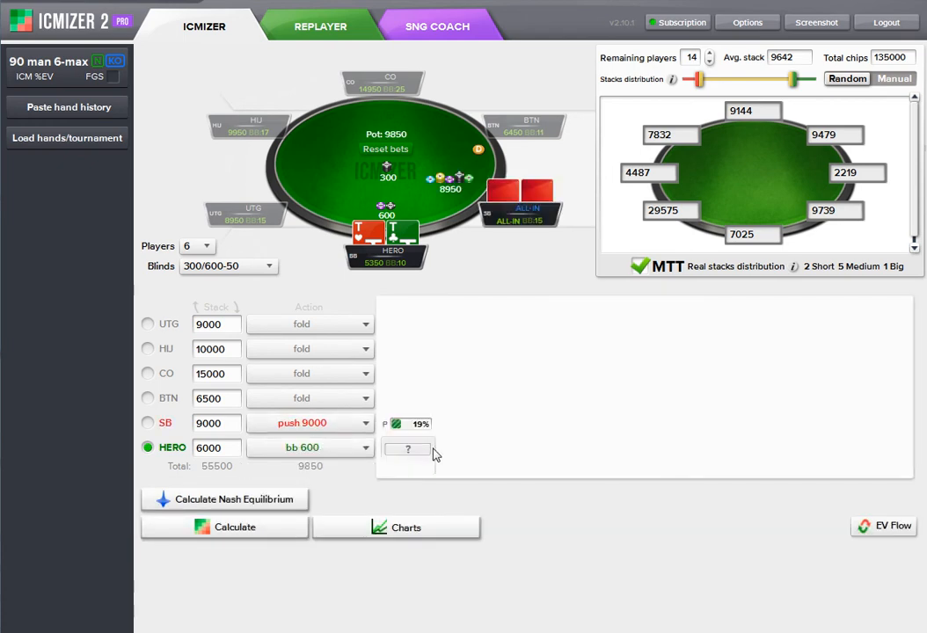
Calculate the Nash equilibrium for the hero facing the small blind's 9000 push and view the hero's hand-by-hand results
{"action": "left_click", "coordinate": [269, 505]}
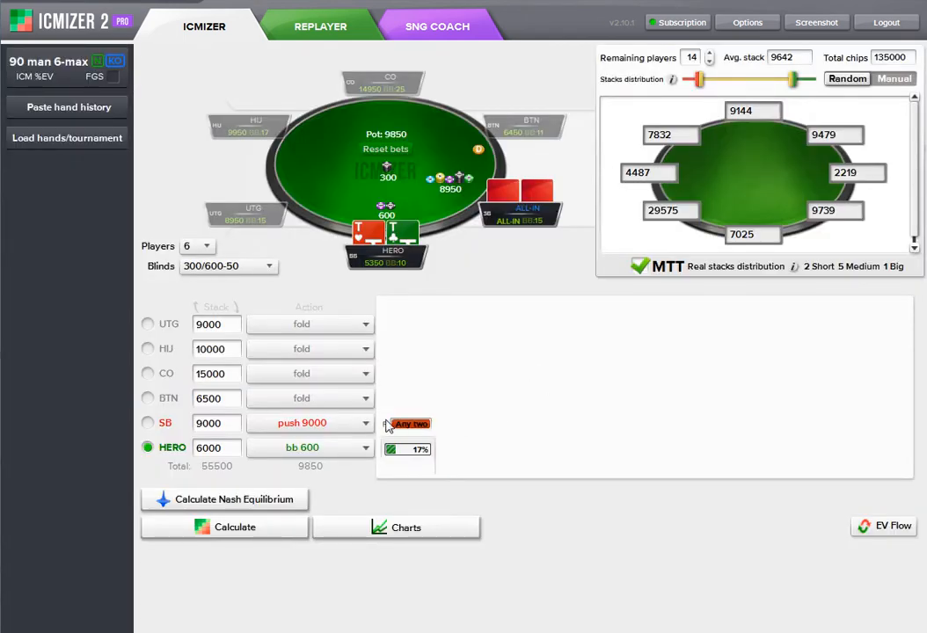
{"action": "mouse_move", "coordinate": [400, 425]}
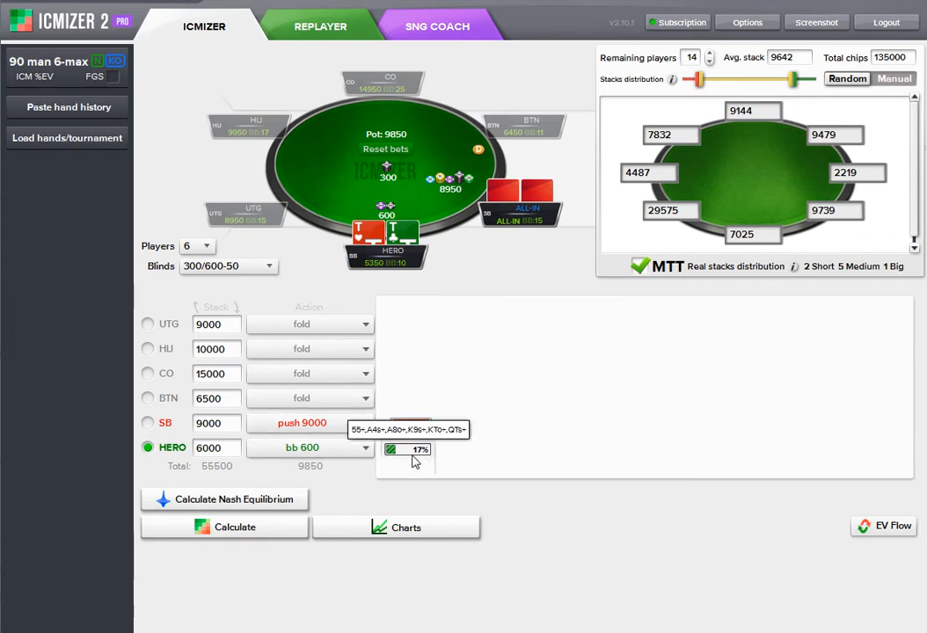
{"action": "left_click", "coordinate": [238, 532]}
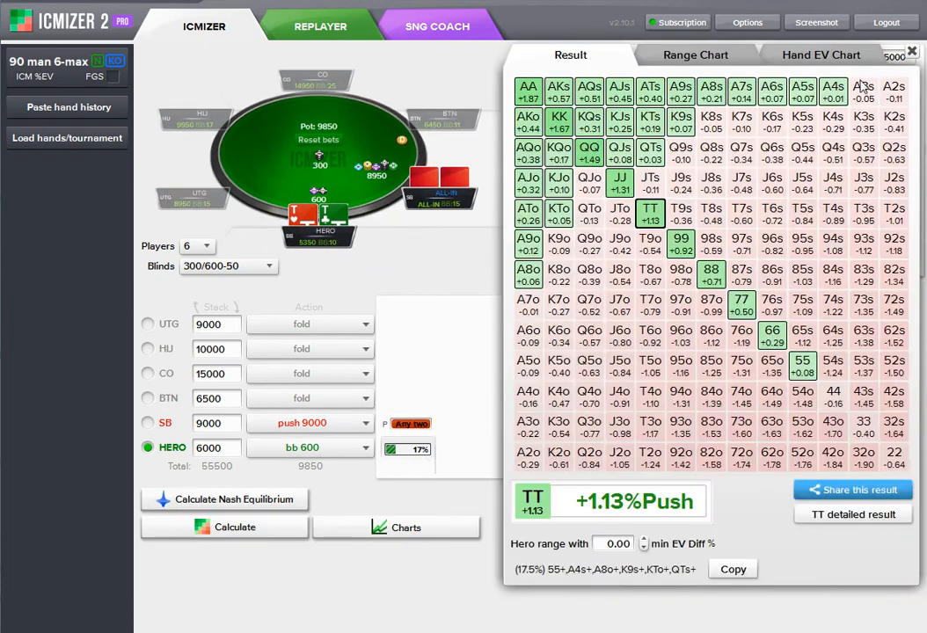
{"action": "left_click", "coordinate": [913, 53]}
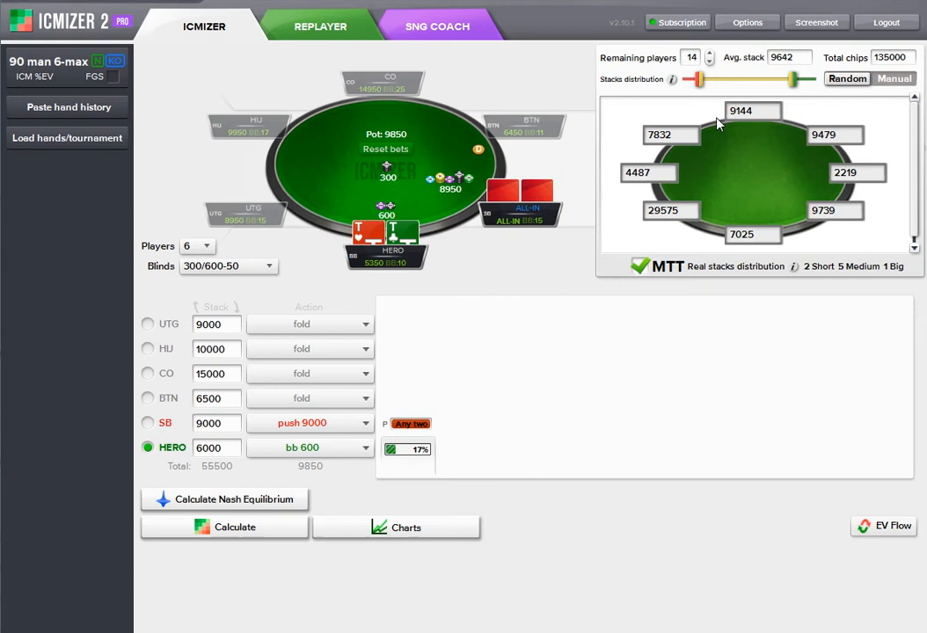
Reduce the remaining players to 13 and recalculate the Nash equilibrium for the same spot
{"action": "left_click", "coordinate": [710, 62]}
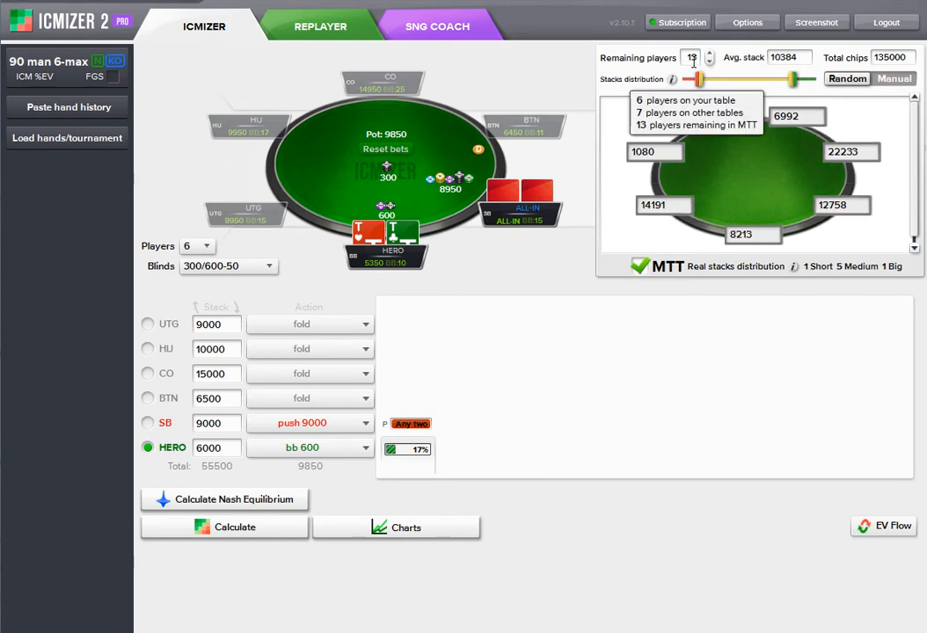
{"action": "left_click", "coordinate": [257, 501]}
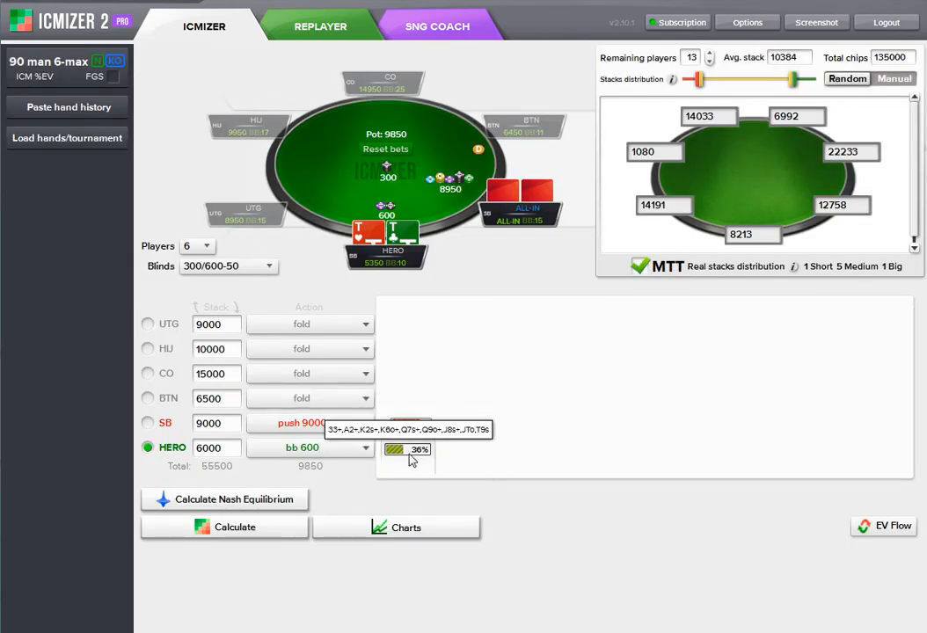
Set the small blind's stack to 6000 and the hero's stack to 9000
{"action": "double_click", "coordinate": [229, 447]}
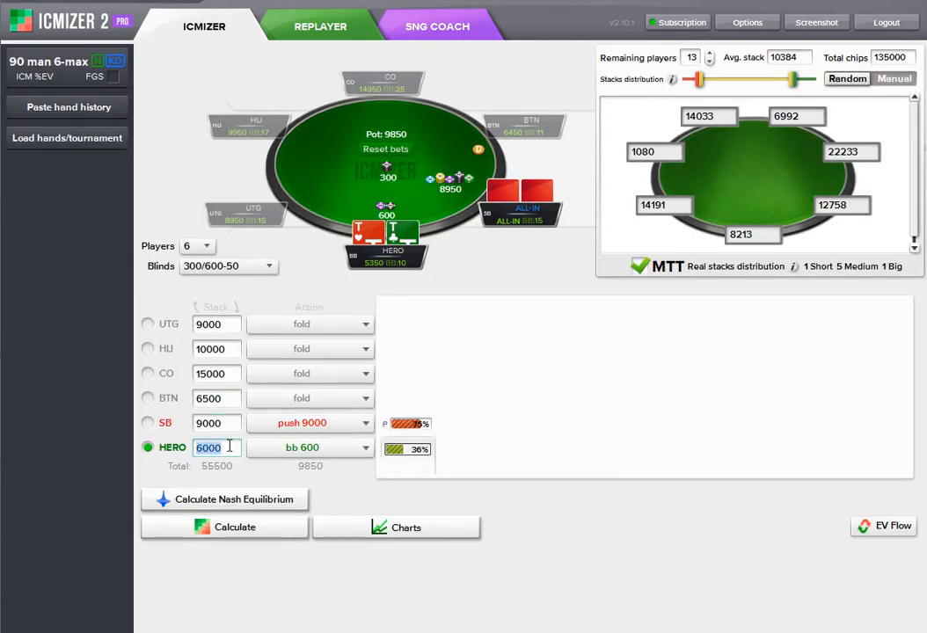
{"action": "double_click", "coordinate": [213, 424]}
{"action": "type", "text": "6"}
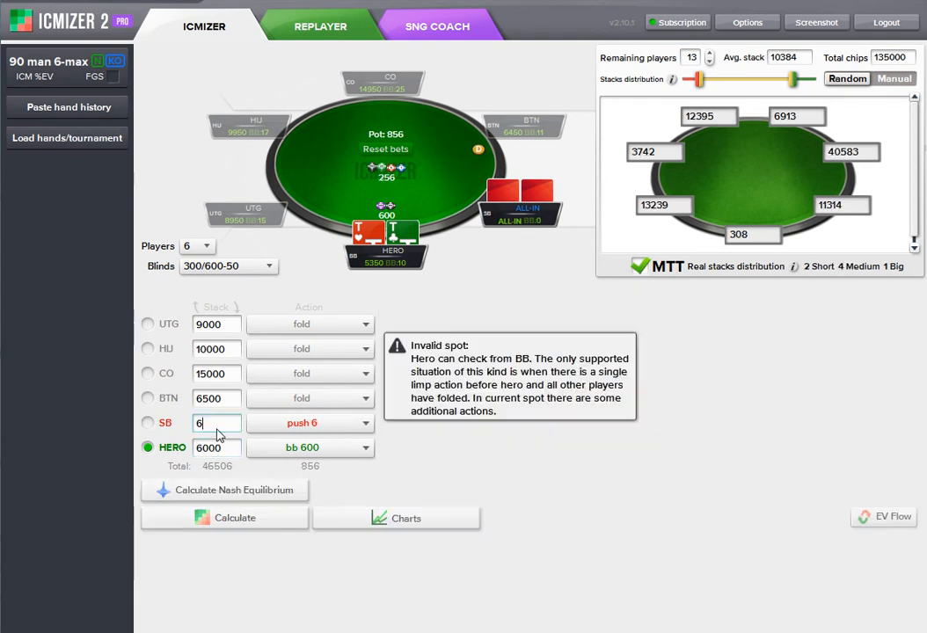
{"action": "type", "text": "000"}
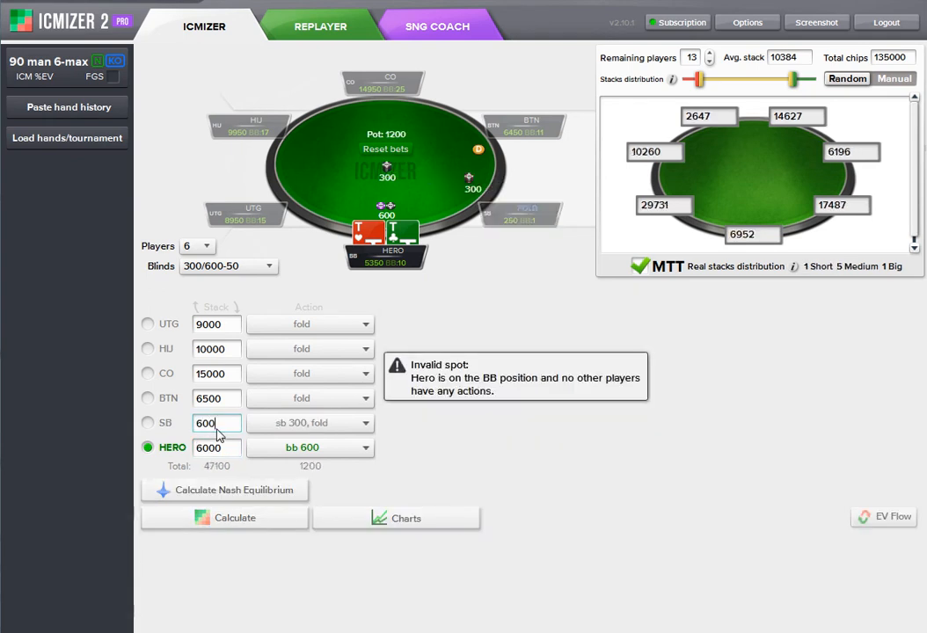
{"action": "key", "text": "Tab"}
{"action": "type", "text": "9000"}
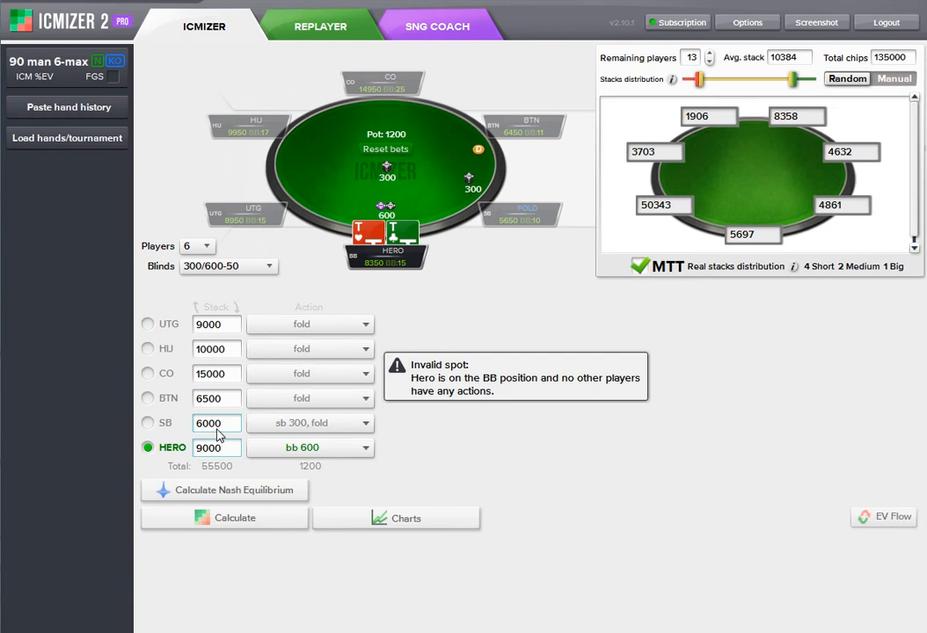
Set the remaining players to 14 and calculate Nash ranges with the small blind pushing all-in for 6000
{"action": "left_click", "coordinate": [709, 53]}
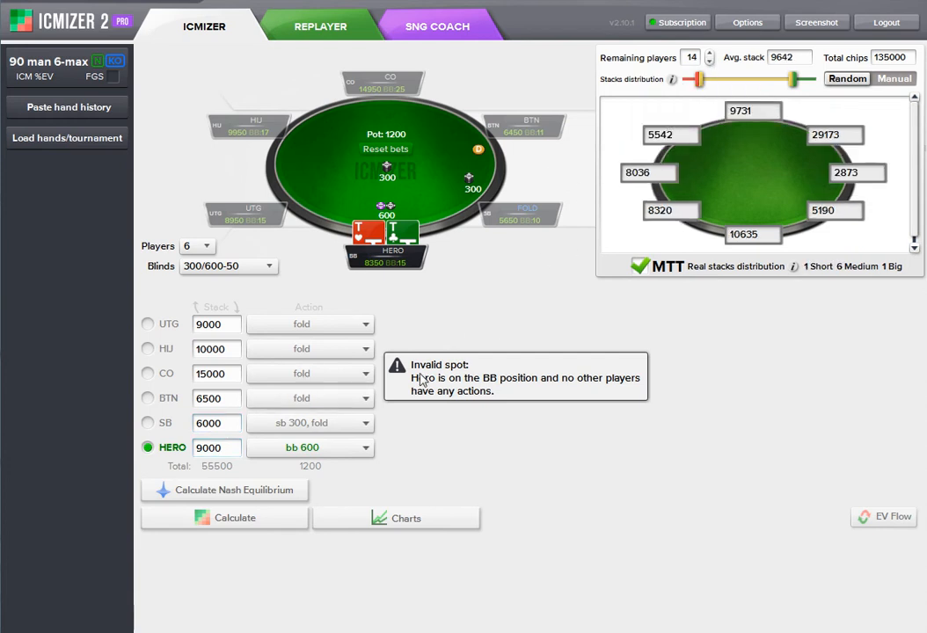
{"action": "left_click", "coordinate": [290, 429]}
{"action": "left_click", "coordinate": [333, 508]}
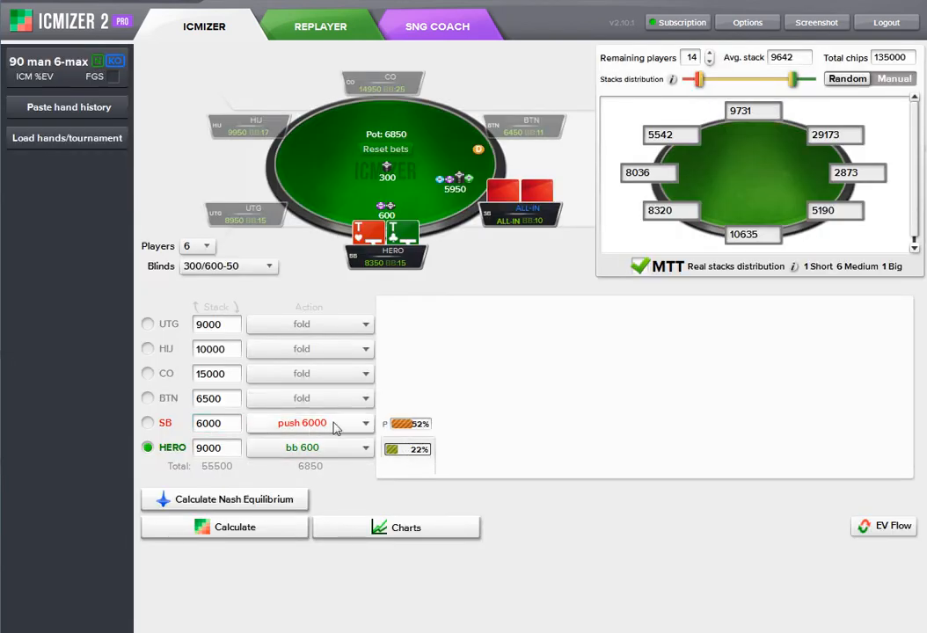
Change the small blind's pushing range to Any two
{"action": "left_click", "coordinate": [409, 427]}
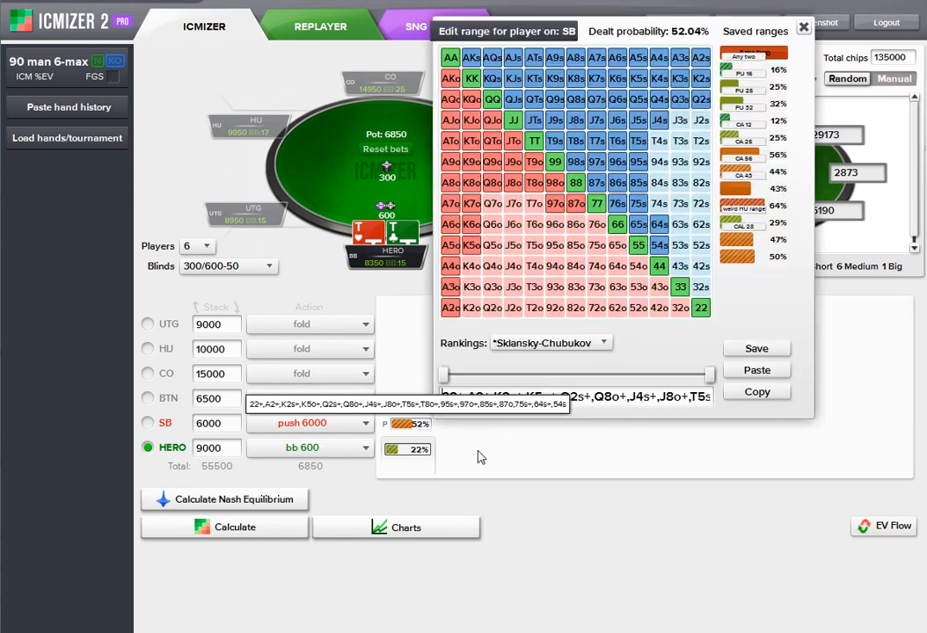
{"action": "left_click_drag", "start_coordinate": [446, 380], "coordinate": [417, 377]}
{"action": "left_click", "coordinate": [409, 400]}
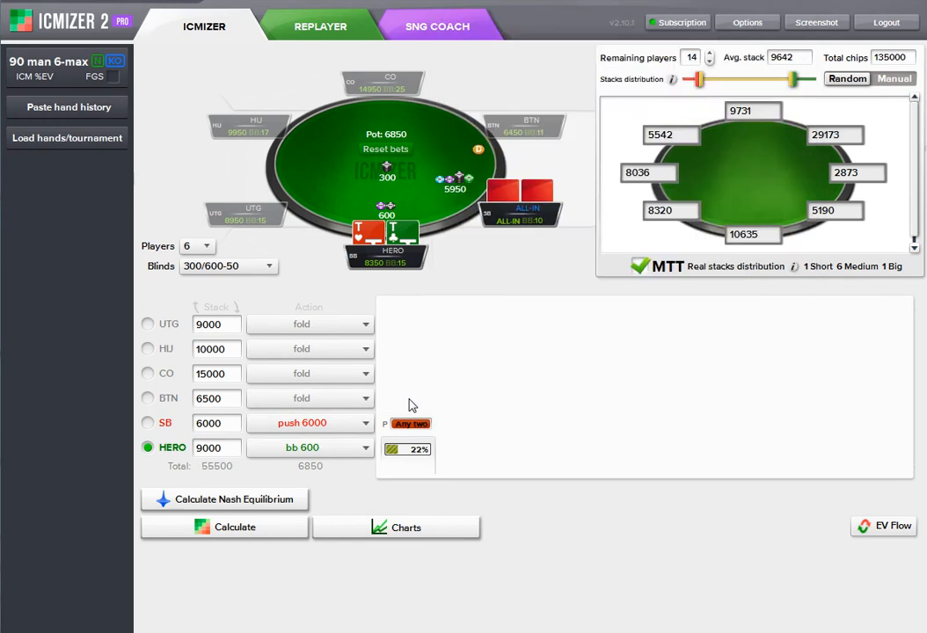
Calculate the hero's results against the any-two push and check the hand 99
{"action": "left_click", "coordinate": [236, 536]}
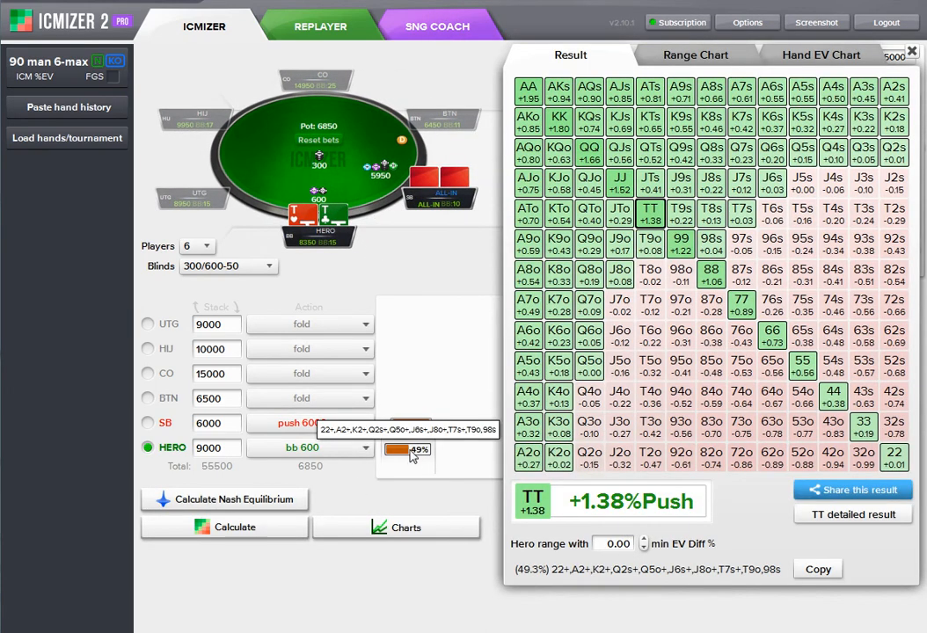
{"action": "left_click", "coordinate": [680, 244]}
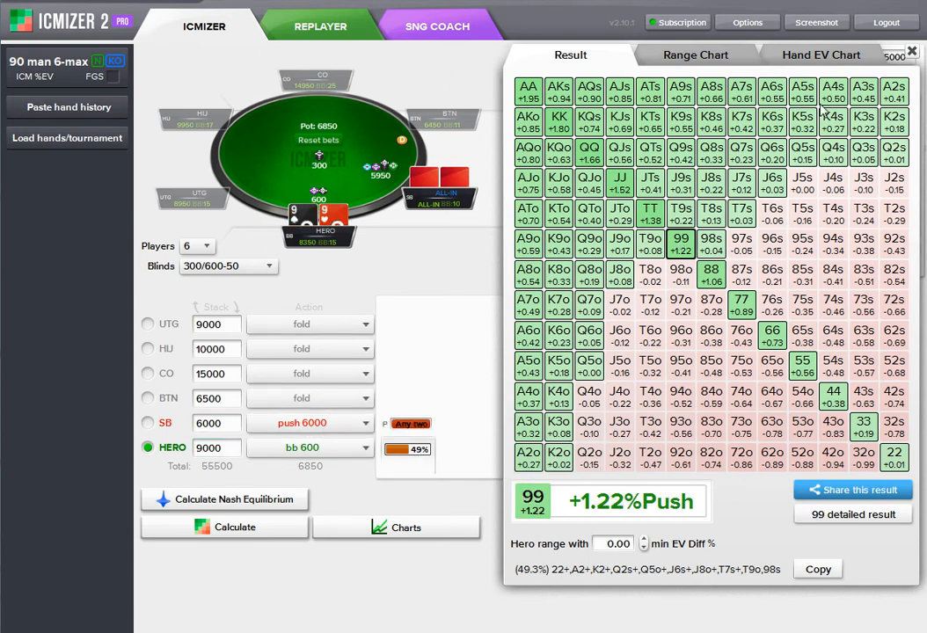
{"action": "left_click", "coordinate": [912, 51]}
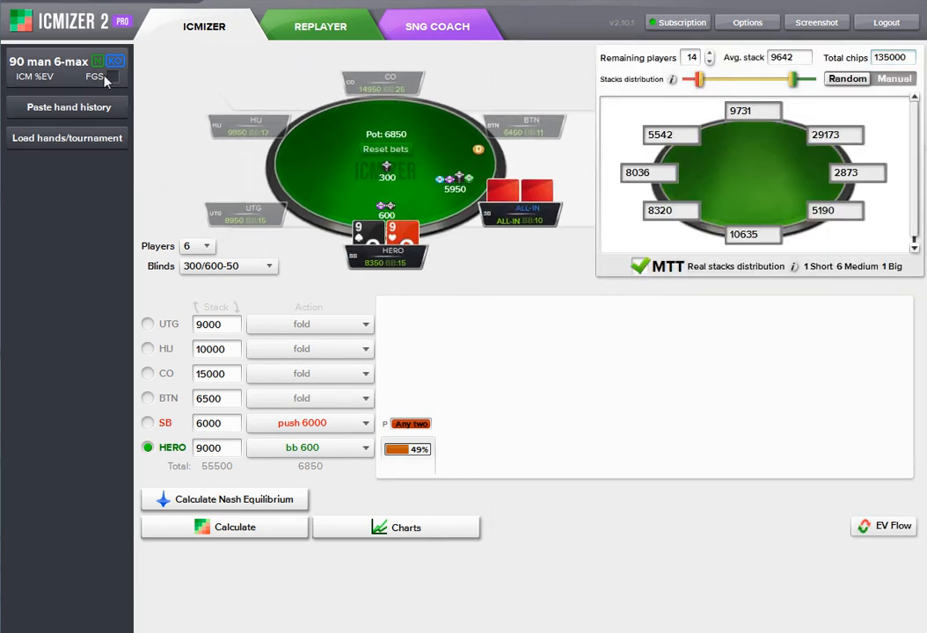
Enable FGS1, calculate the hero's results against the any-two push, and run the FGS1 Nash equilibrium
{"action": "mouse_move", "coordinate": [112, 81]}
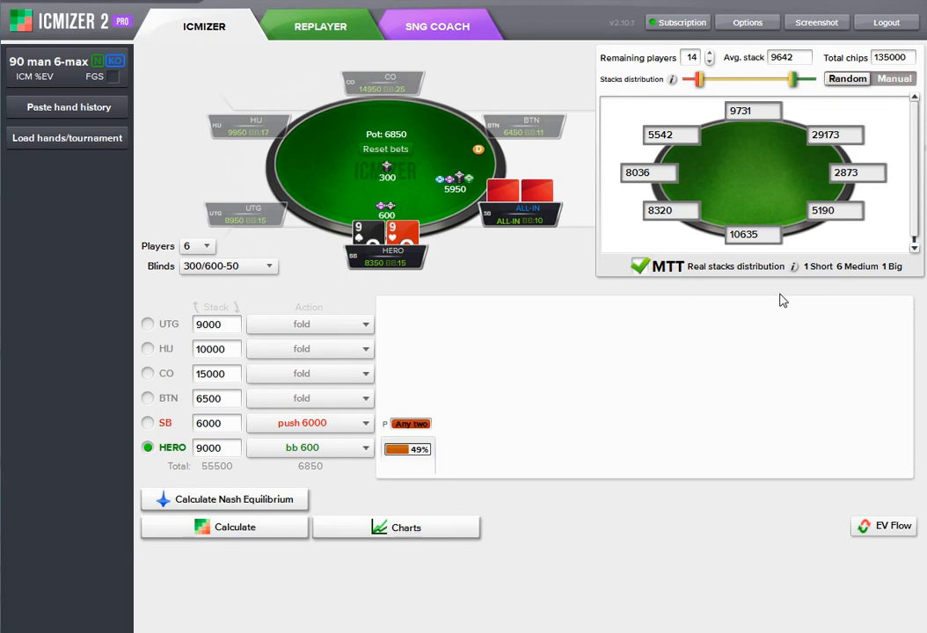
{"action": "left_click", "coordinate": [111, 77]}
{"action": "mouse_move", "coordinate": [111, 80]}
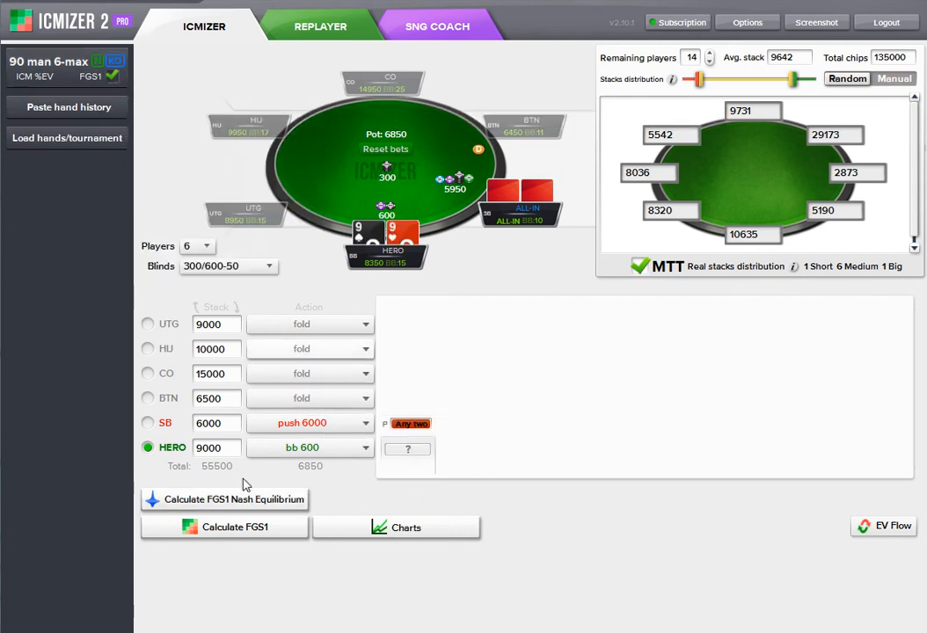
{"action": "left_click", "coordinate": [246, 528]}
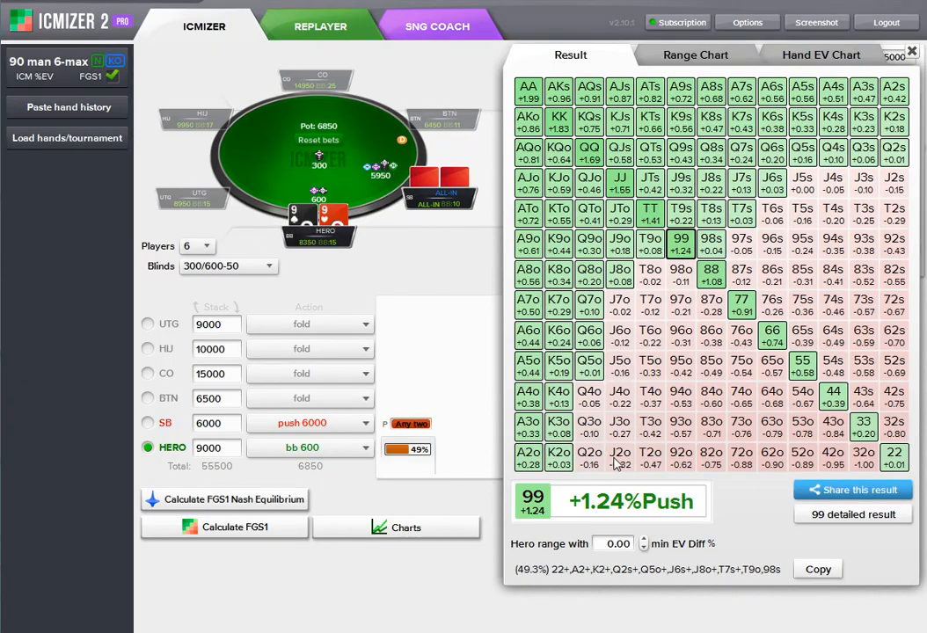
{"action": "left_click", "coordinate": [269, 502]}
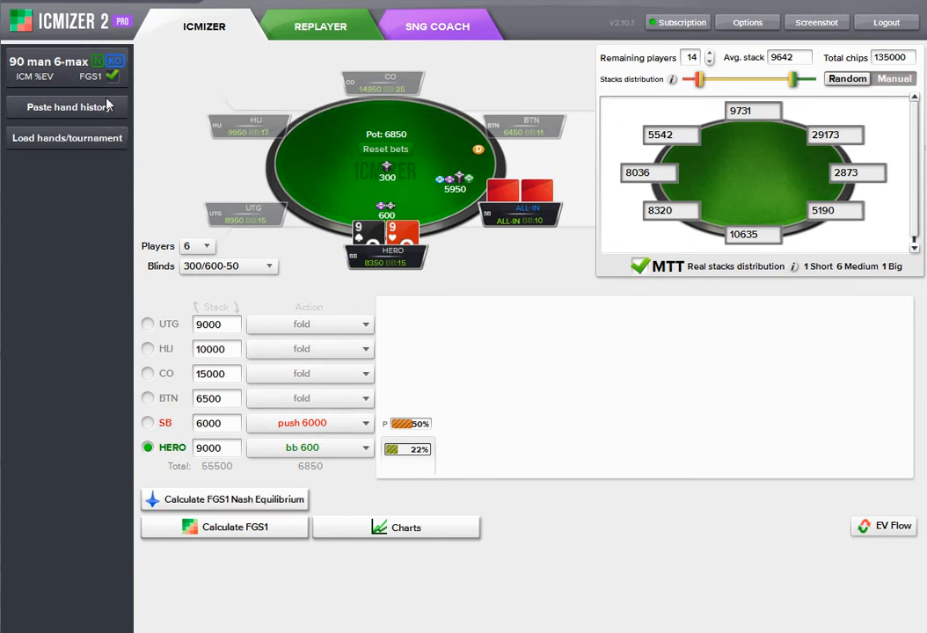
Increase the table to 9 players, turn off MTT mode and reset the bets
{"action": "left_click", "coordinate": [197, 246]}
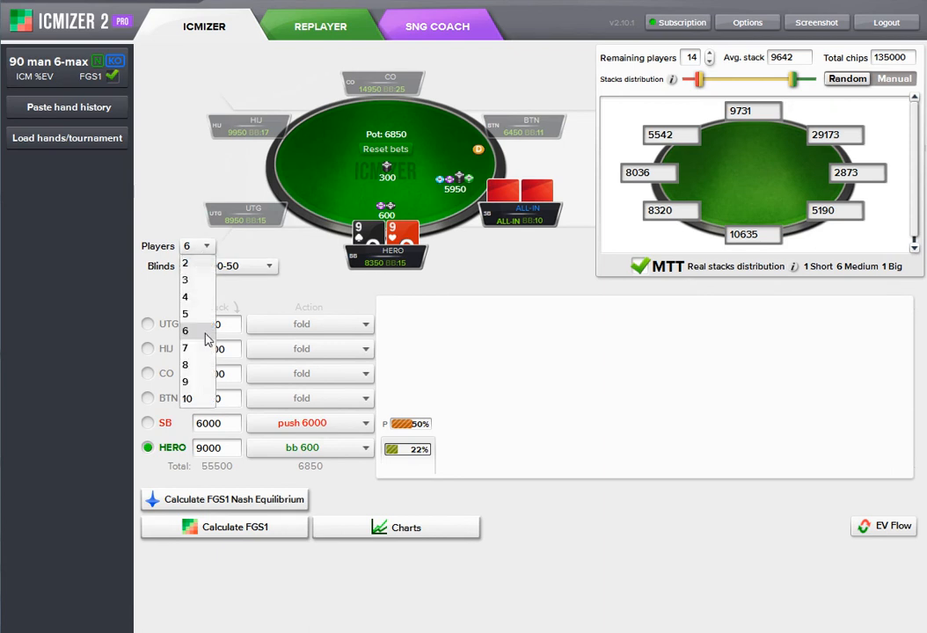
{"action": "left_click", "coordinate": [186, 382]}
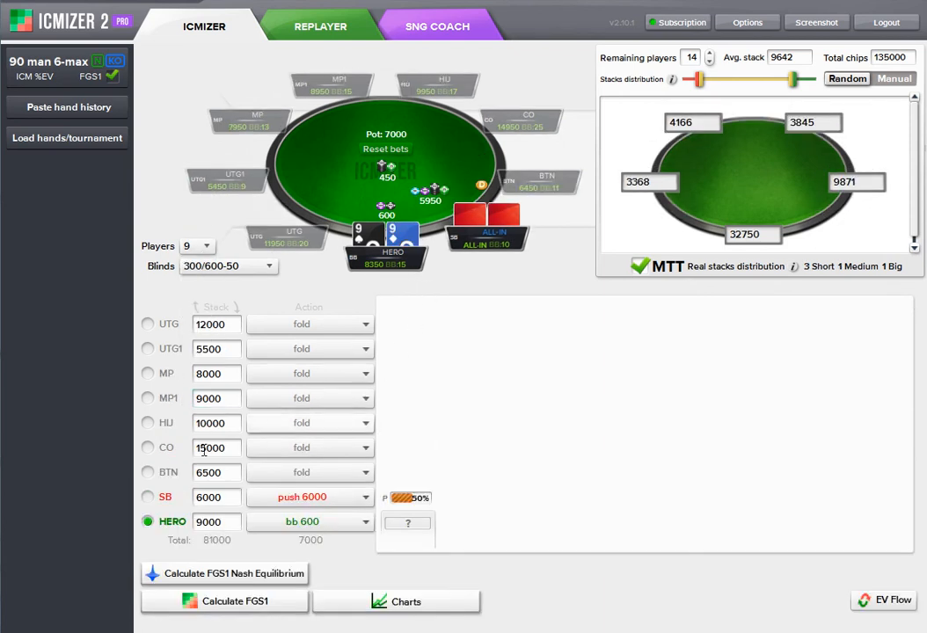
{"action": "left_click", "coordinate": [637, 267]}
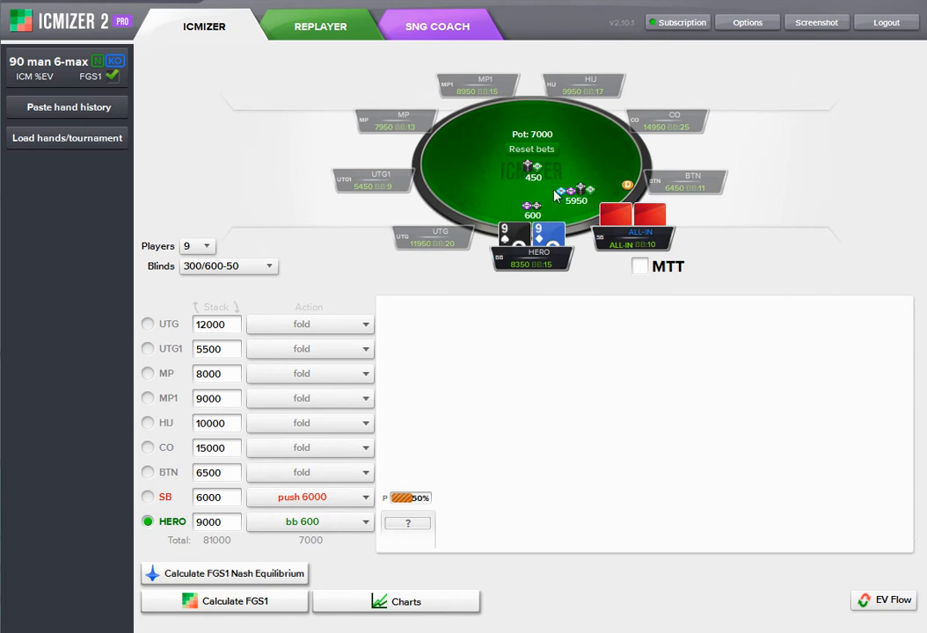
{"action": "left_click", "coordinate": [532, 153]}
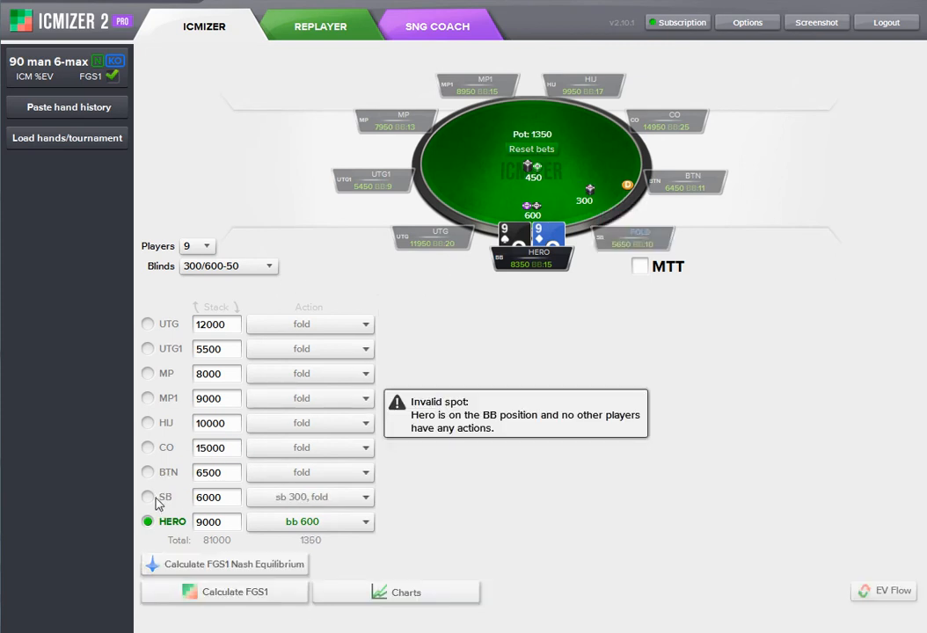
Seat the hero in the small blind betting 1200, with the big blind pushing all-in for 9000, and calculate the Nash ranges
{"action": "left_click", "coordinate": [149, 497]}
{"action": "left_click", "coordinate": [303, 498]}
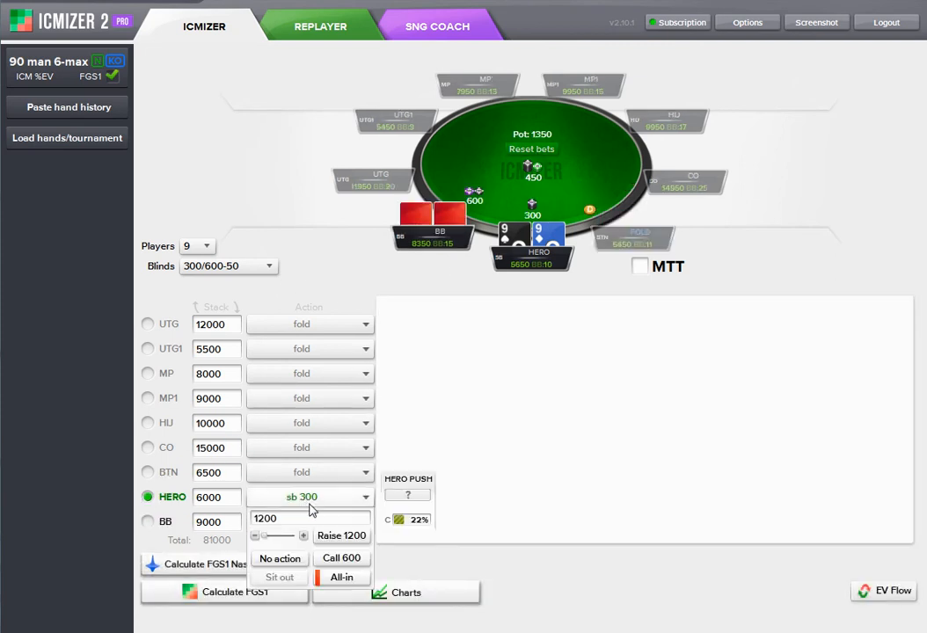
{"action": "left_click", "coordinate": [342, 536]}
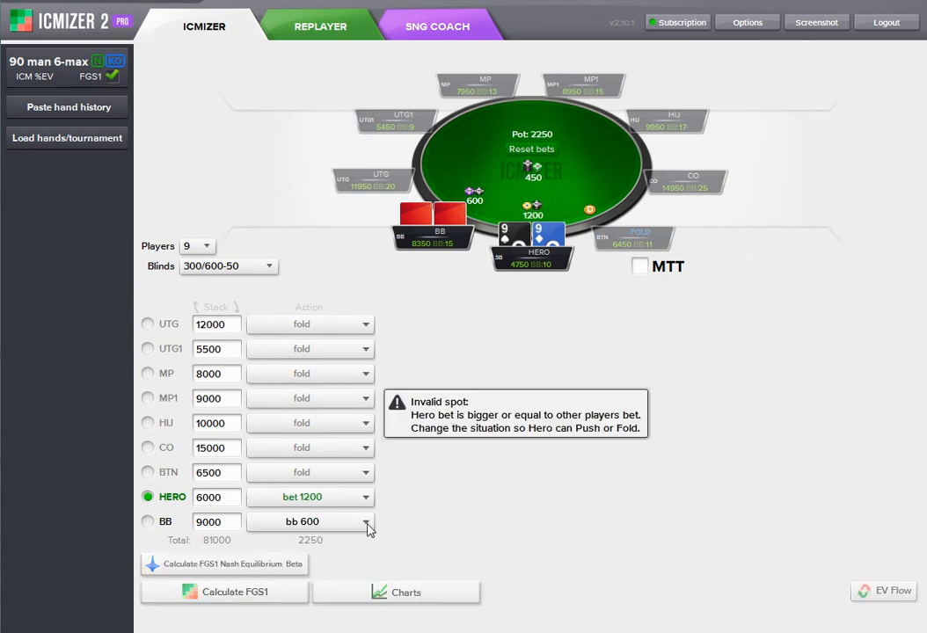
{"action": "left_click", "coordinate": [324, 523]}
{"action": "left_click", "coordinate": [343, 602]}
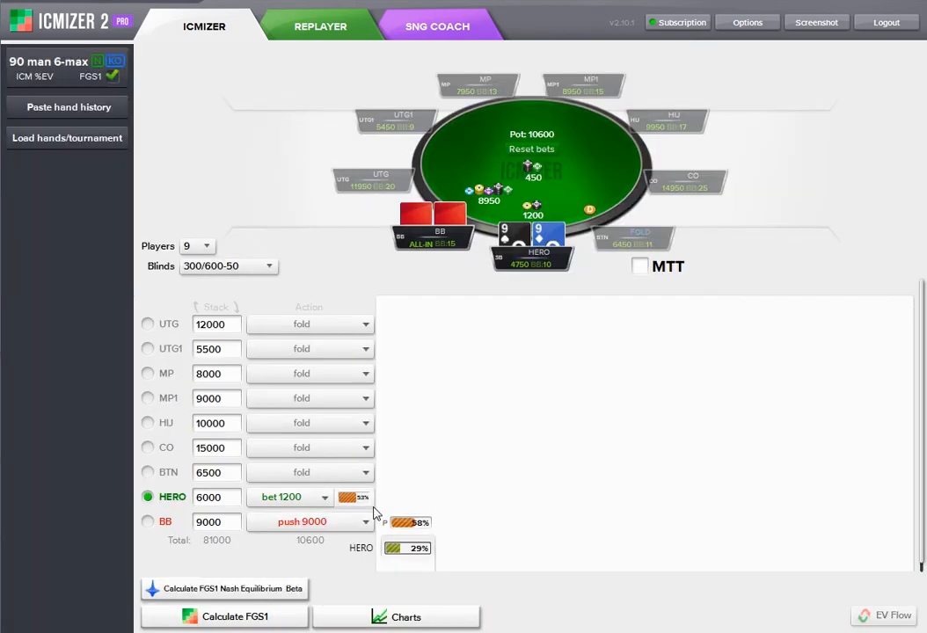
Calculate the hero's FGS1 results against the big blind's push and check the hands T9o, 99 and K6o
{"action": "mouse_move", "coordinate": [433, 554]}
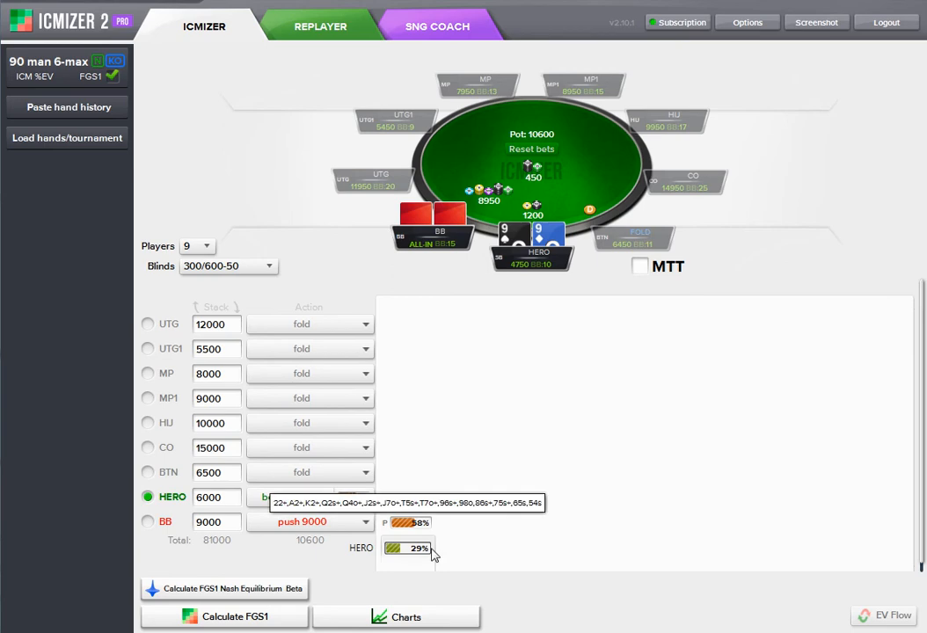
{"action": "left_click", "coordinate": [262, 616]}
{"action": "left_click", "coordinate": [654, 236]}
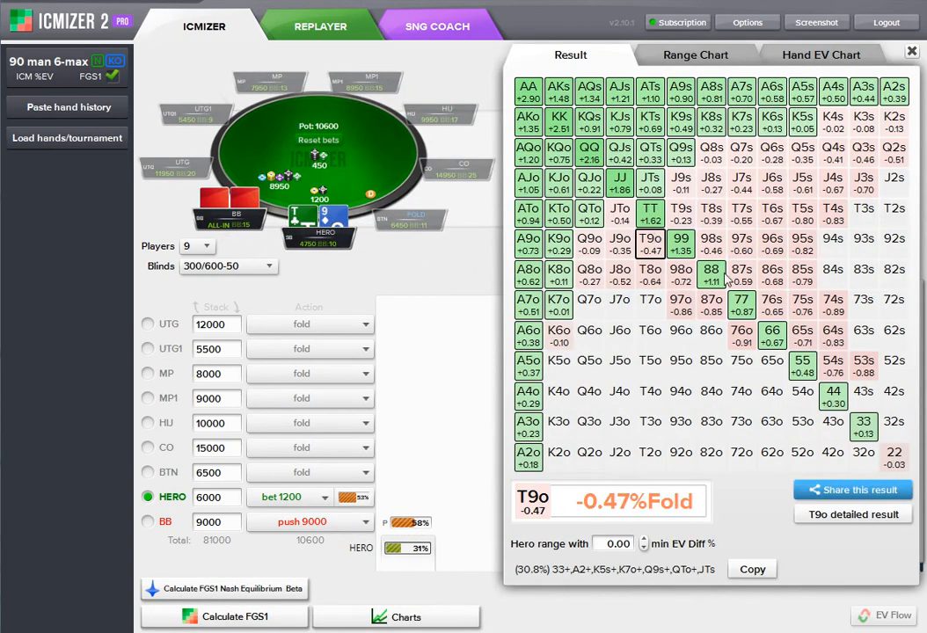
{"action": "left_click", "coordinate": [683, 248]}
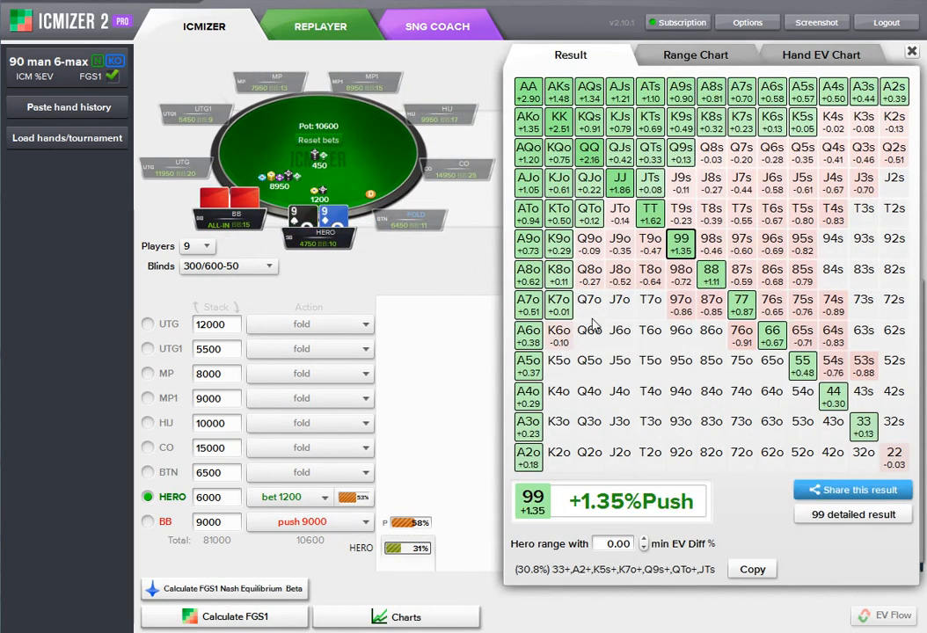
{"action": "left_click", "coordinate": [560, 334]}
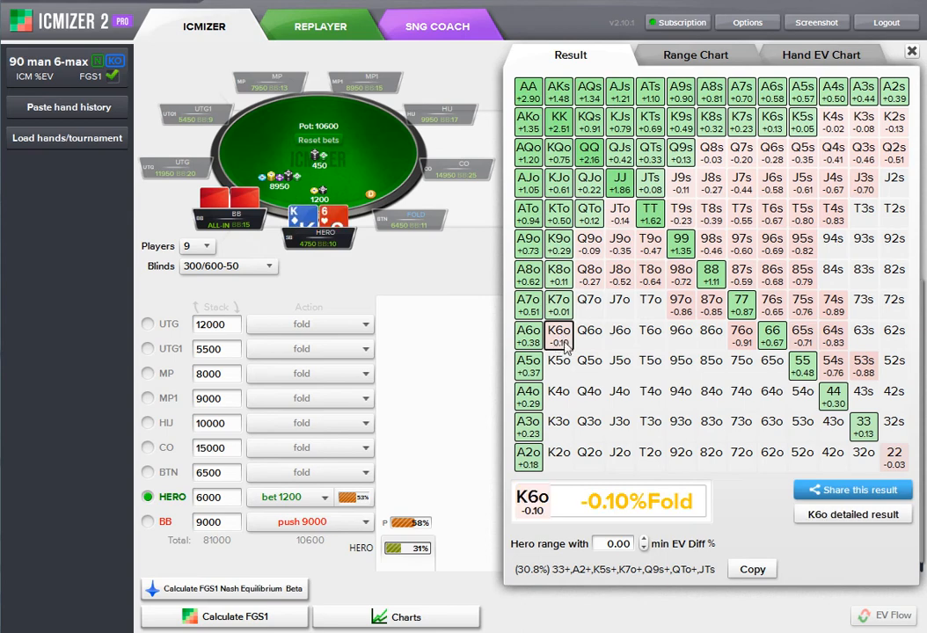
Review the hero's range for the 1200 bet and check the results for J8o and 87o
{"action": "left_click", "coordinate": [368, 504]}
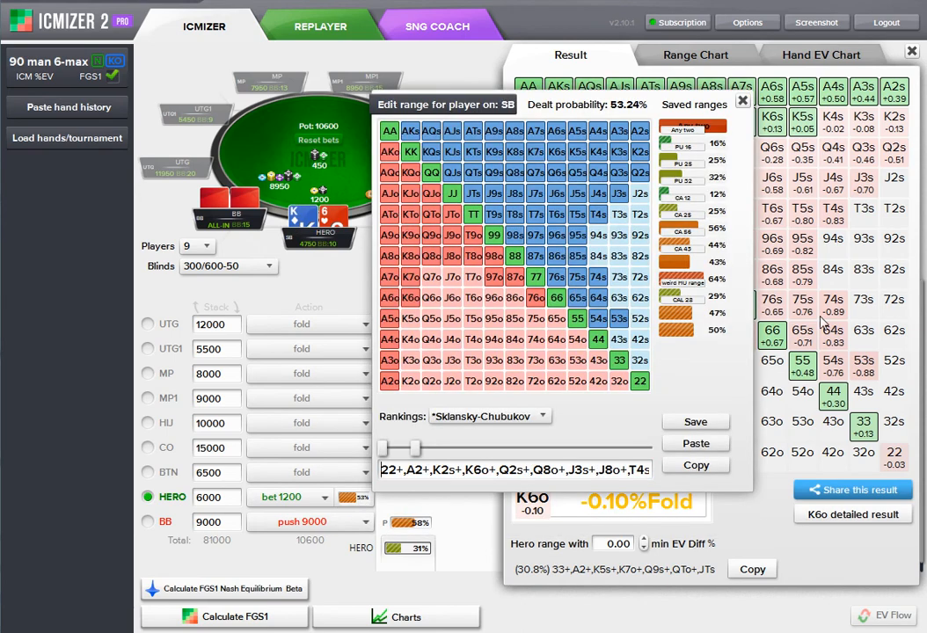
{"action": "left_click", "coordinate": [820, 317]}
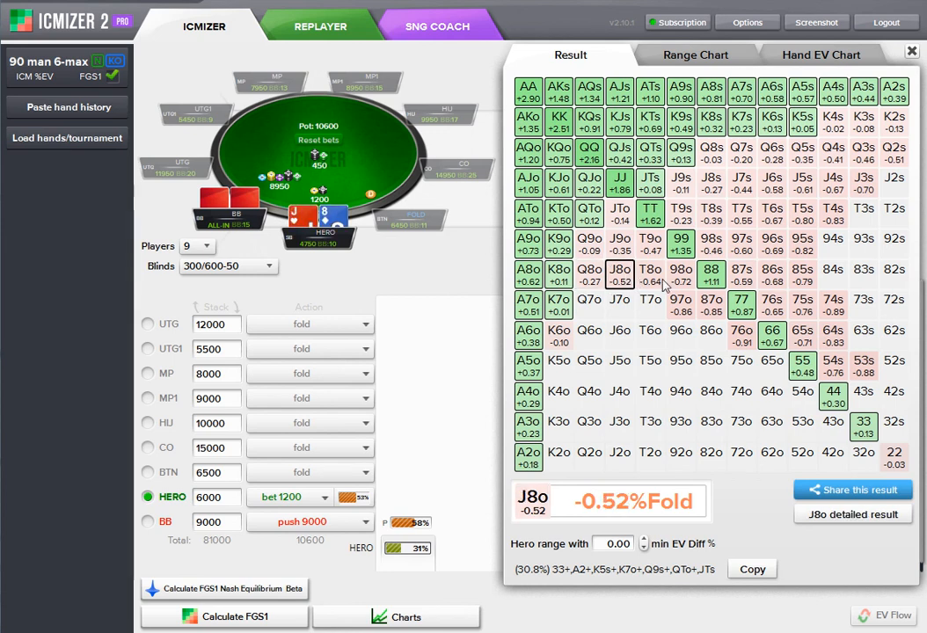
{"action": "left_click", "coordinate": [711, 303]}
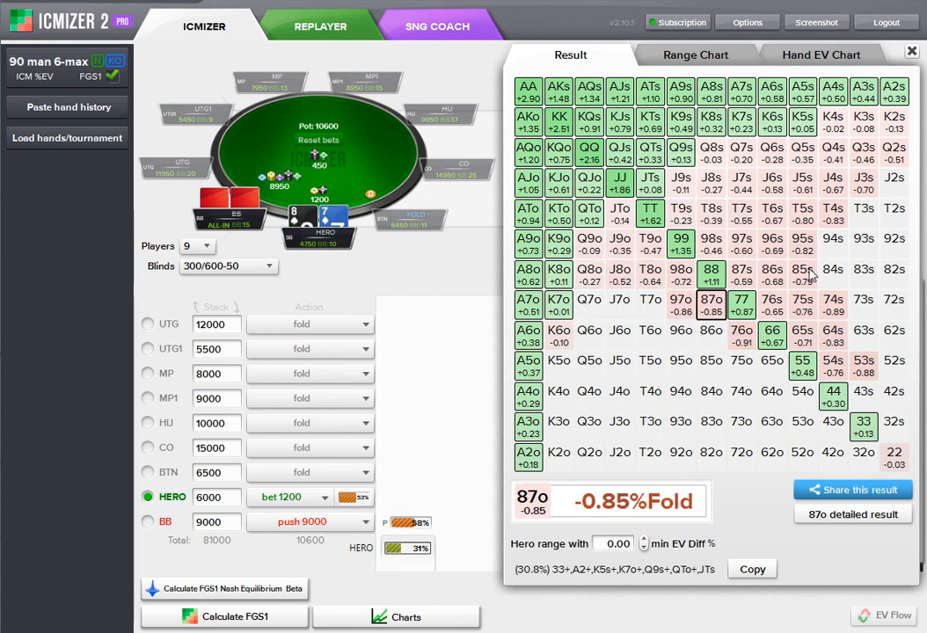
Widen the hero's 1200 bet range to any two cards and recalculate the hero's FGS1 results against the big blind's push
{"action": "left_click", "coordinate": [360, 499]}
{"action": "left_click_drag", "start_coordinate": [423, 455], "coordinate": [680, 464]}
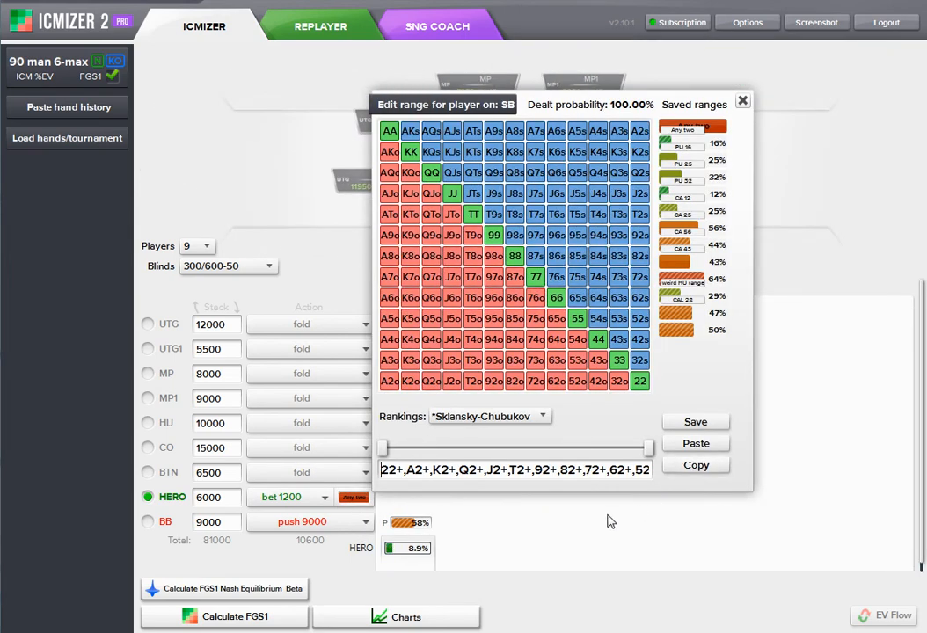
{"action": "left_click", "coordinate": [263, 617]}
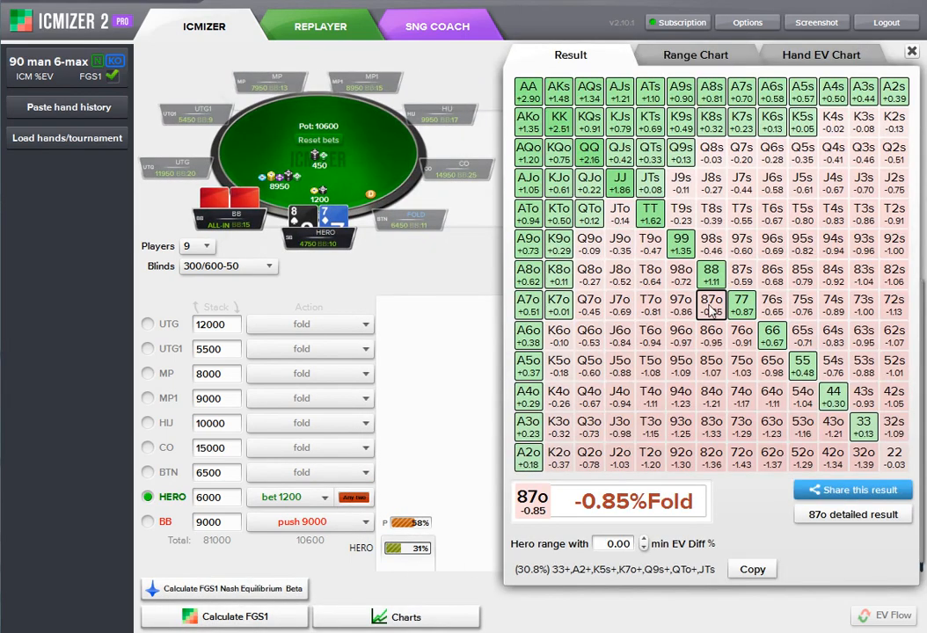
{"action": "left_click", "coordinate": [913, 52]}
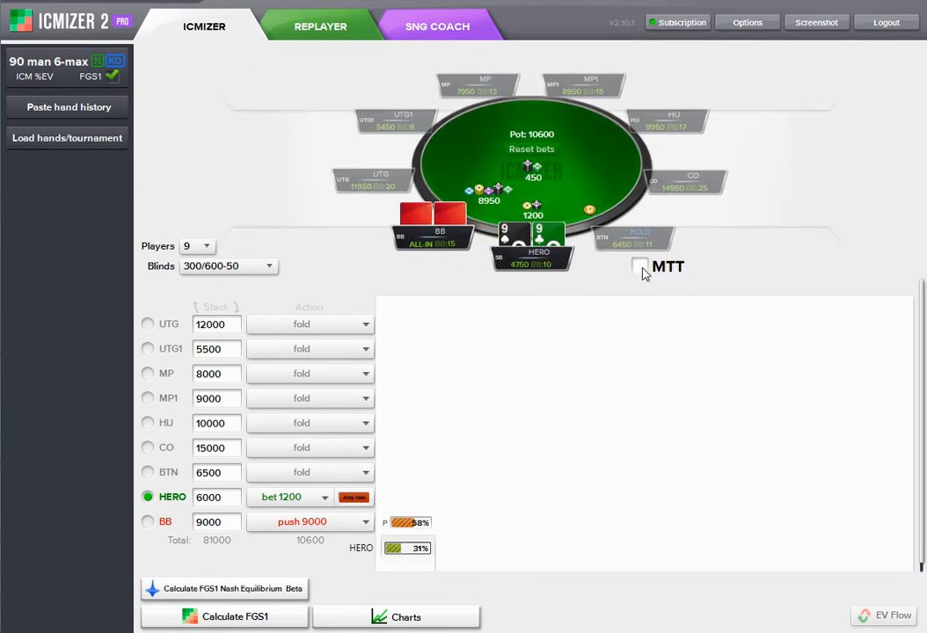
Turn on MTT mode and set up a fresh spot with the hero in the cutoff and all bets reset
{"action": "left_click", "coordinate": [639, 267]}
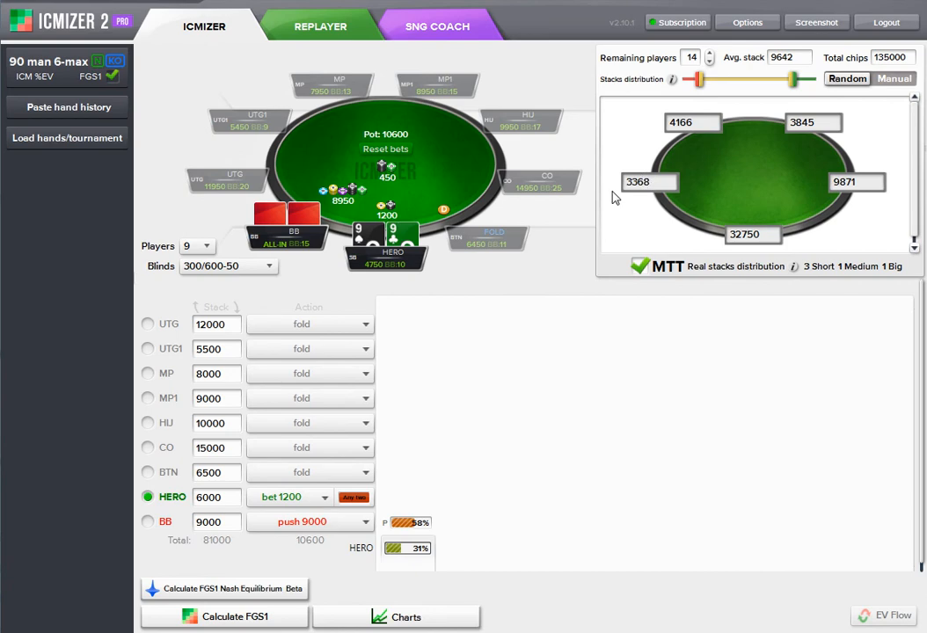
{"action": "left_click", "coordinate": [148, 449]}
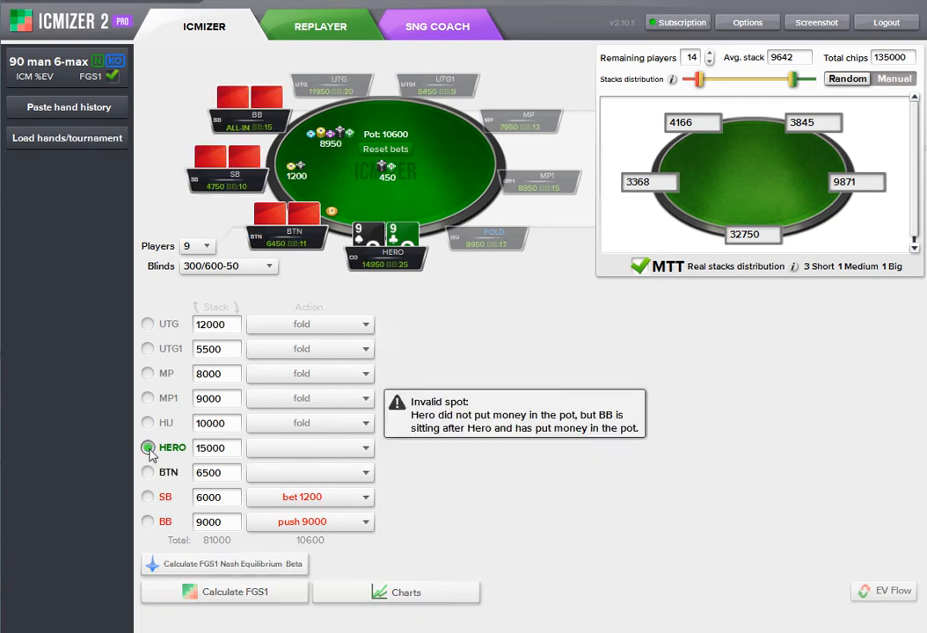
{"action": "left_click", "coordinate": [386, 150]}
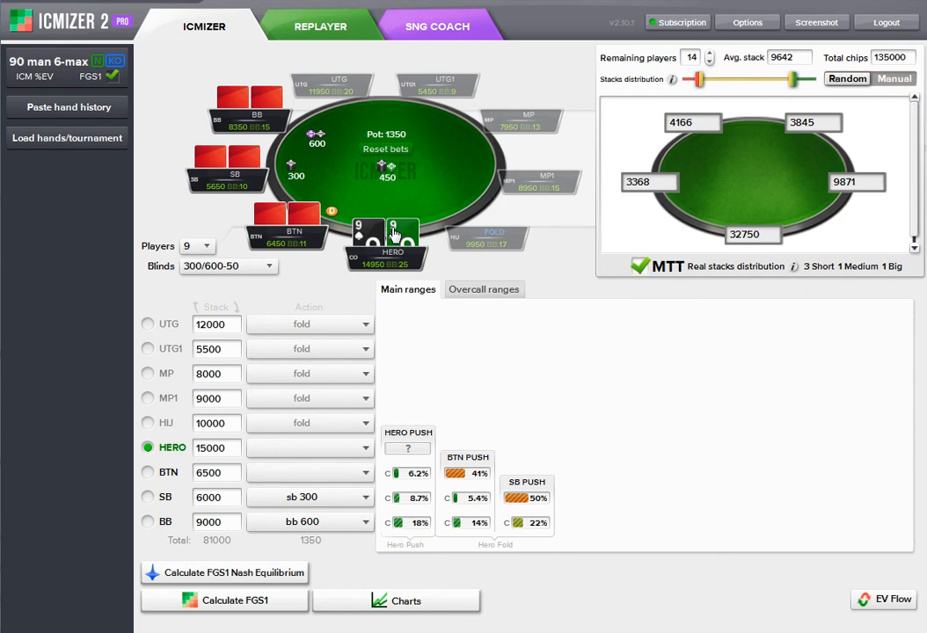
{"action": "left_click", "coordinate": [632, 269]}
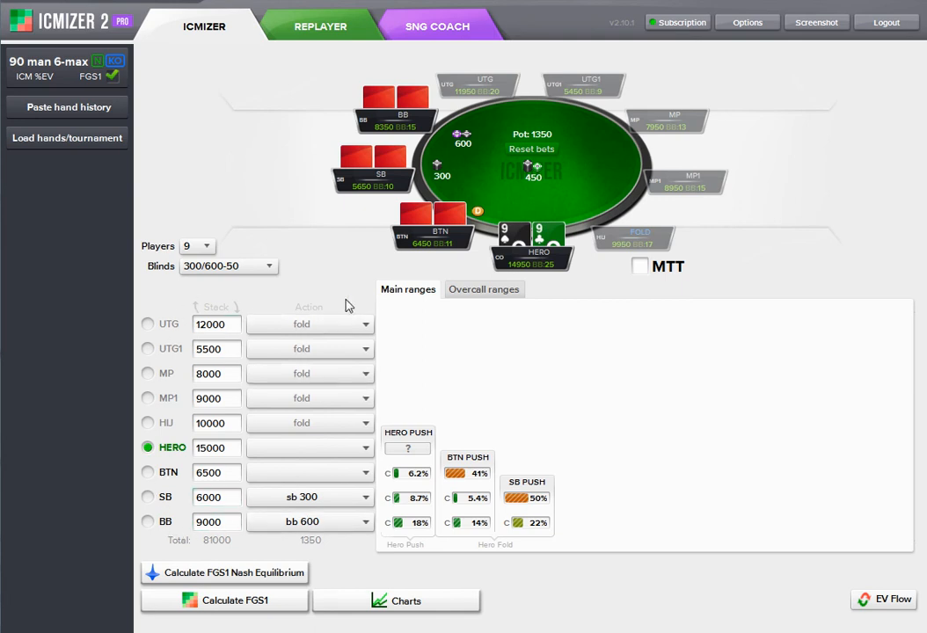
{"action": "left_click", "coordinate": [639, 265]}
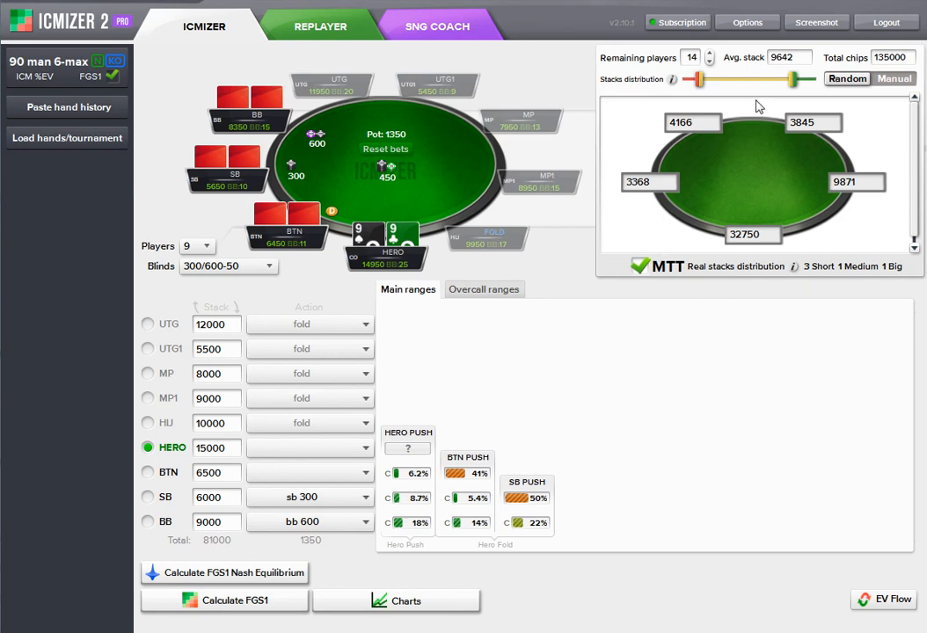
Set the tournament's total chips to 1500000 and the remaining players to 100
{"action": "double_click", "coordinate": [882, 56]}
{"action": "type", "text": "150000"}
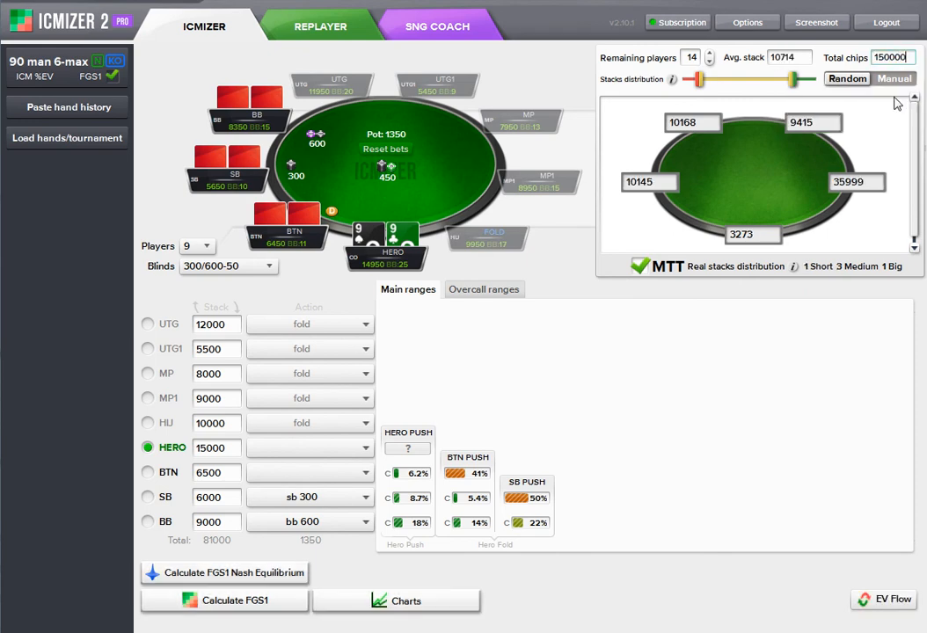
{"action": "type", "text": "0"}
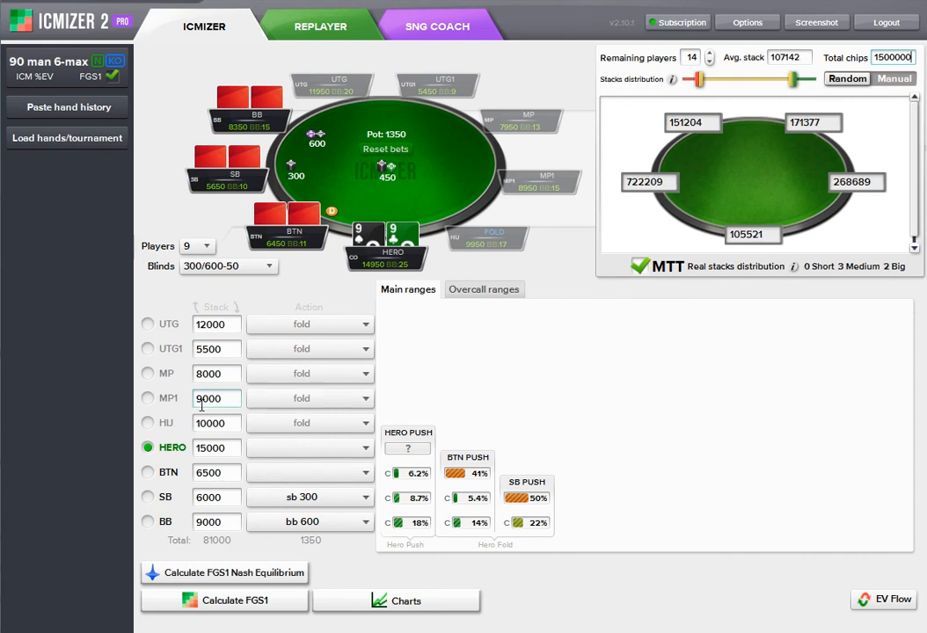
{"action": "left_click_drag", "start_coordinate": [710, 54], "coordinate": [710, 55]}
{"action": "left_click", "coordinate": [692, 59]}
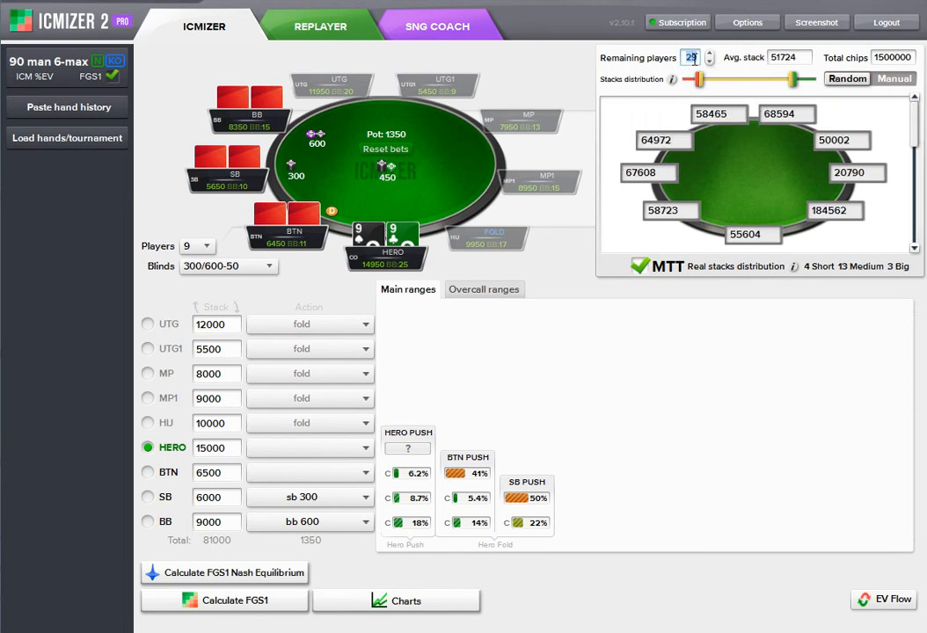
{"action": "type", "text": "100"}
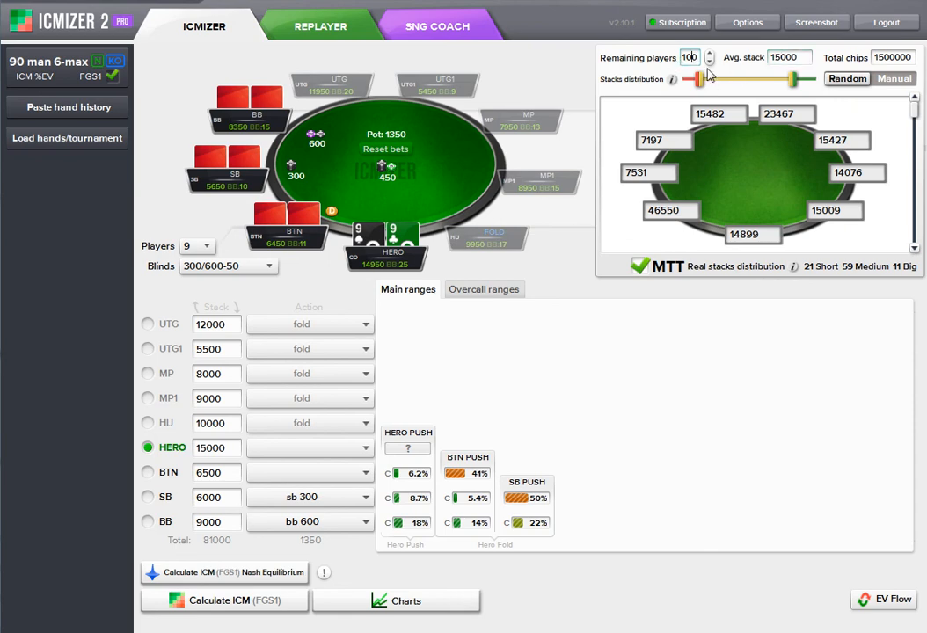
{"action": "left_click", "coordinate": [778, 57]}
{"action": "double_click", "coordinate": [786, 58]}
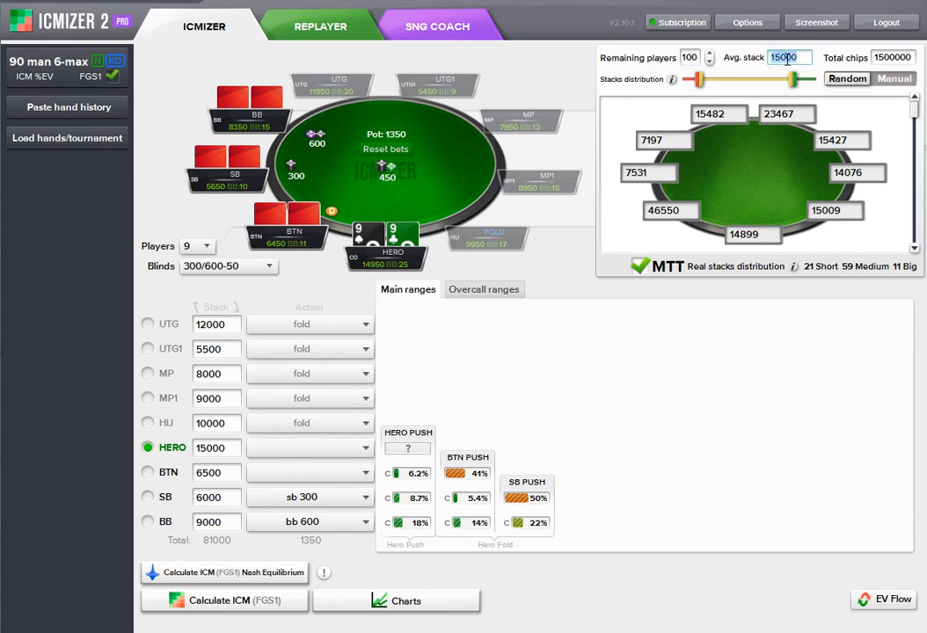
{"action": "left_click", "coordinate": [711, 62]}
{"action": "left_click", "coordinate": [711, 53]}
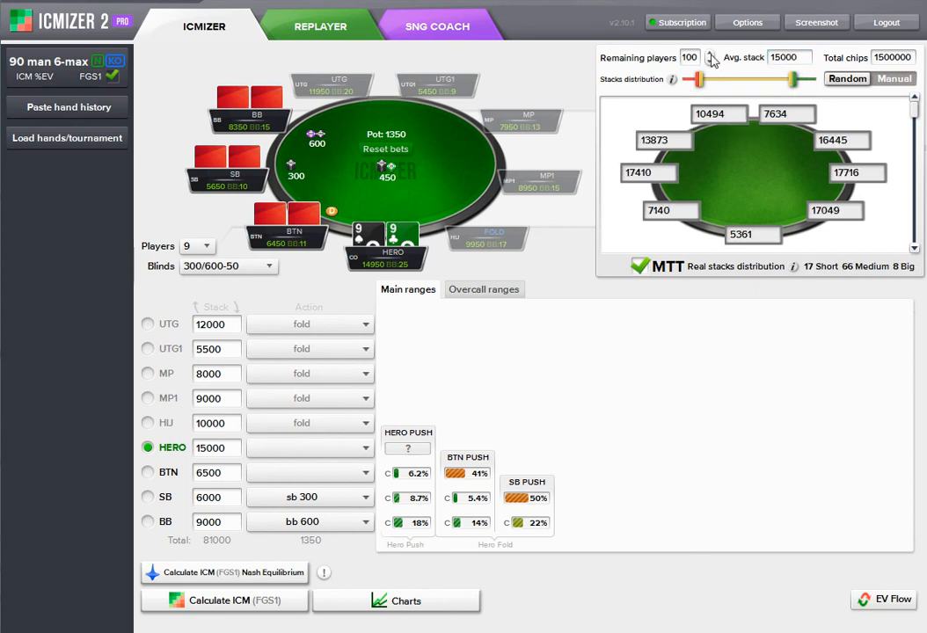
Change the total chips to 1000000 while keeping 100 remaining players
{"action": "double_click", "coordinate": [893, 58]}
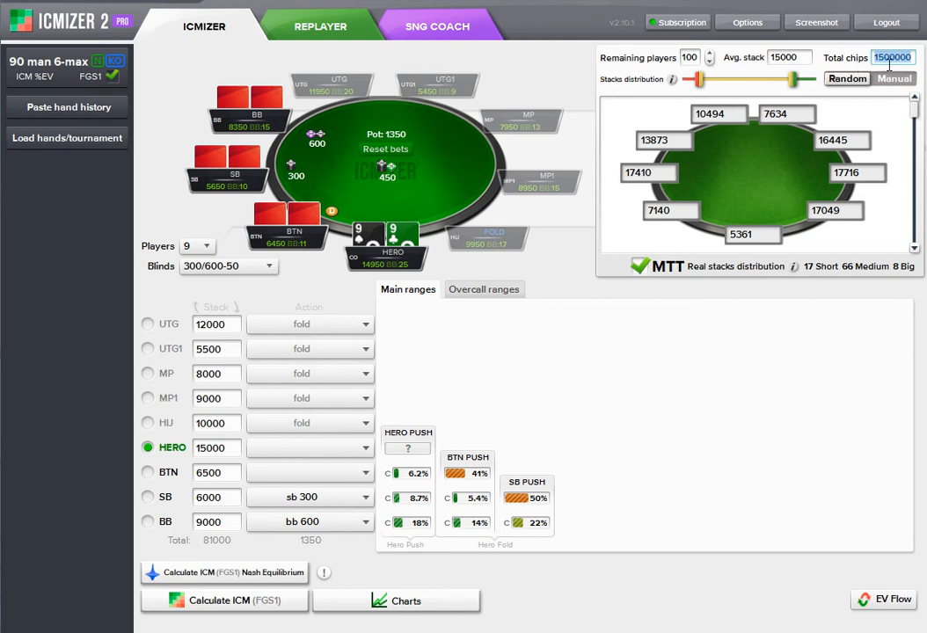
{"action": "type", "text": "100000"}
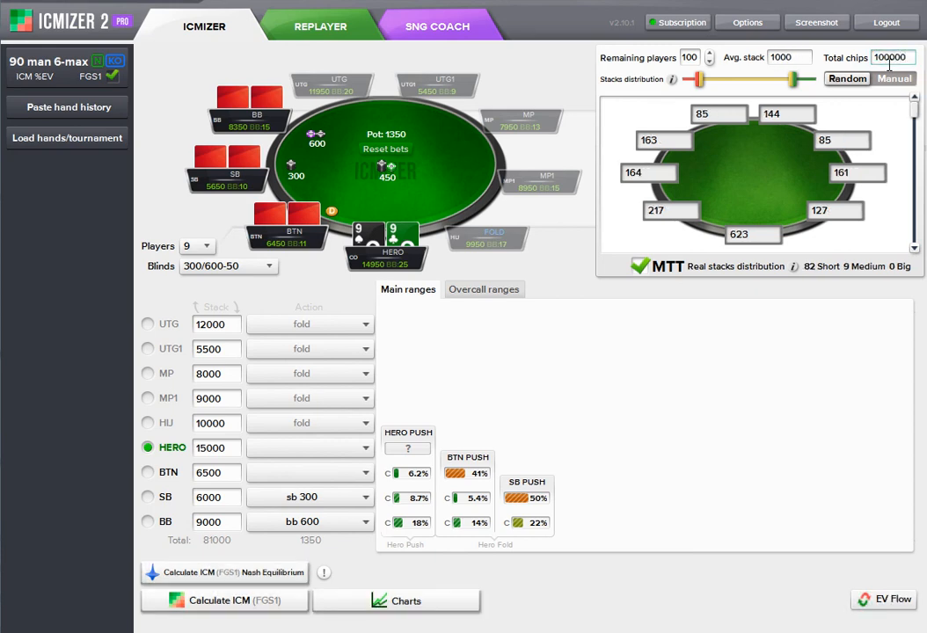
{"action": "left_click", "coordinate": [708, 58]}
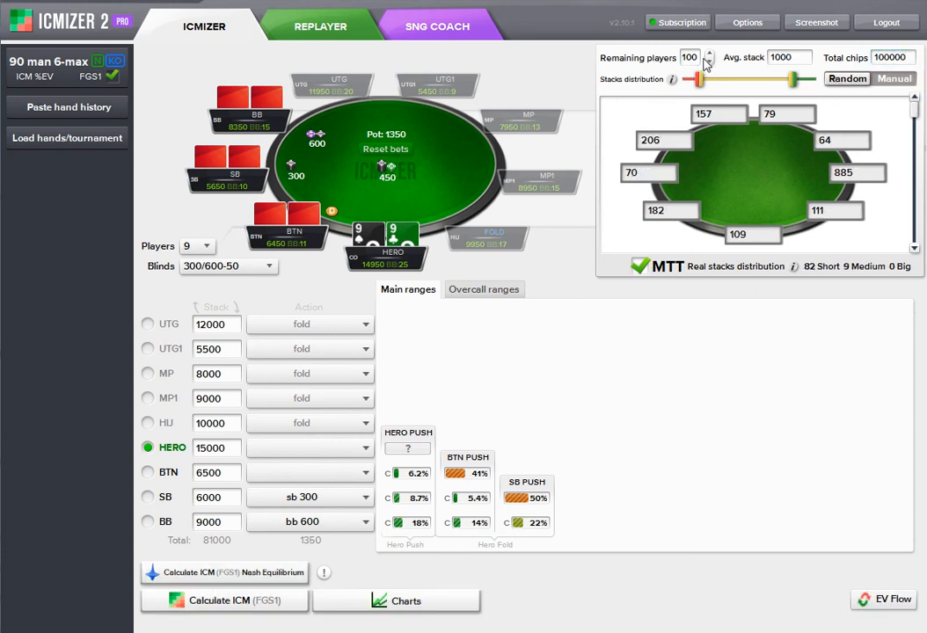
{"action": "left_click", "coordinate": [709, 62]}
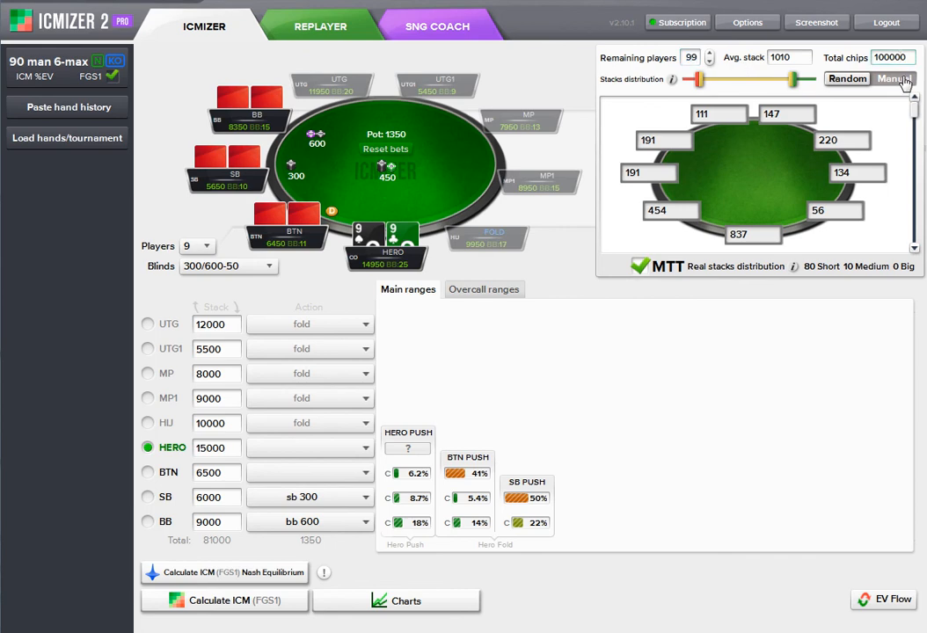
{"action": "type", "text": "0"}
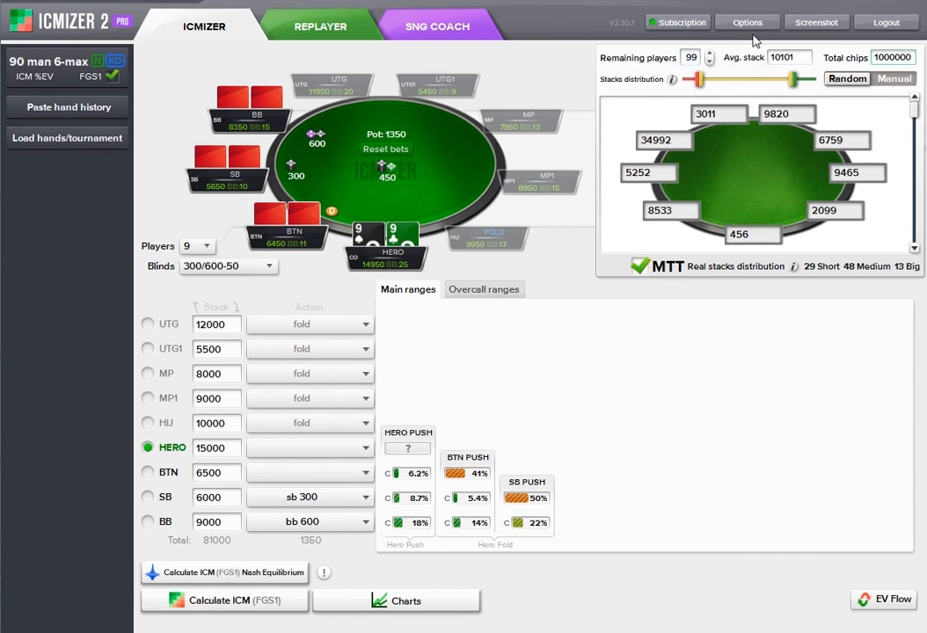
{"action": "left_click", "coordinate": [709, 53]}
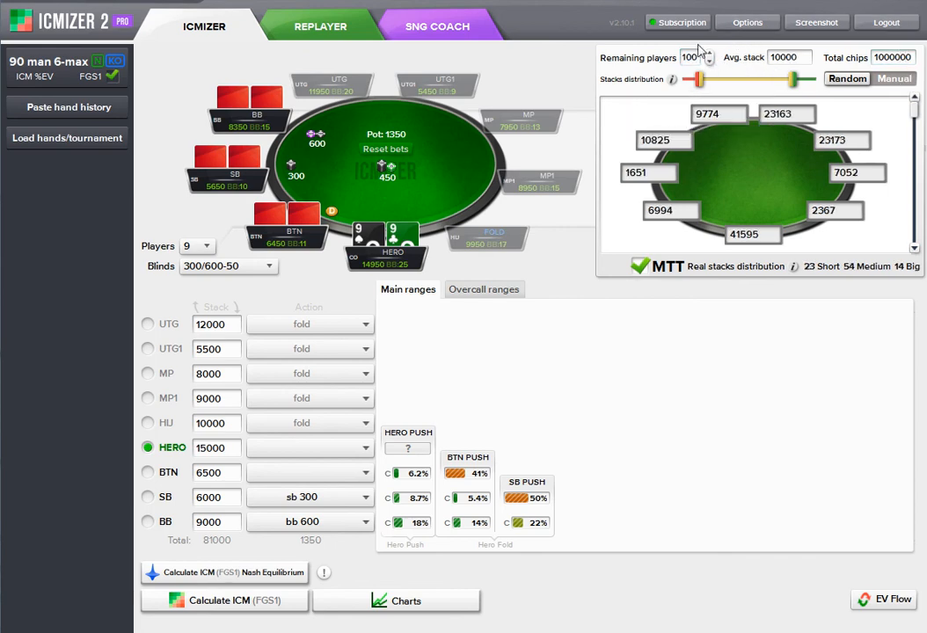
Step the remaining players count down and up to see its effect, leaving it at 99
{"action": "left_click", "coordinate": [693, 57]}
{"action": "left_click", "coordinate": [781, 59]}
{"action": "left_click", "coordinate": [710, 61]}
{"action": "left_click", "coordinate": [710, 55]}
{"action": "left_click", "coordinate": [710, 61]}
{"action": "left_click", "coordinate": [710, 61]}
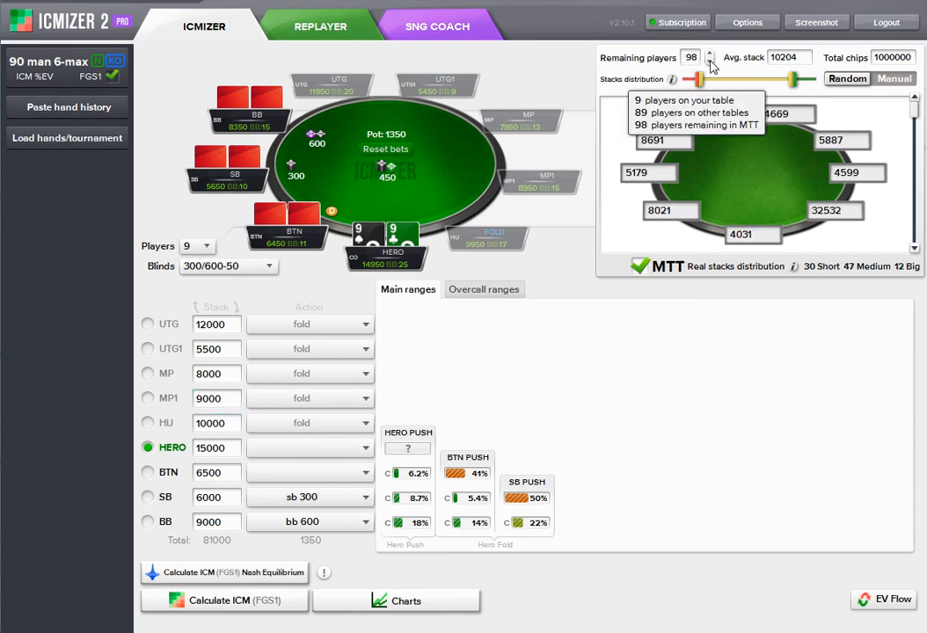
{"action": "left_click", "coordinate": [710, 61]}
{"action": "left_click", "coordinate": [710, 54]}
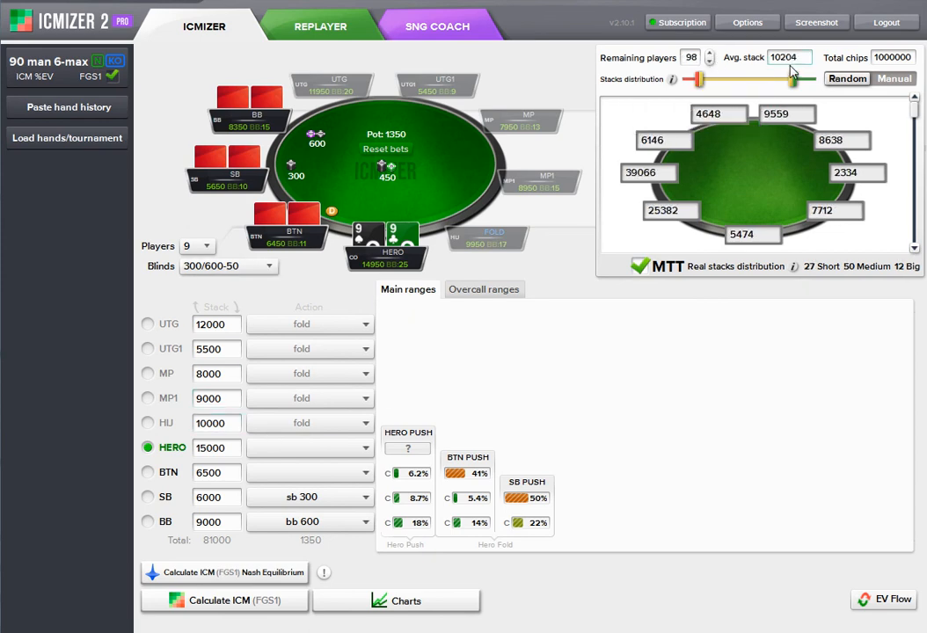
{"action": "left_click", "coordinate": [710, 54]}
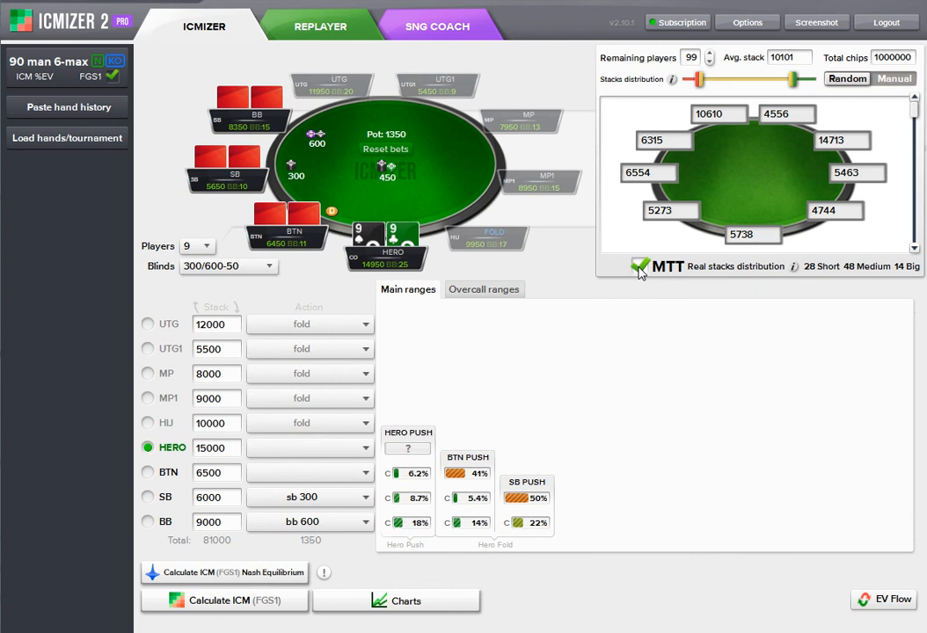
Switch to the 180 man 9-max Turbo tournament and turn off both MTT mode and FGS
{"action": "left_click", "coordinate": [50, 70]}
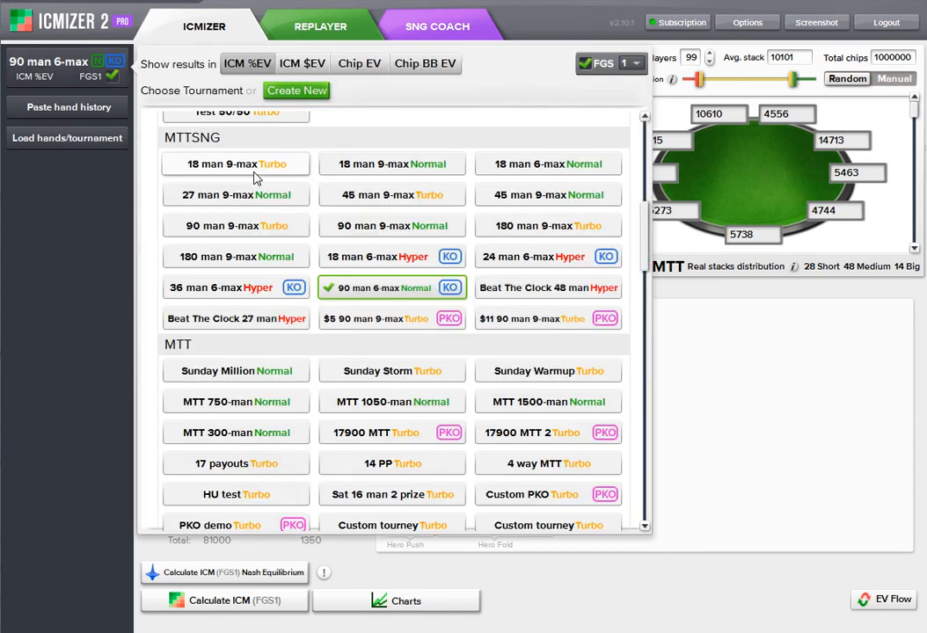
{"action": "left_click", "coordinate": [533, 231]}
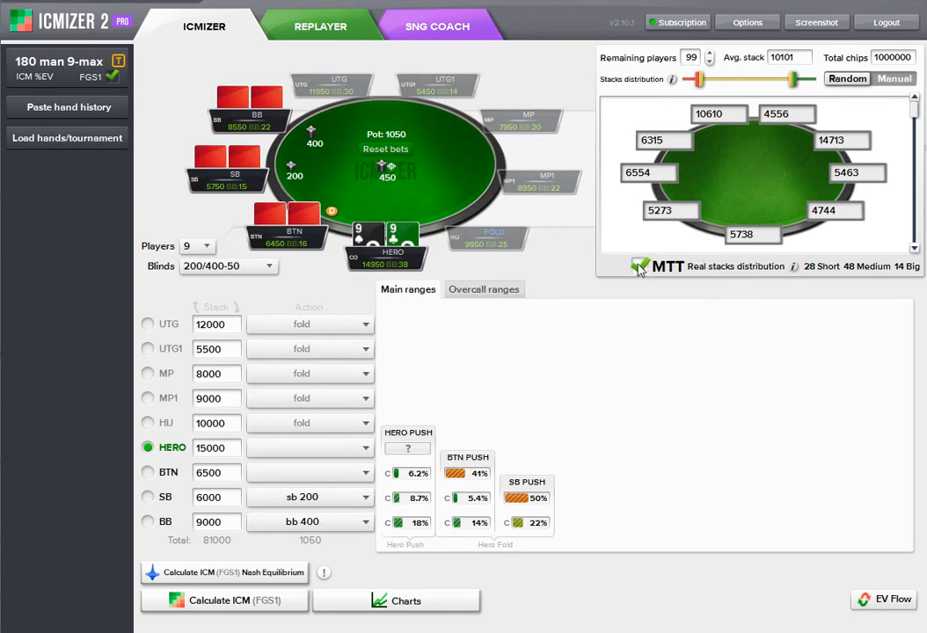
{"action": "left_click", "coordinate": [147, 423]}
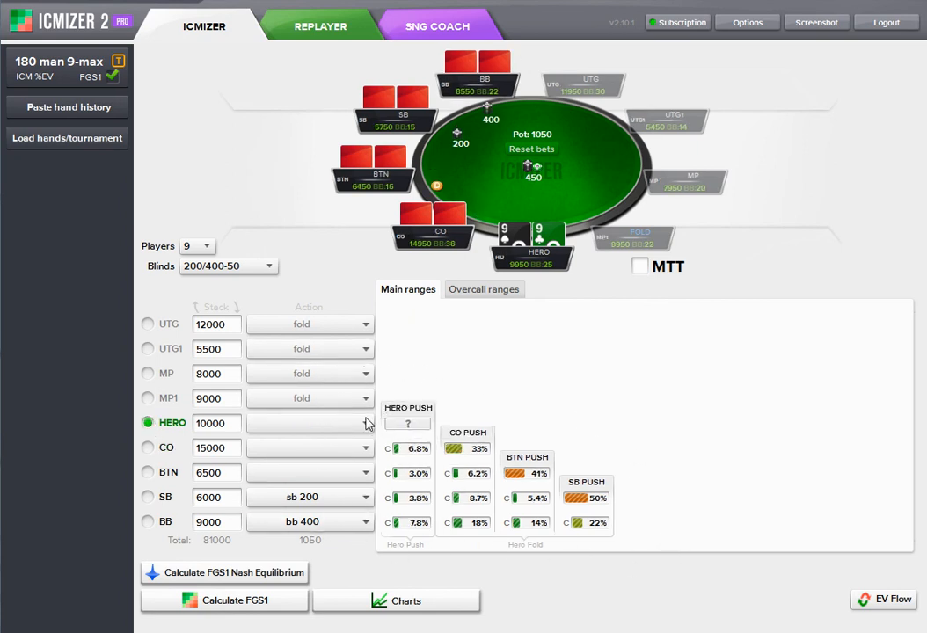
{"action": "left_click", "coordinate": [113, 76]}
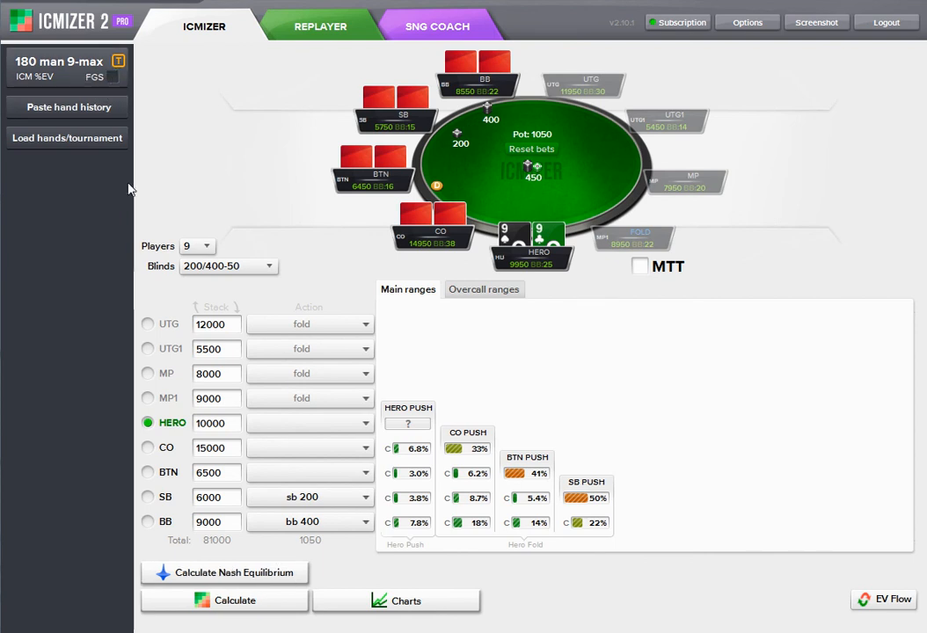
Turn MTT mode back on, seat the hero in MP1 and calculate the Nash equilibrium without FGS
{"action": "left_click", "coordinate": [147, 448]}
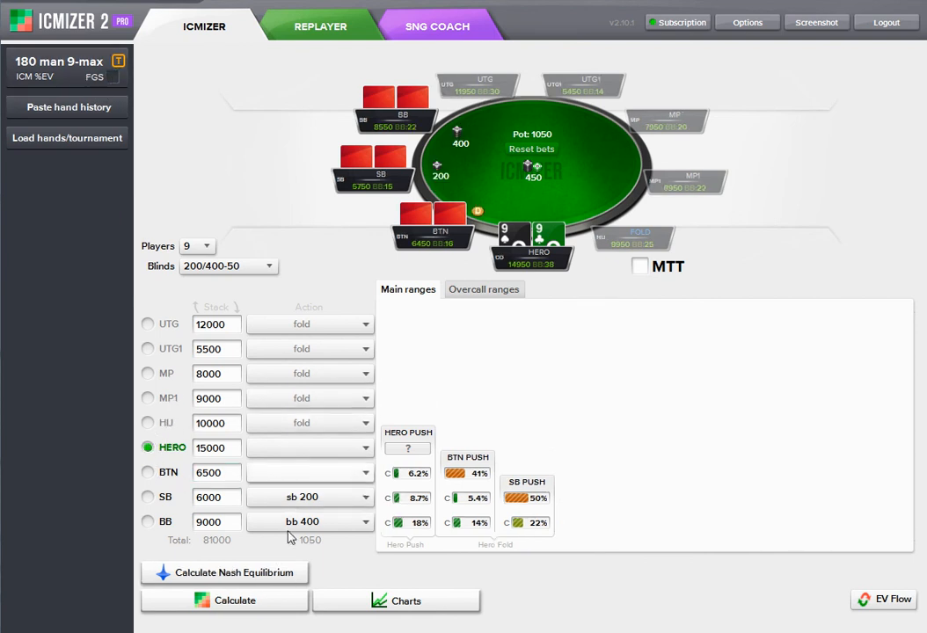
{"action": "left_click", "coordinate": [640, 266]}
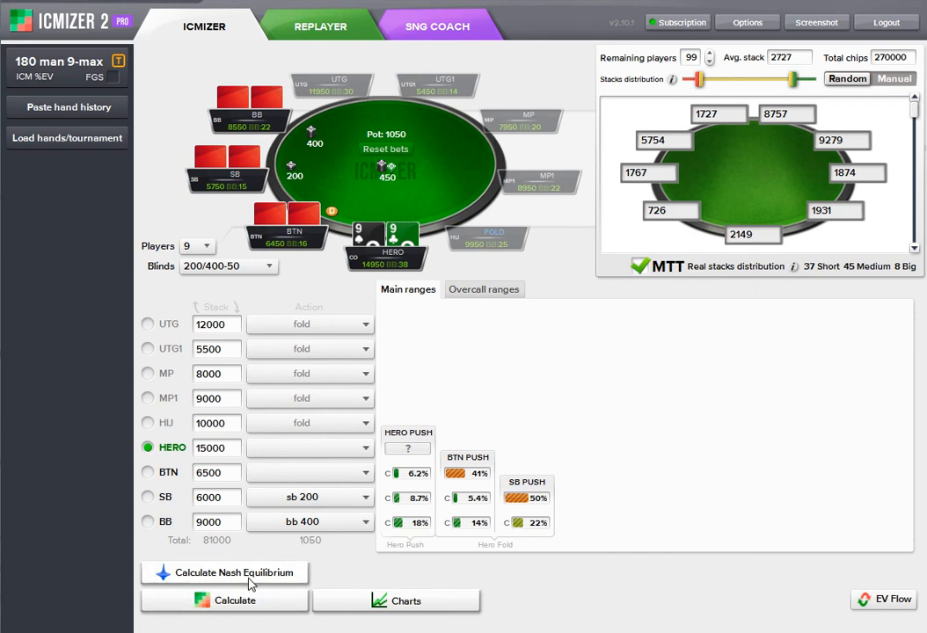
{"action": "left_click", "coordinate": [149, 473]}
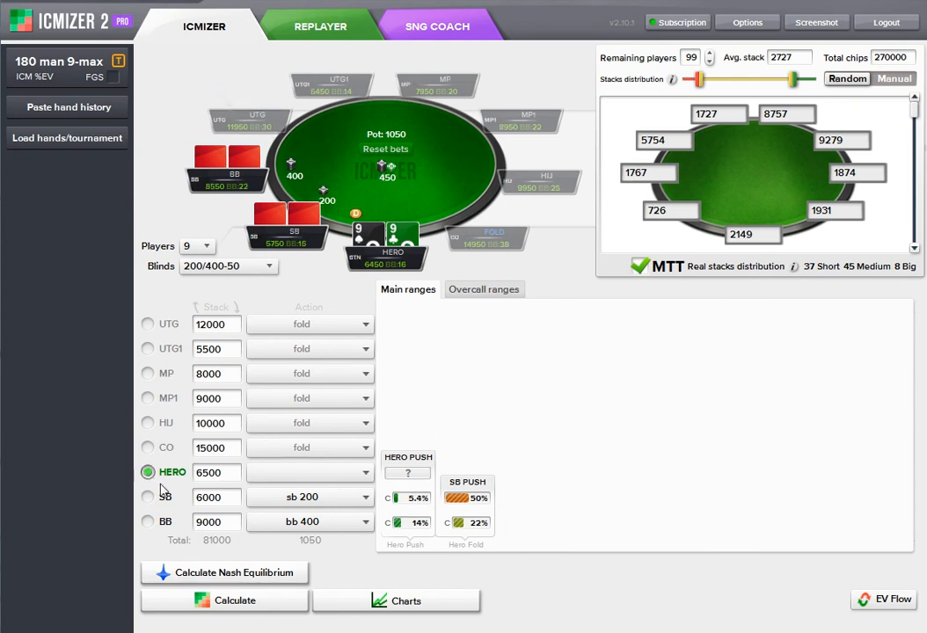
{"action": "left_click", "coordinate": [147, 397]}
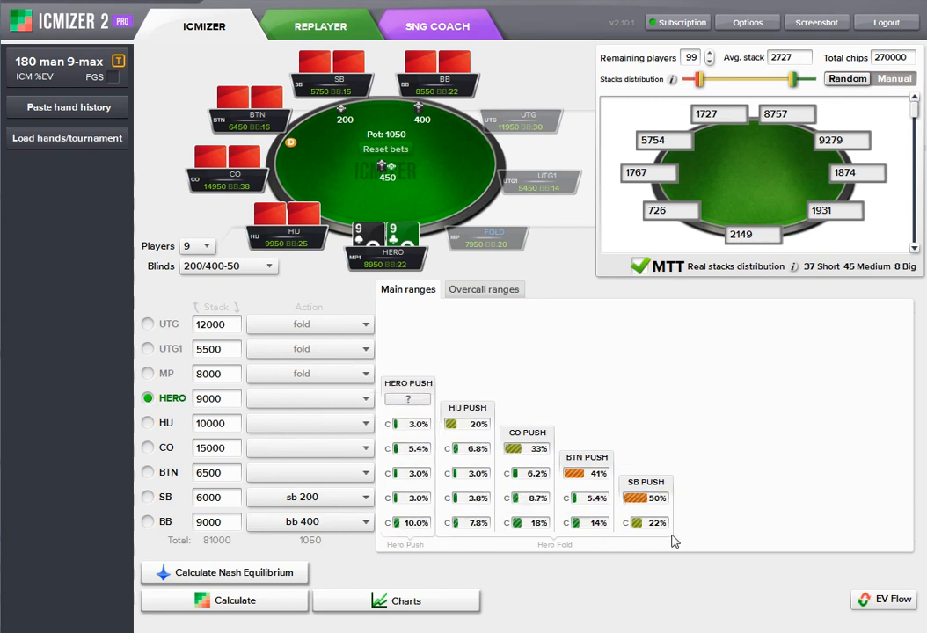
{"action": "left_click", "coordinate": [261, 581]}
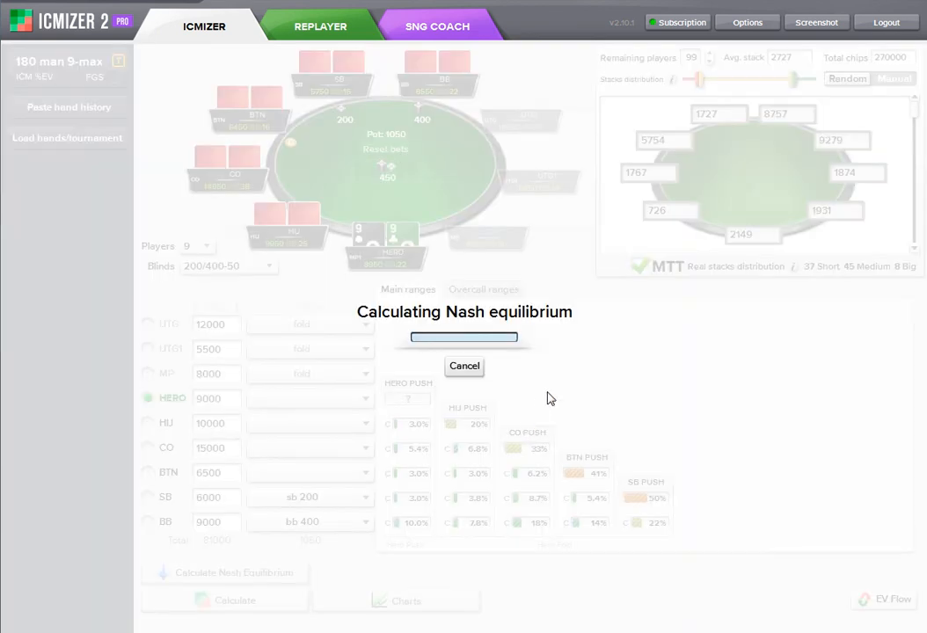